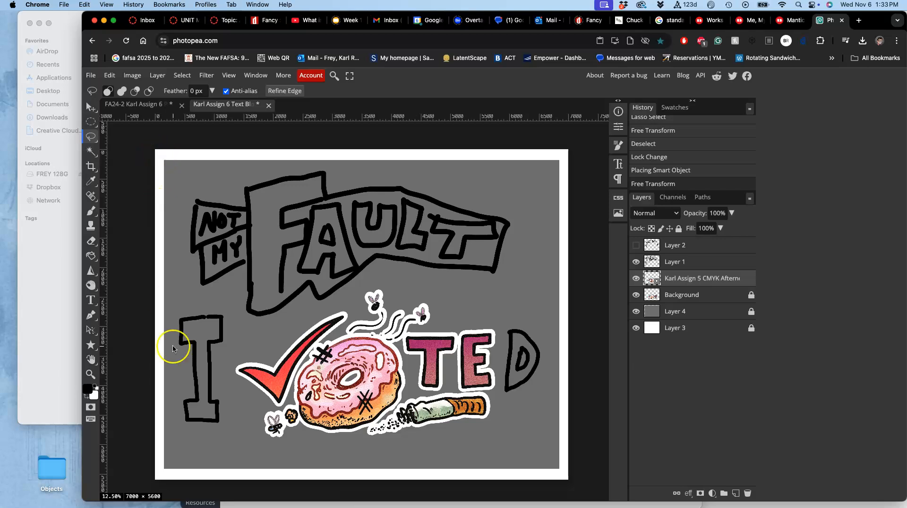
Switch the image size width and height units to inches and apply the 20 by 16 inch size
left_click(133, 76)
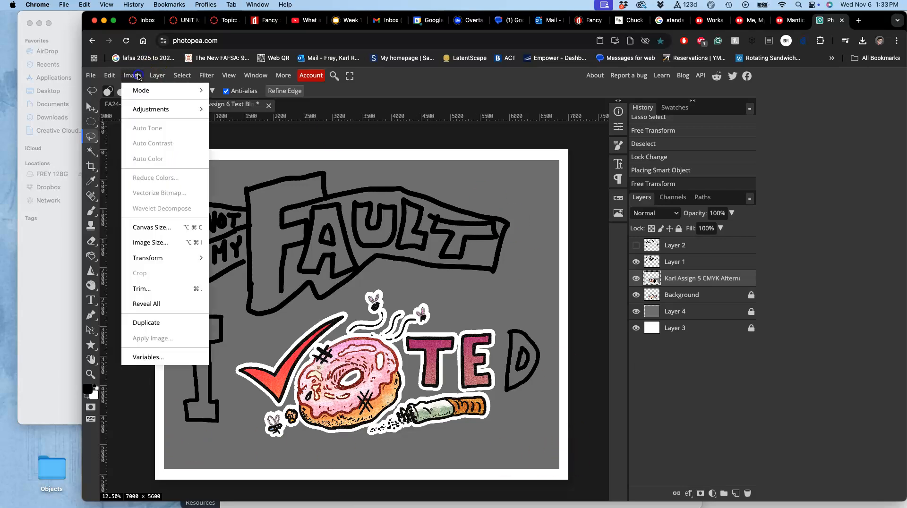
left_click(144, 242)
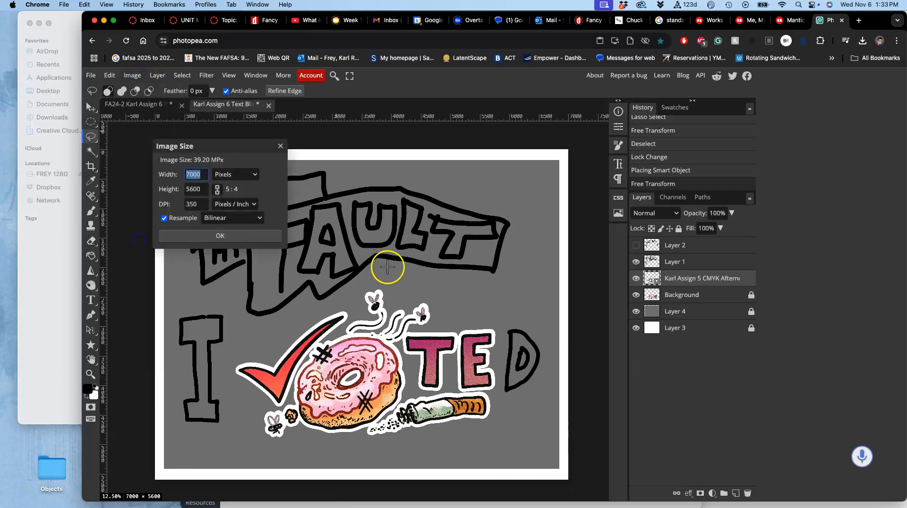
left_click(226, 176)
left_click(228, 216)
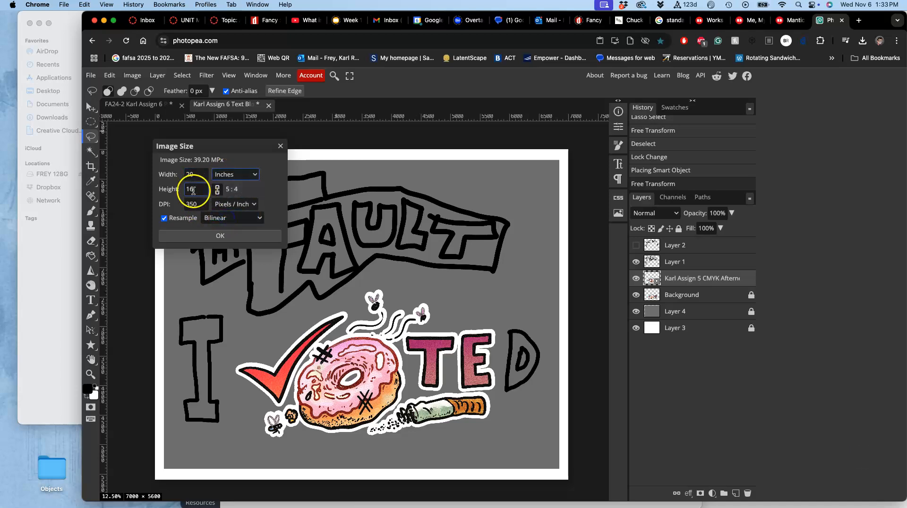
left_click(243, 237)
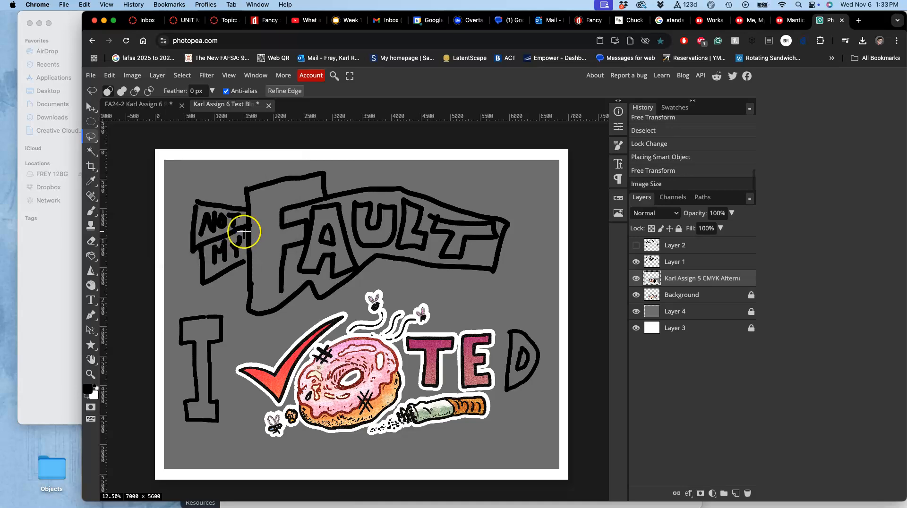
Compare the artwork with the imported CMYK layer hidden and shown, and unlock the Background layer
left_click(634, 279)
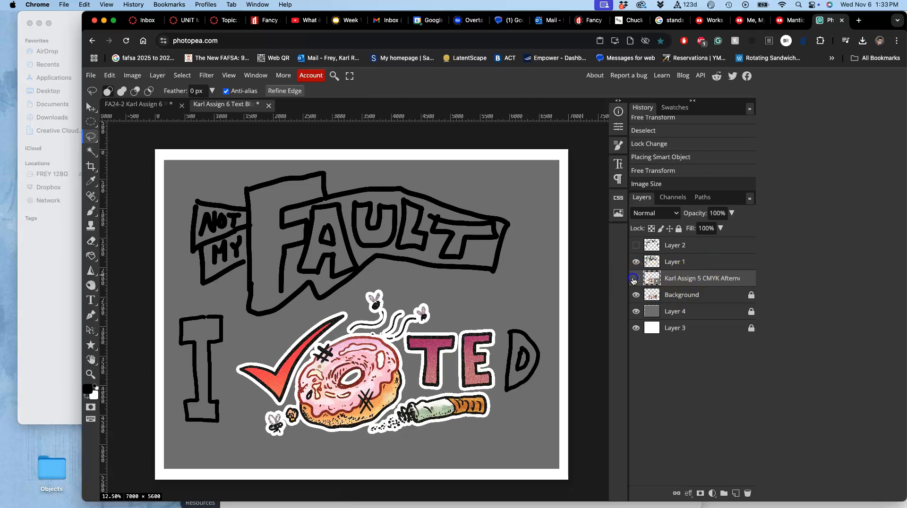
left_click(634, 280)
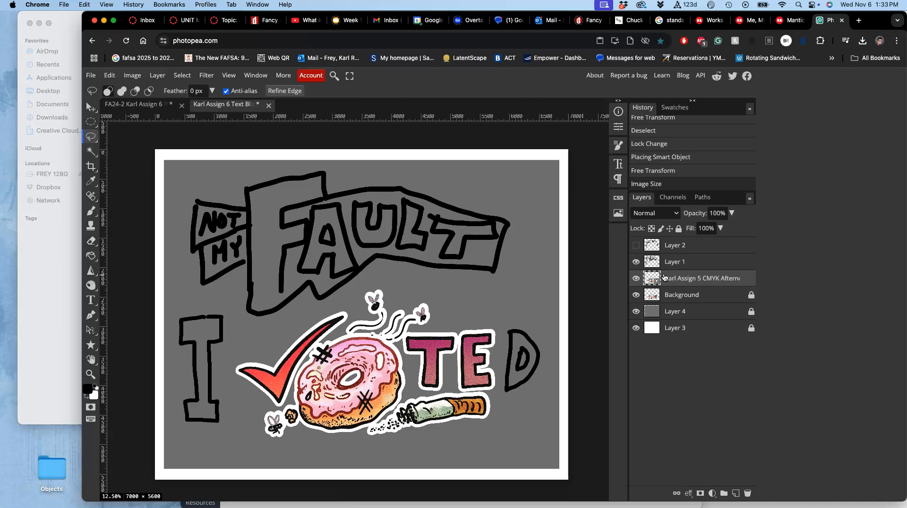
left_click(731, 299)
left_click(679, 230)
Examine the donut artwork's halftone texture up close with the imported CMYK layer shown and hidden
key("super+equal")
key("super+equal")
key("super+equal")
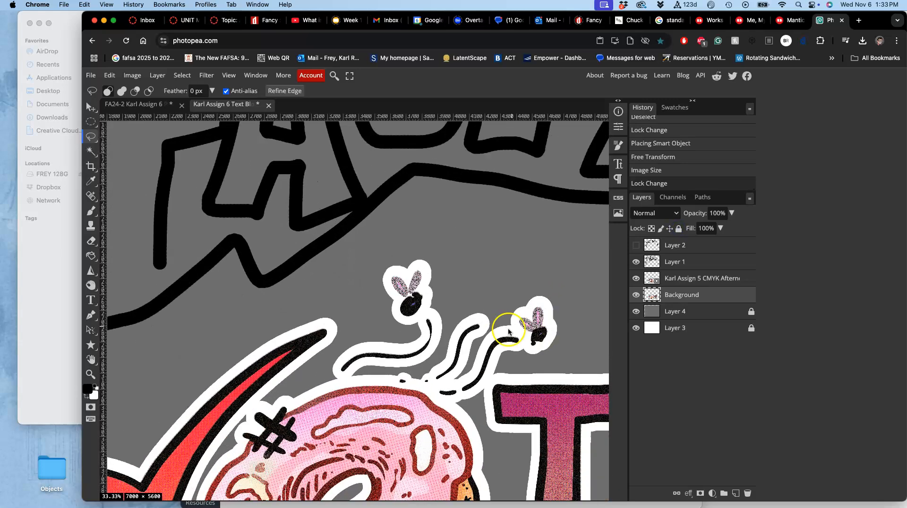
key("super+equal")
key("super+equal")
scroll(472, 340, "down", 10)
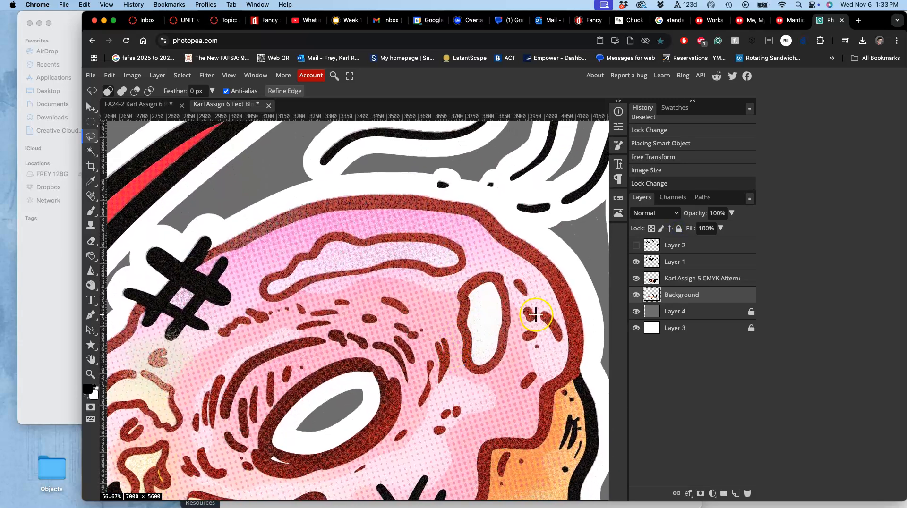
left_click(638, 278)
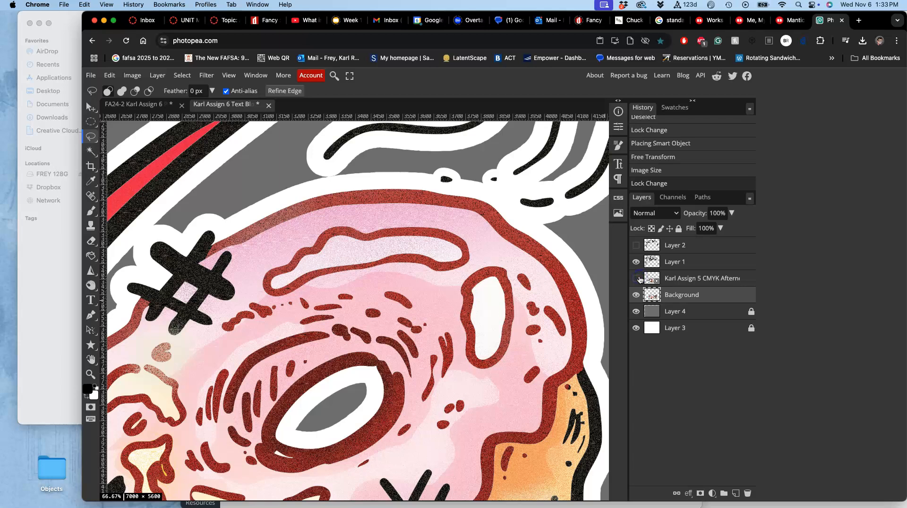
left_click(637, 279)
Group the imported CMYK layer and the Background layer into a folder and lock the folder
left_click(668, 283)
left_click_drag(671, 283, 722, 496)
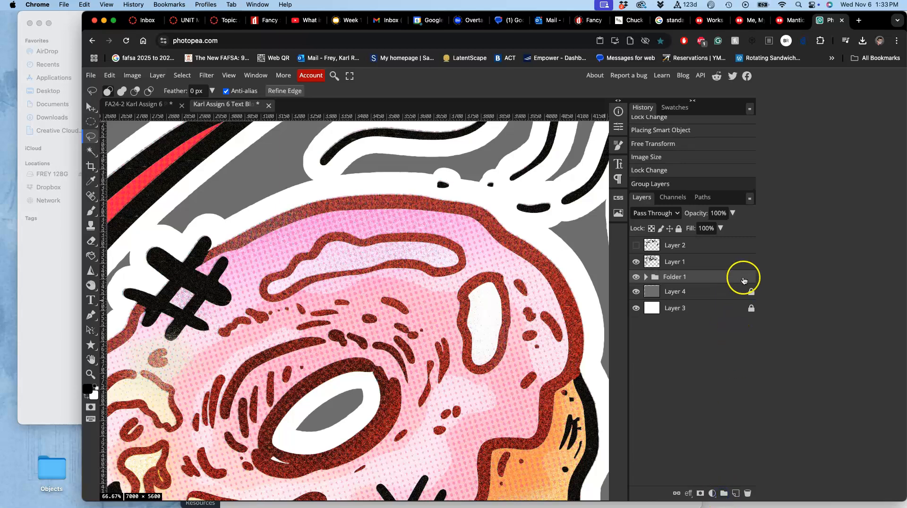
left_click(679, 229)
Add an empty layer above Layer 1, checking the rough lettering sketch by toggling its visibility
scroll(538, 308, "down", 5)
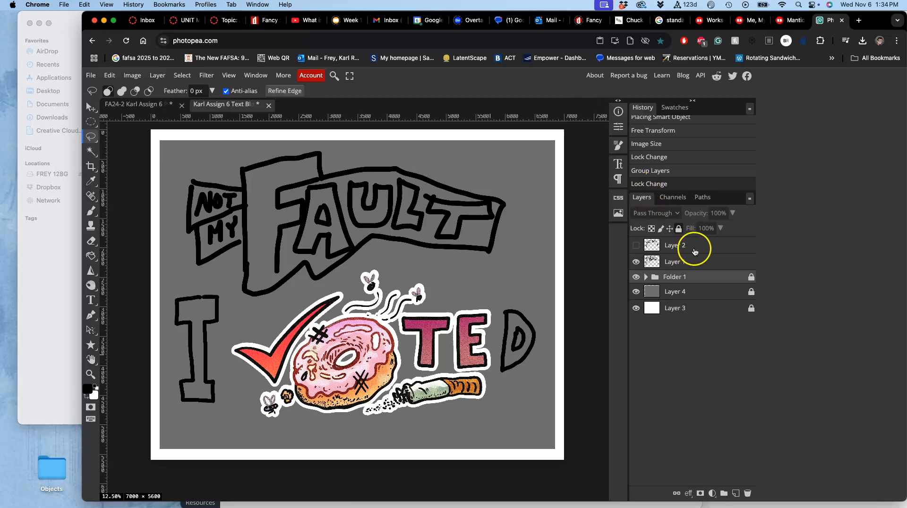
left_click(691, 263)
left_click(637, 262)
left_click(636, 263)
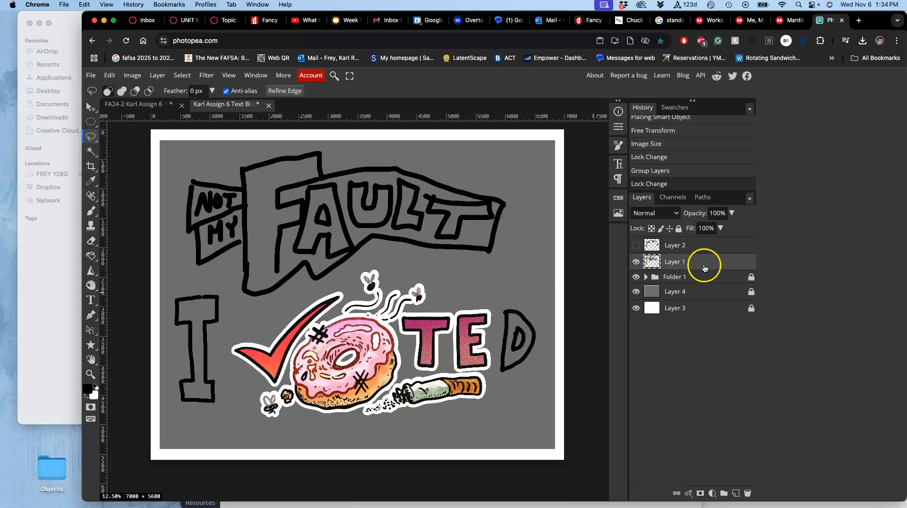
left_click(735, 493)
left_click(637, 278)
left_click(636, 278)
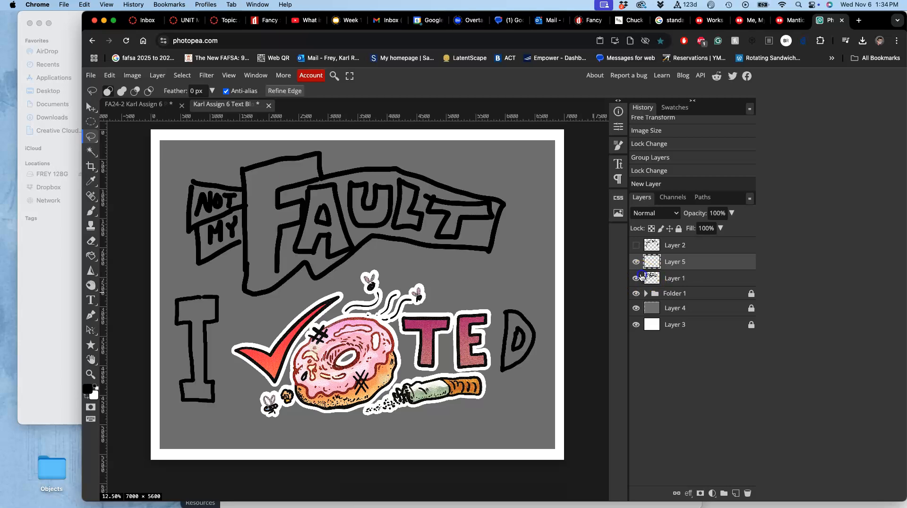
Choose the Brush tool and set the foreground colour to red, #d13131
left_click(91, 211)
left_click(87, 390)
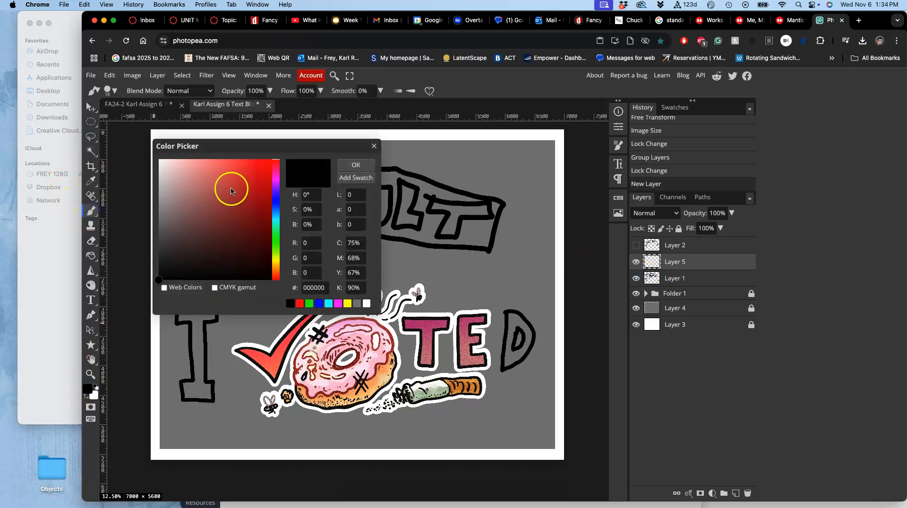
left_click(246, 181)
left_click(355, 165)
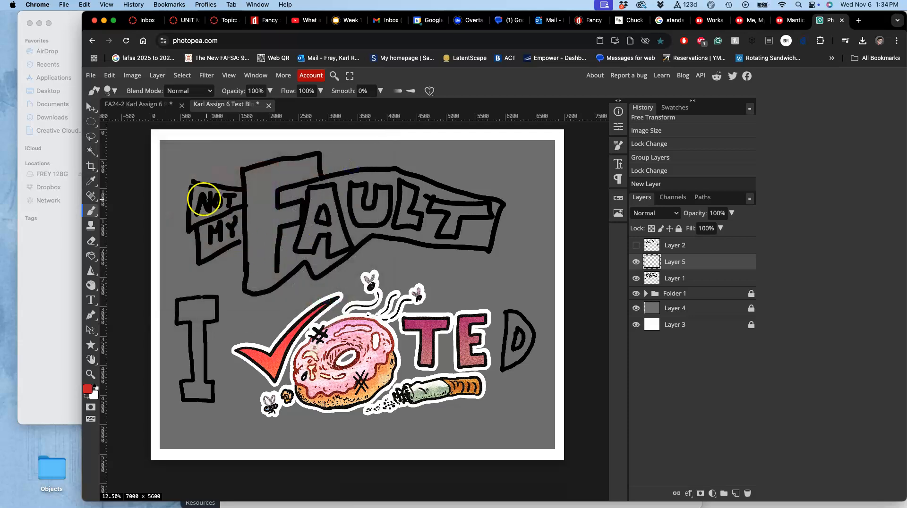
Trace a thin red outline around the whole NOT MY FAULT lettering and hide Layer 1
left_click_drag(183, 176, 185, 261)
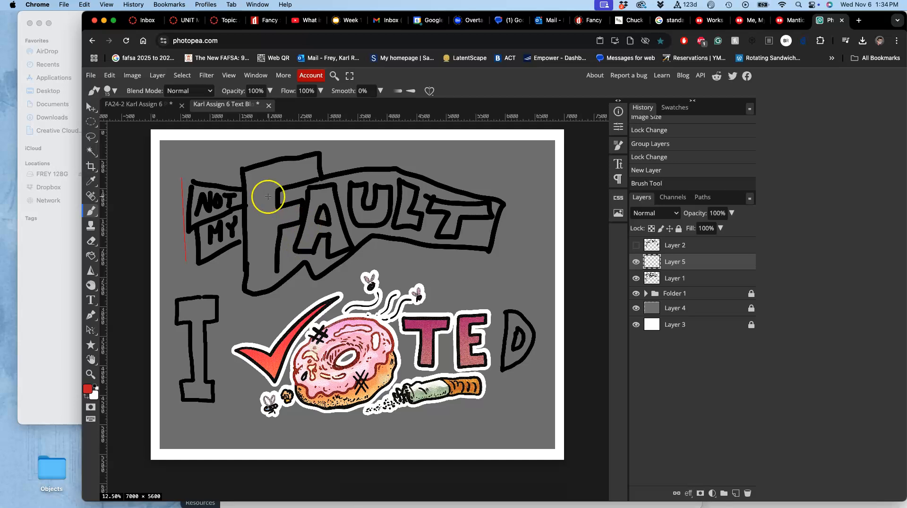
left_click_drag(183, 172, 183, 173)
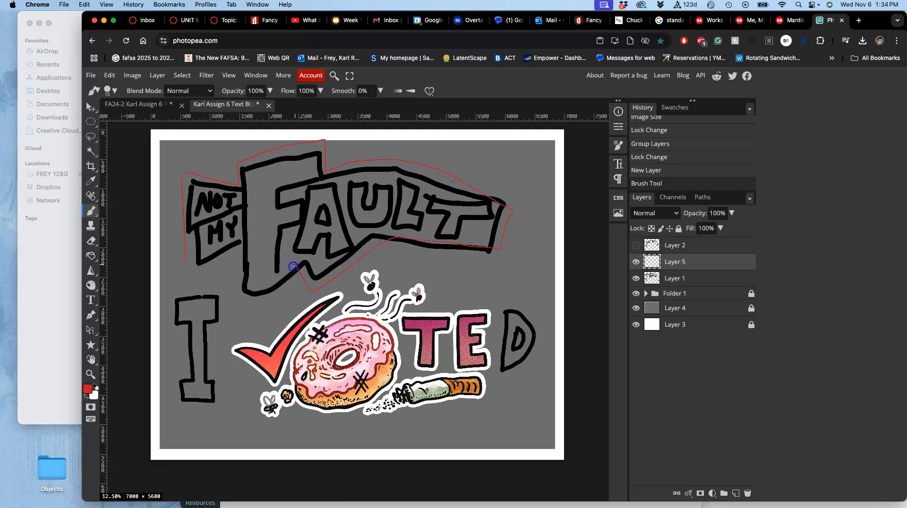
left_click_drag(244, 301, 238, 251)
left_click_drag(183, 253, 184, 255)
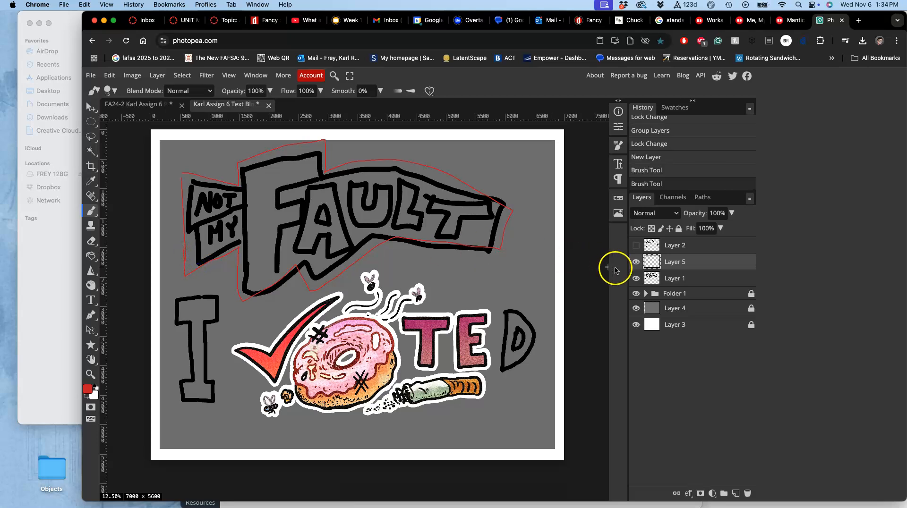
left_click(636, 278)
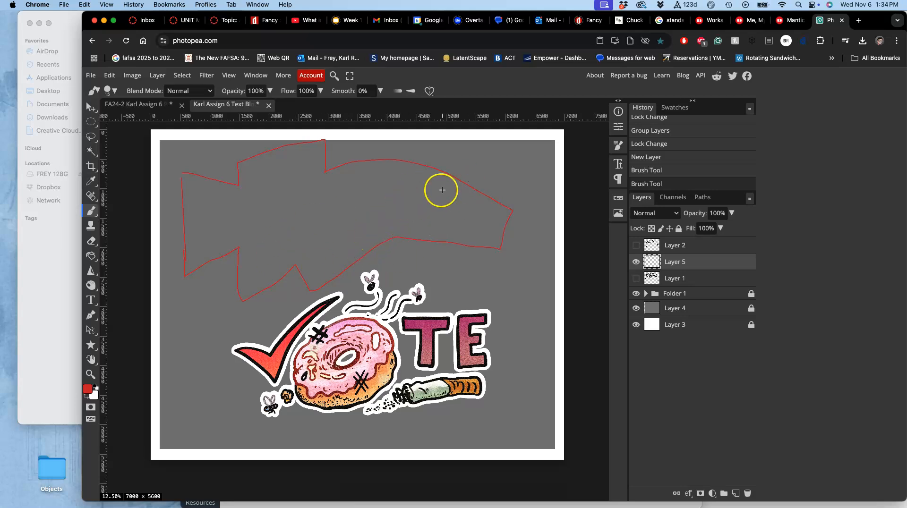
Undo the red outline strokes around the NOT MY FAULT lettering
key("super+z")
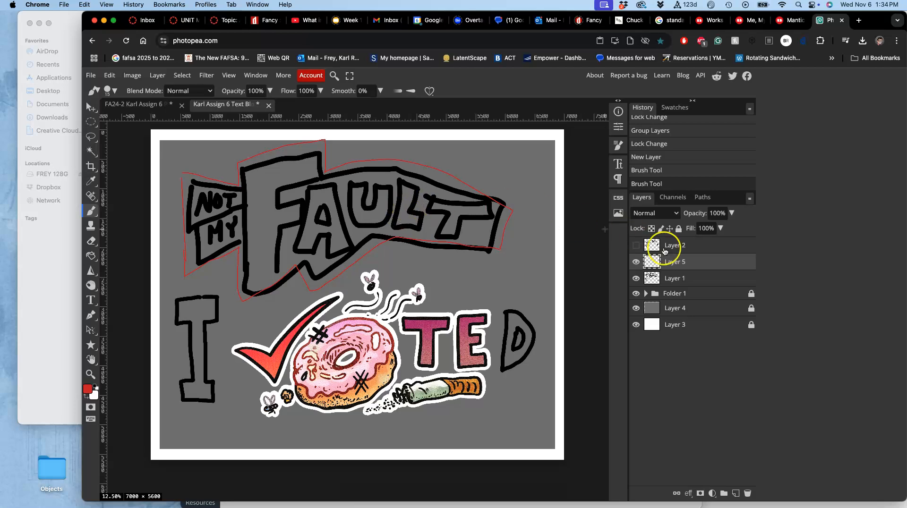
key("super+z")
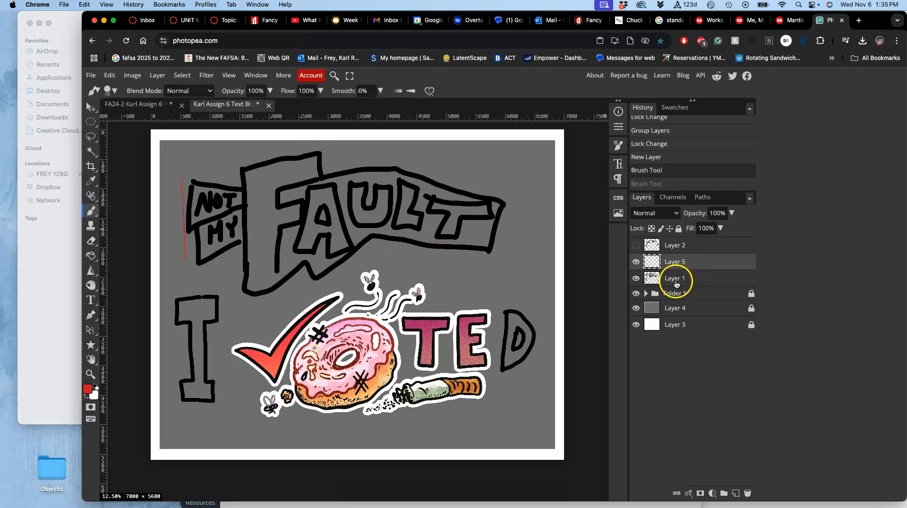
key("super+z")
Hide Layer 1 and brush a tilted red banner box and a larger square box across the top of the canvas
left_click(636, 279)
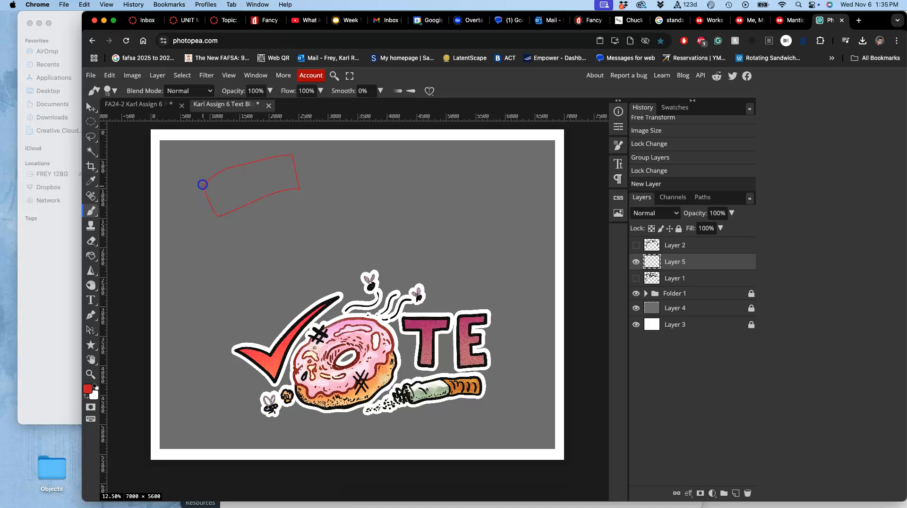
mouse_move(312, 160)
left_mouse_down()
mouse_move(320, 214)
mouse_move(353, 237)
mouse_move(401, 187)
left_mouse_up()
left_click_drag(351, 154, 315, 154)
Brush a red hooked frame below the two top boxes and upright red boxes on both sides of the VOTE artwork
mouse_move(247, 242)
left_mouse_down()
mouse_move(270, 311)
mouse_move(302, 297)
mouse_move(325, 271)
left_mouse_up()
left_click_drag(316, 234, 315, 235)
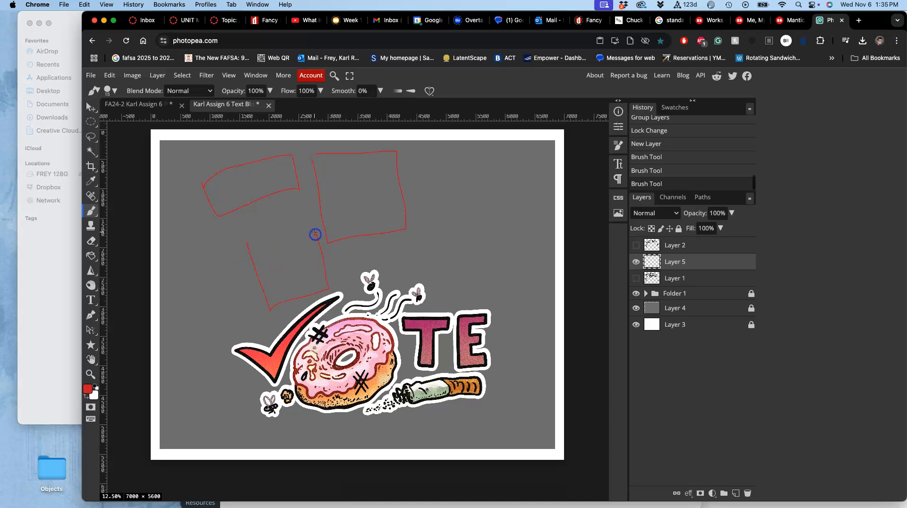
key("ctrl+z")
left_click_drag(249, 239, 269, 313)
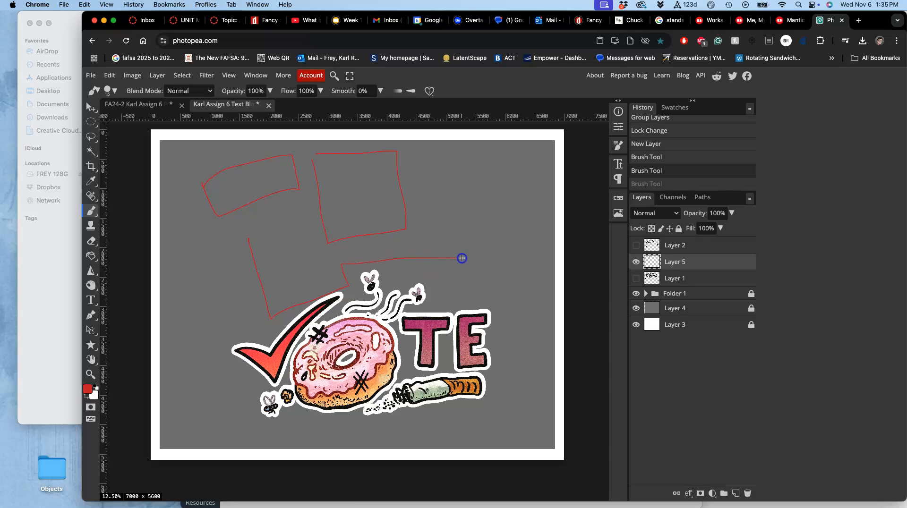
mouse_move(341, 241)
left_mouse_down()
mouse_move(309, 239)
mouse_move(293, 211)
mouse_move(248, 221)
mouse_move(252, 246)
left_mouse_up()
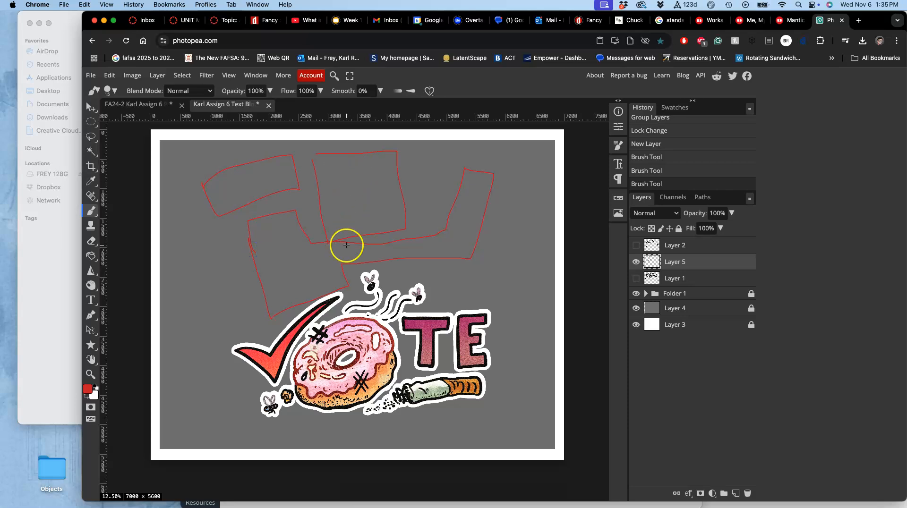
mouse_move(174, 297)
left_mouse_down()
mouse_move(186, 412)
mouse_move(237, 406)
mouse_move(213, 288)
mouse_move(178, 294)
left_mouse_up()
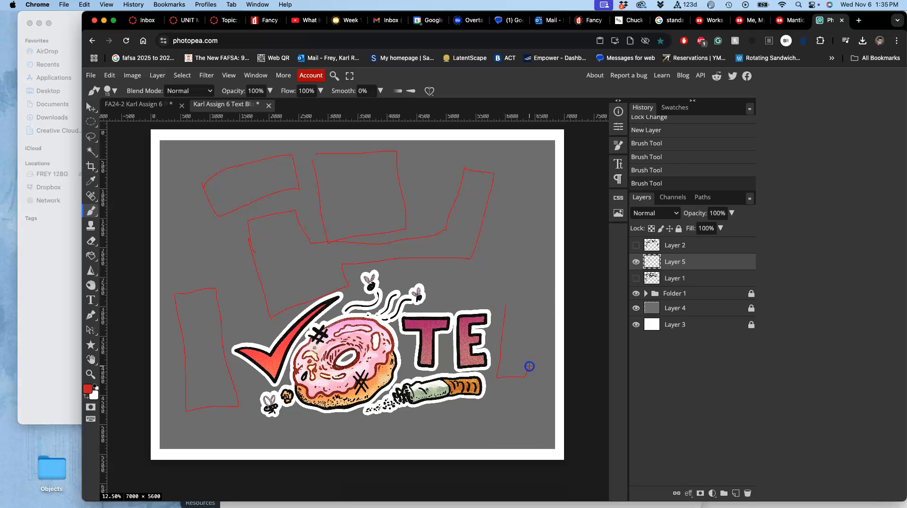
left_click_drag(536, 309, 504, 306)
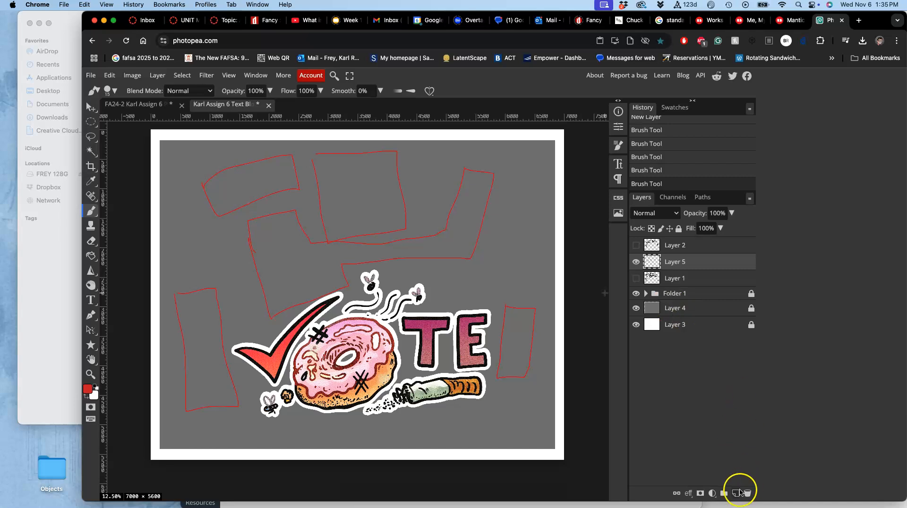
Add a new layer above Layer 5 and set the brush colour to yellow, #d1bd31
left_click(736, 494)
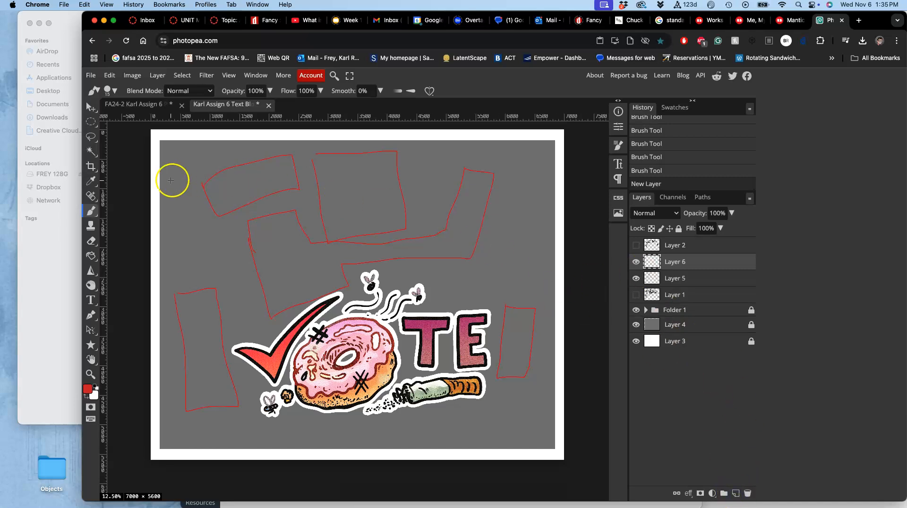
left_click(87, 389)
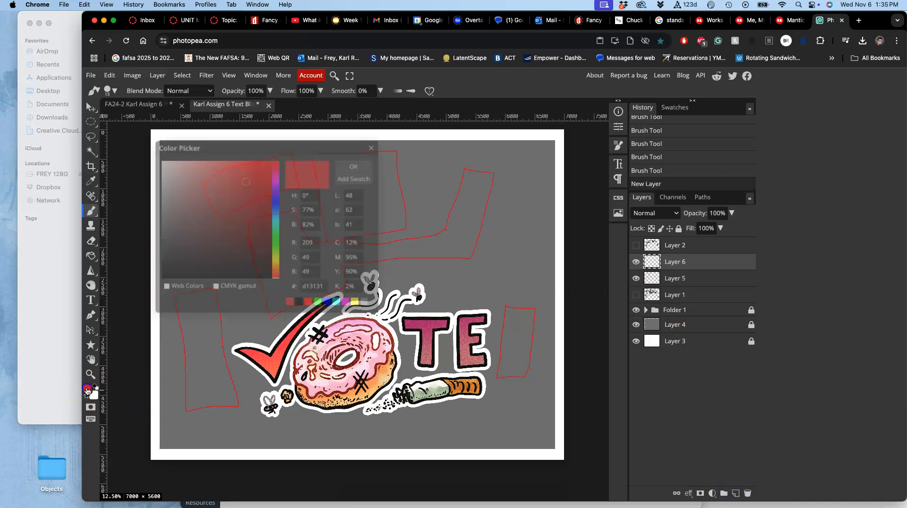
left_click(276, 261)
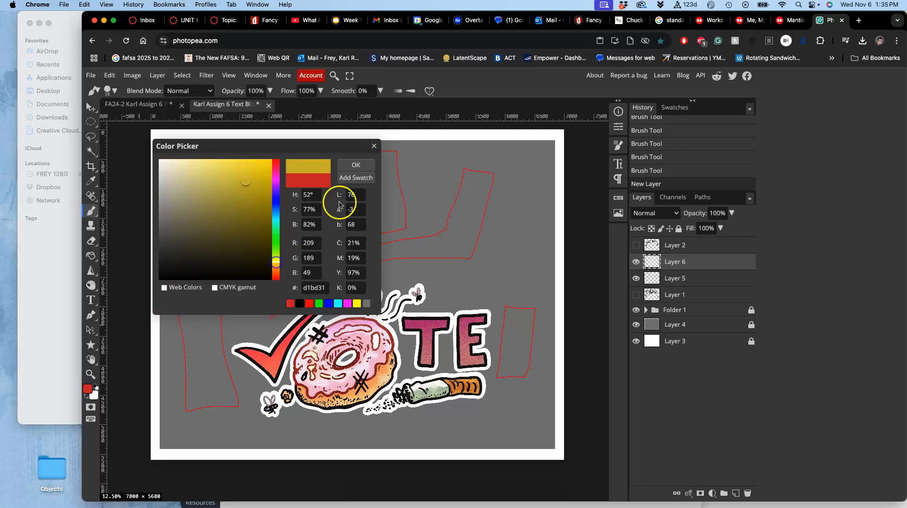
left_click(353, 166)
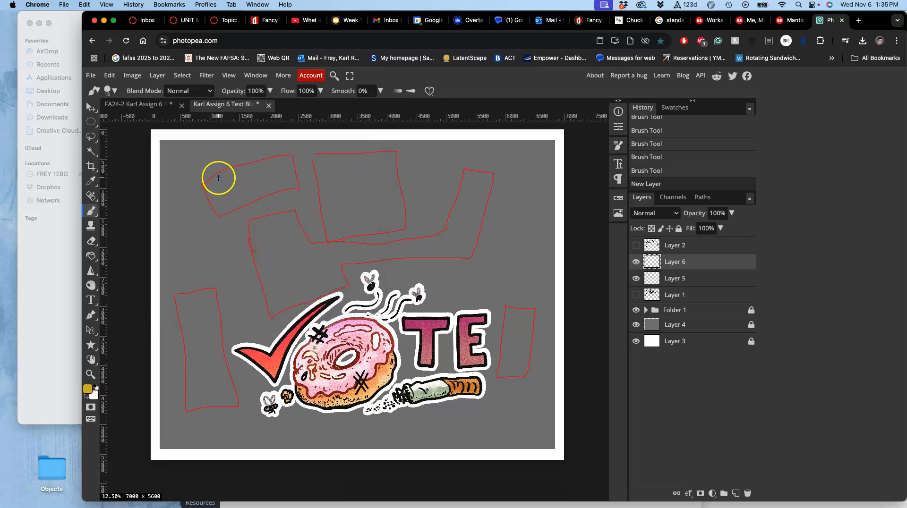
Sketch yellow block letters for NOT and MY in the top two red boxes, undoing the trial F stroke below
mouse_move(211, 181)
left_mouse_down()
mouse_move(223, 222)
mouse_move(220, 178)
left_mouse_up()
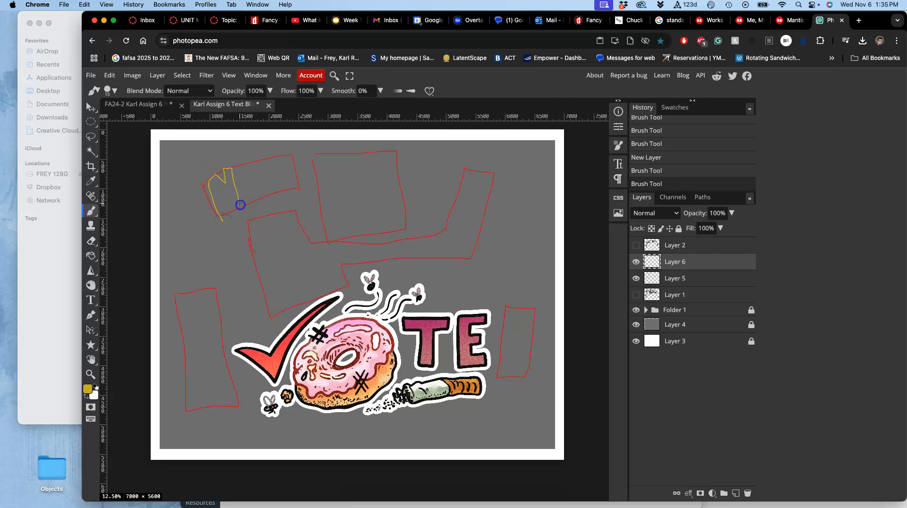
left_click_drag(219, 216, 222, 221)
mouse_move(247, 162)
left_mouse_down()
mouse_move(236, 179)
mouse_move(245, 197)
mouse_move(260, 188)
mouse_move(247, 161)
mouse_move(246, 182)
mouse_move(251, 188)
mouse_move(246, 178)
mouse_move(255, 161)
left_mouse_up()
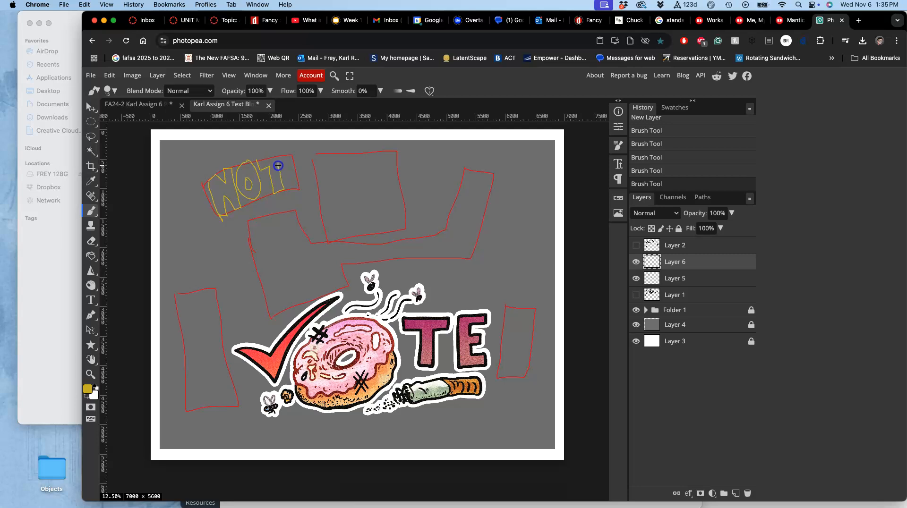
left_click_drag(265, 156, 264, 157)
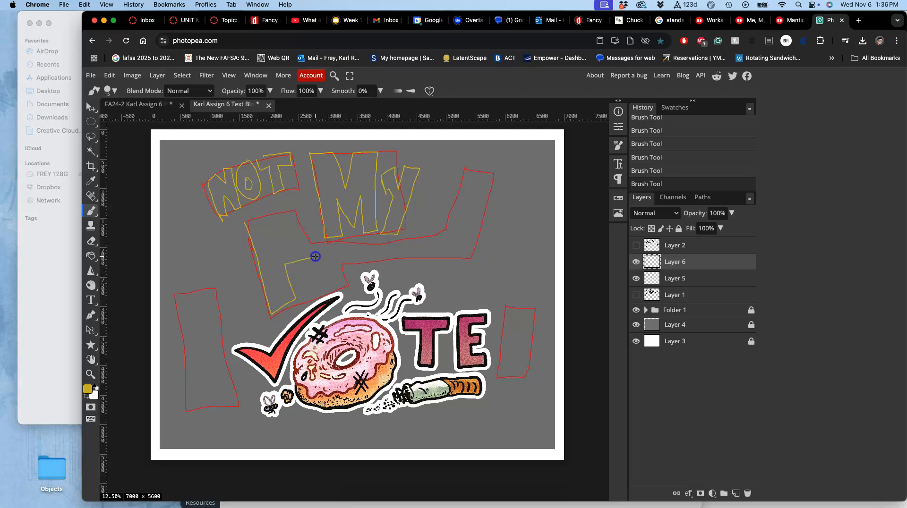
key("super+z")
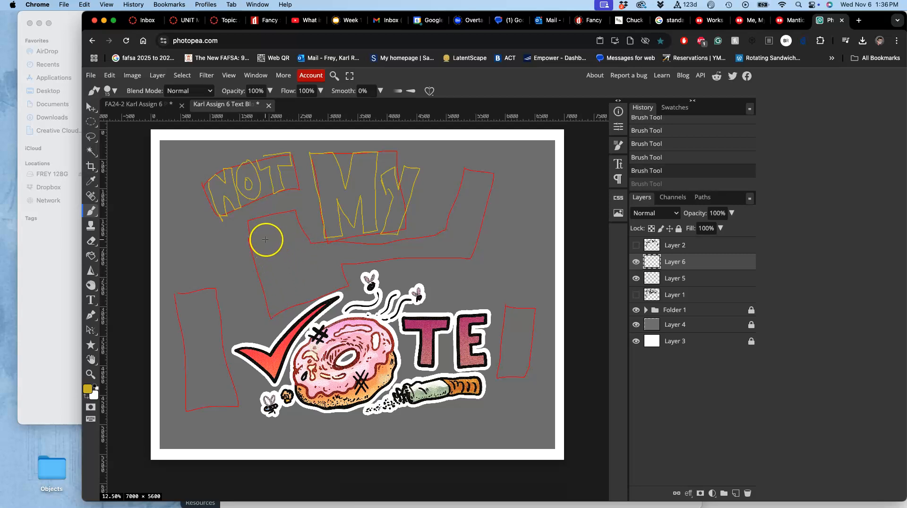
Sketch yellow block letters F, A, U and L along the red hooked frame, making the F the largest
left_click_drag(296, 303, 298, 302)
key("super+z")
left_click_drag(256, 238, 258, 241)
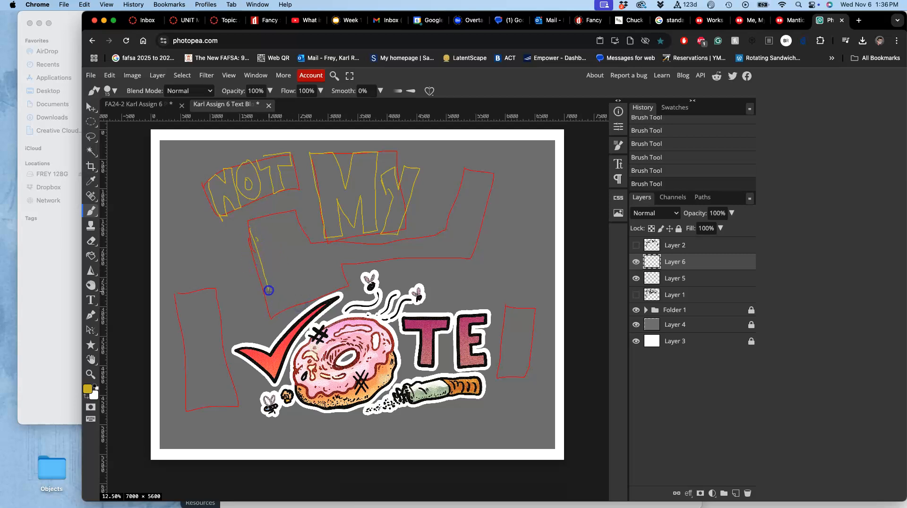
key("super+z")
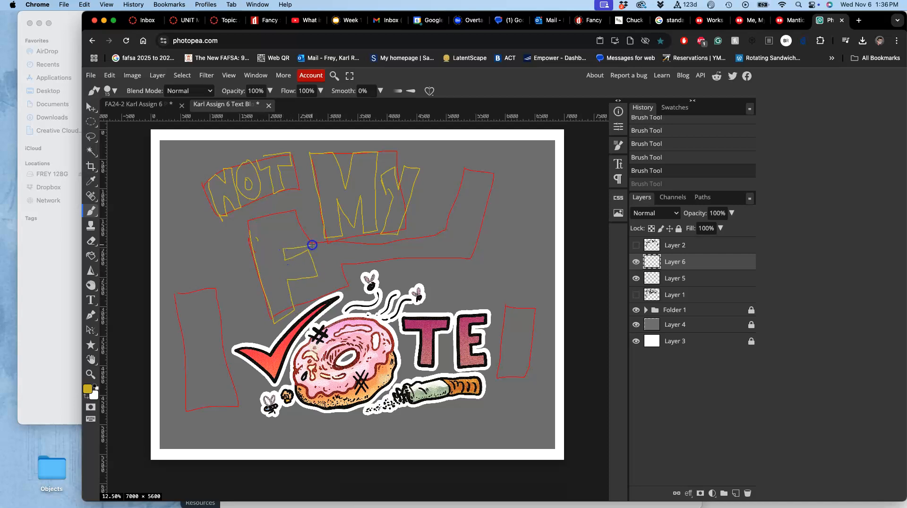
key("super+shift+z")
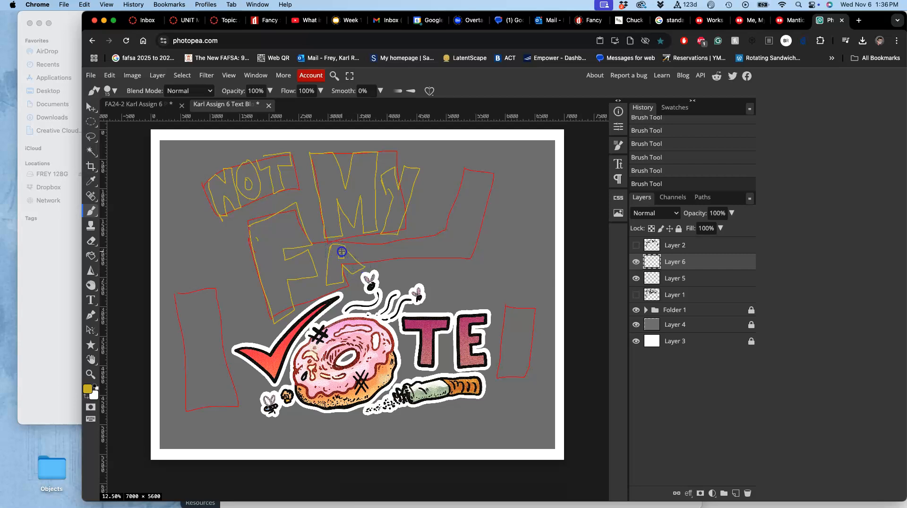
mouse_move(395, 261)
left_mouse_down()
mouse_move(401, 245)
mouse_move(392, 241)
mouse_move(367, 254)
left_mouse_up()
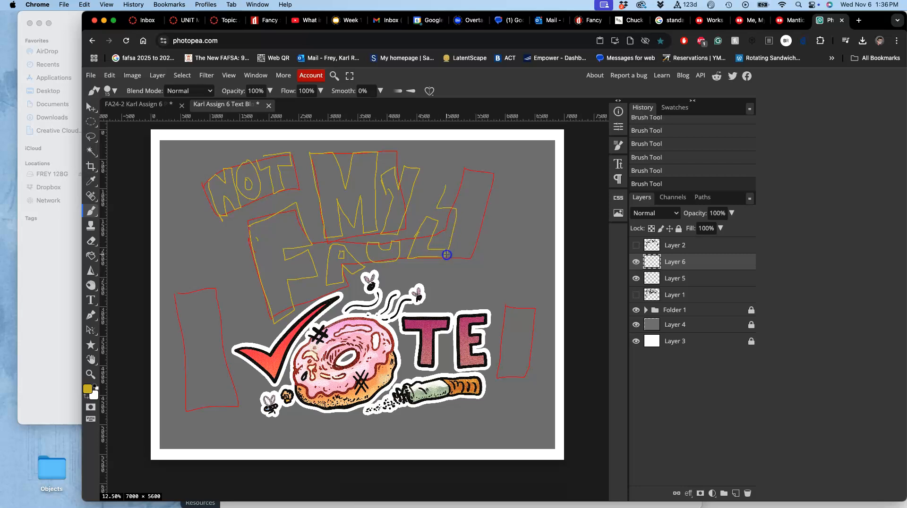
Undo the first T strokes, redraw a large slanted T to finish FAULT, and sketch a double underline beneath NOT
key("super+z")
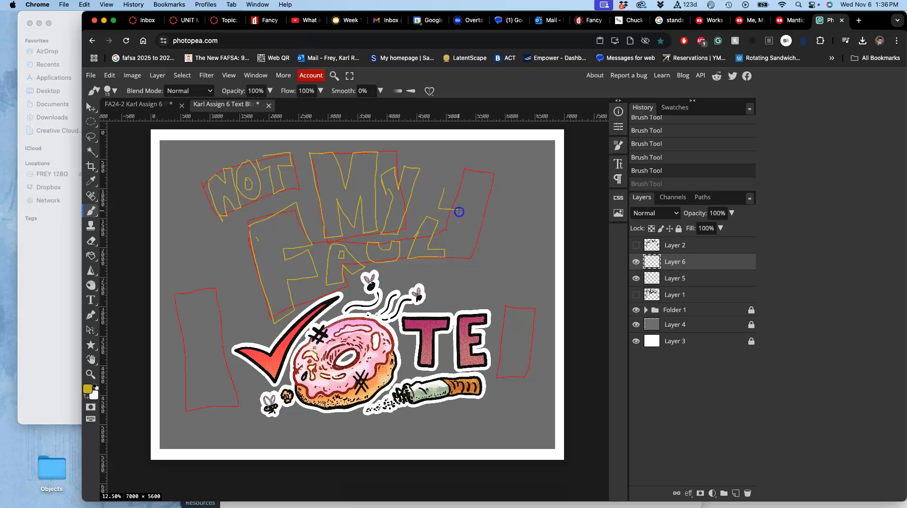
left_click_drag(449, 264, 449, 266)
key("super+z")
left_click_drag(447, 182, 447, 204)
mouse_move(471, 251)
left_mouse_down()
mouse_move(480, 215)
mouse_move(500, 219)
left_mouse_up()
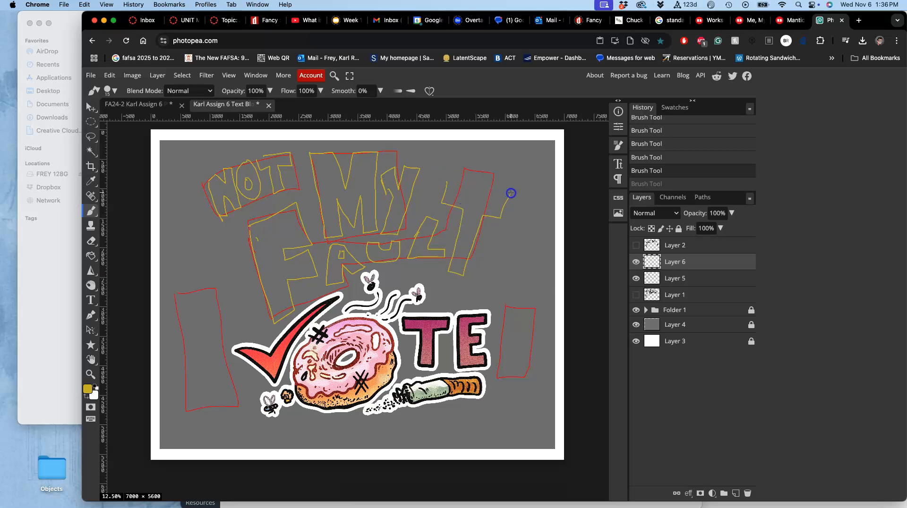
left_click_drag(452, 179, 448, 179)
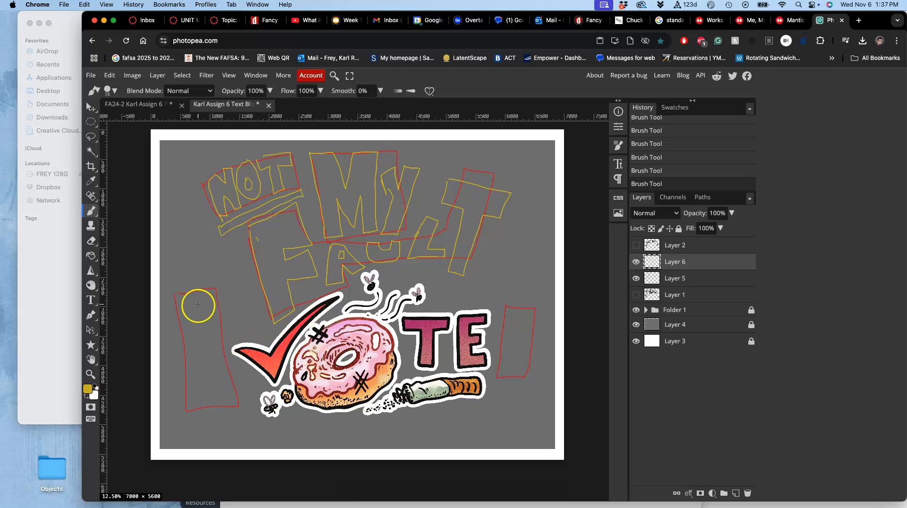
Sketch a yellow block I and D in the upright red boxes on either side of the VOTE artwork
left_click_drag(194, 315, 208, 307)
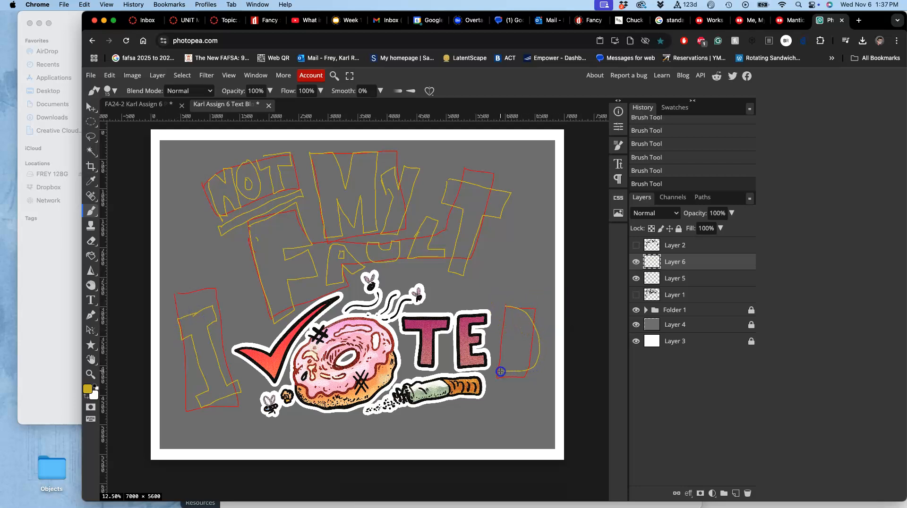
left_click_drag(514, 319, 513, 341)
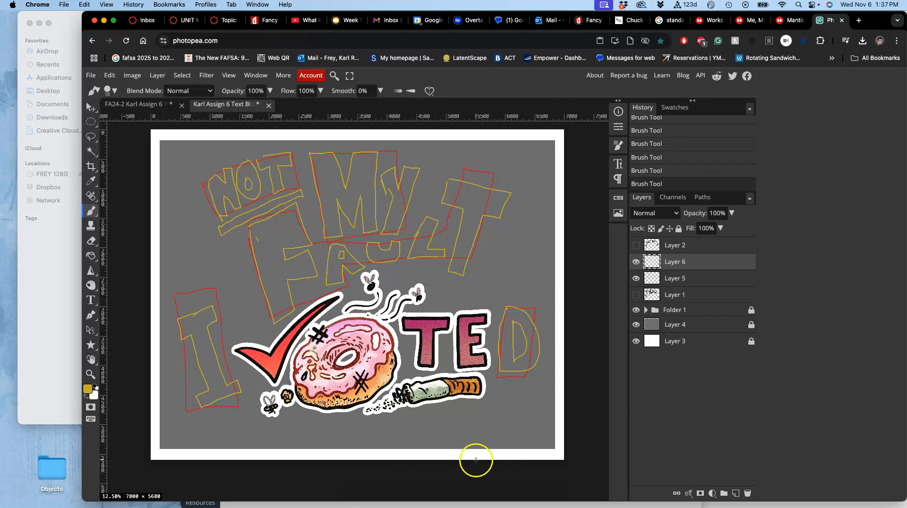
Compare the original black lettering on Layer 1 with the new sketch by toggling the visibility of Layers 1, 5 and 6
left_click(641, 296)
left_click(637, 263)
left_click(636, 278)
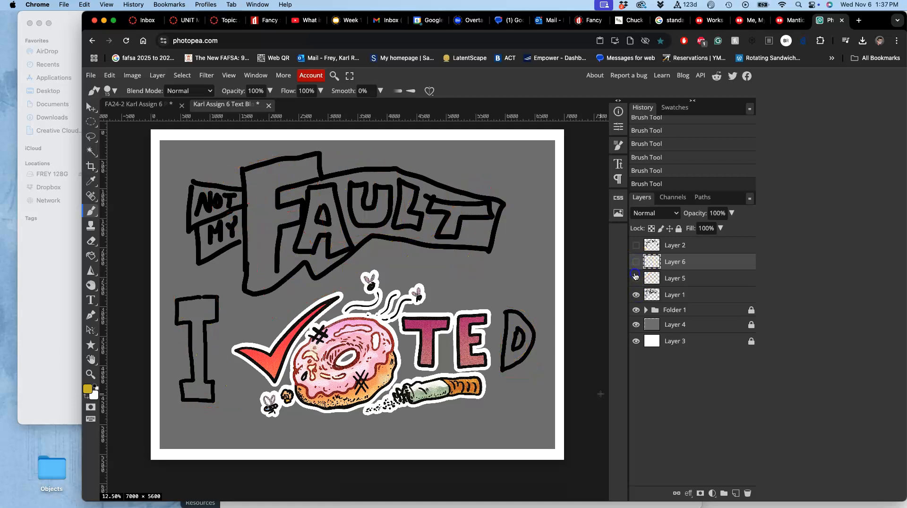
left_click(636, 277)
left_click(637, 263)
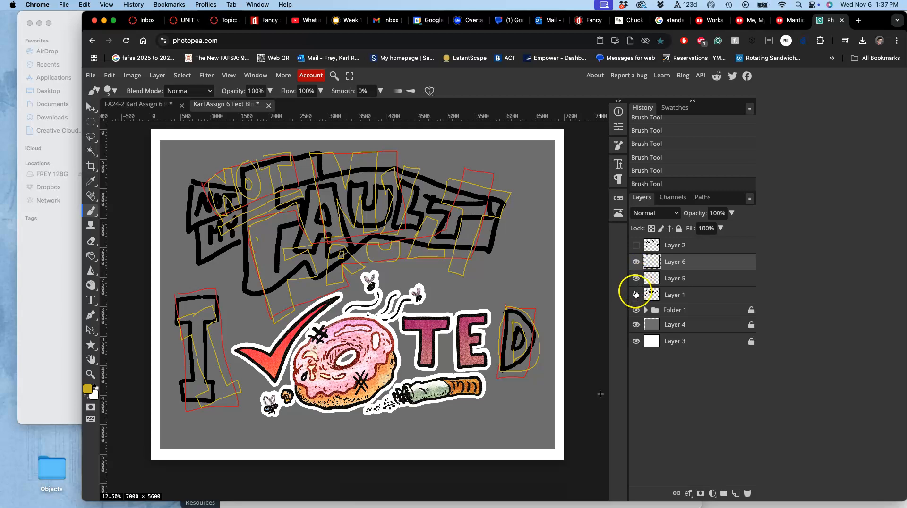
left_click(636, 296)
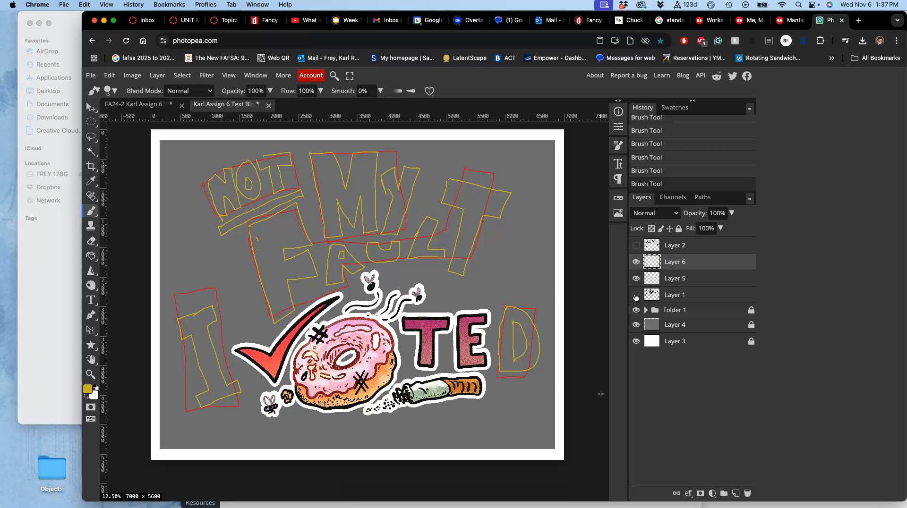
View the red layout shapes and the yellow lettering separately by hiding and reshowing Layer 6 and Layer 5
left_click(636, 295)
left_click(636, 262)
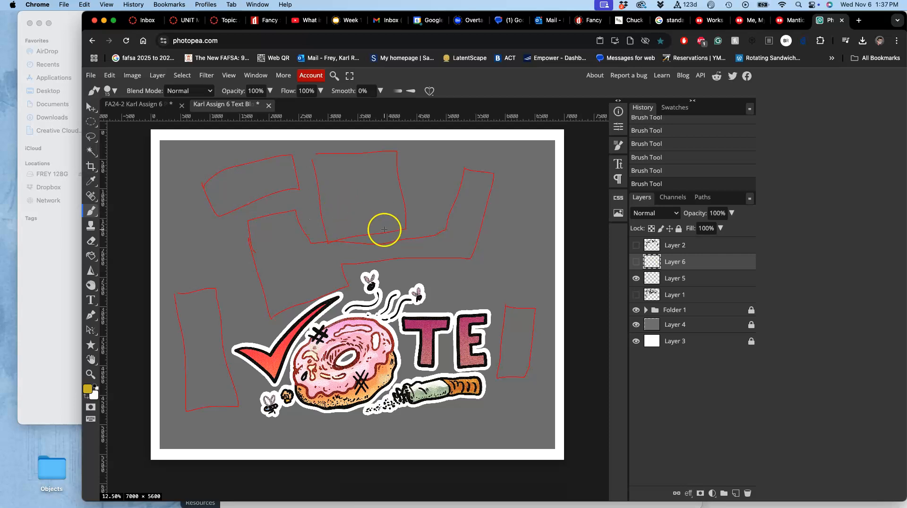
left_click(636, 262)
left_click(636, 280)
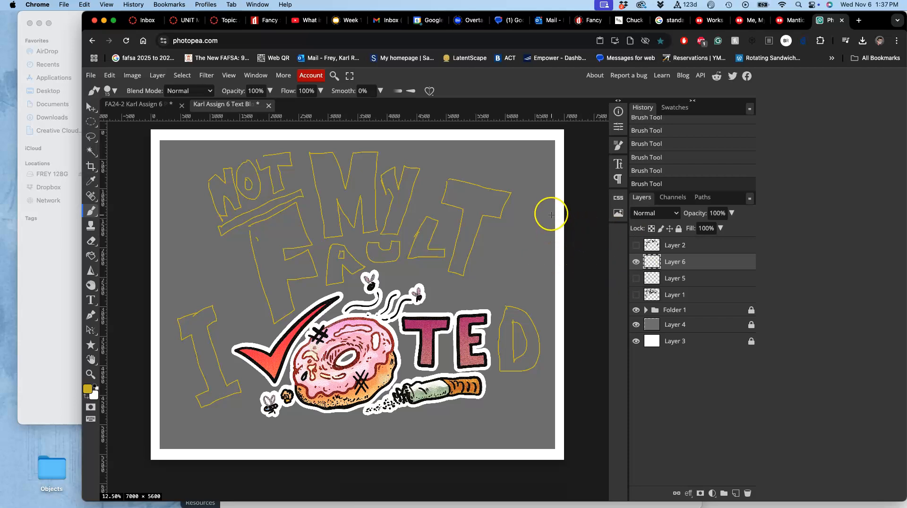
left_click(636, 278)
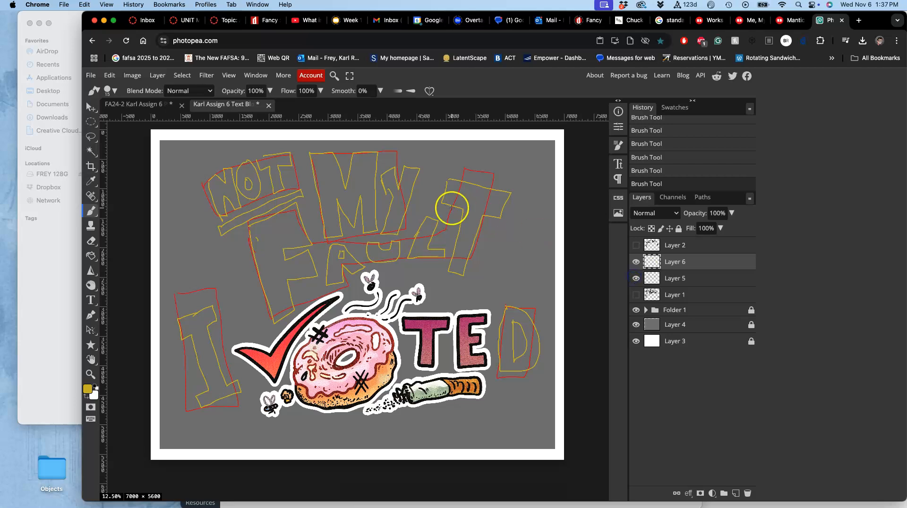
left_click(91, 75)
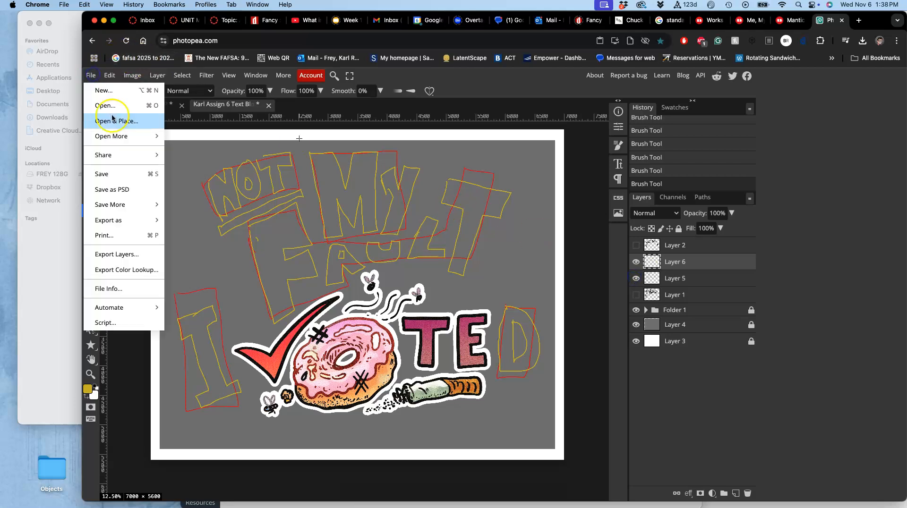
mouse_move(116, 221)
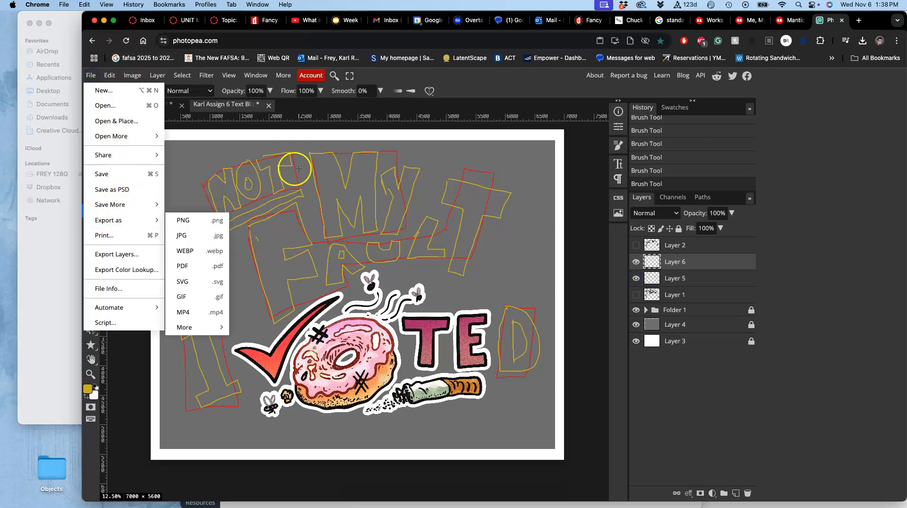
left_click(338, 140)
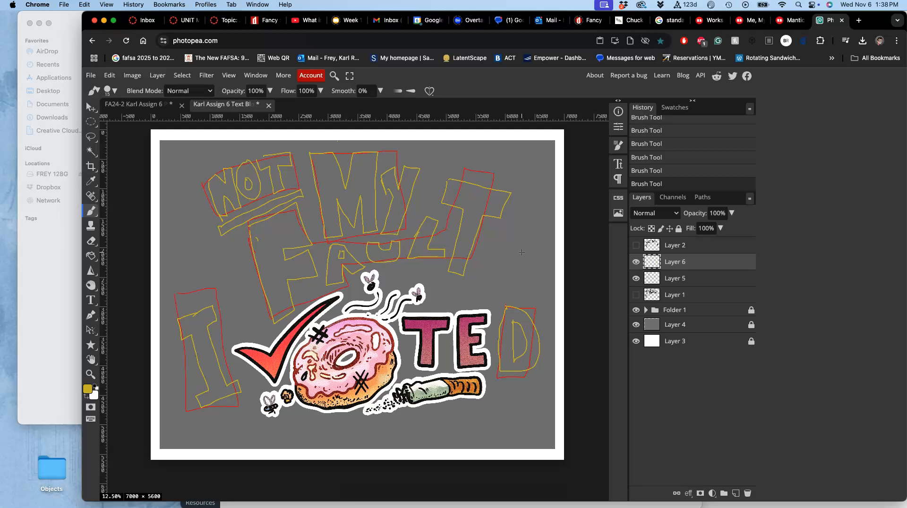
Capture a screenshot of the whole artwork canvas including its white border
left_click_drag(147, 128, 566, 464)
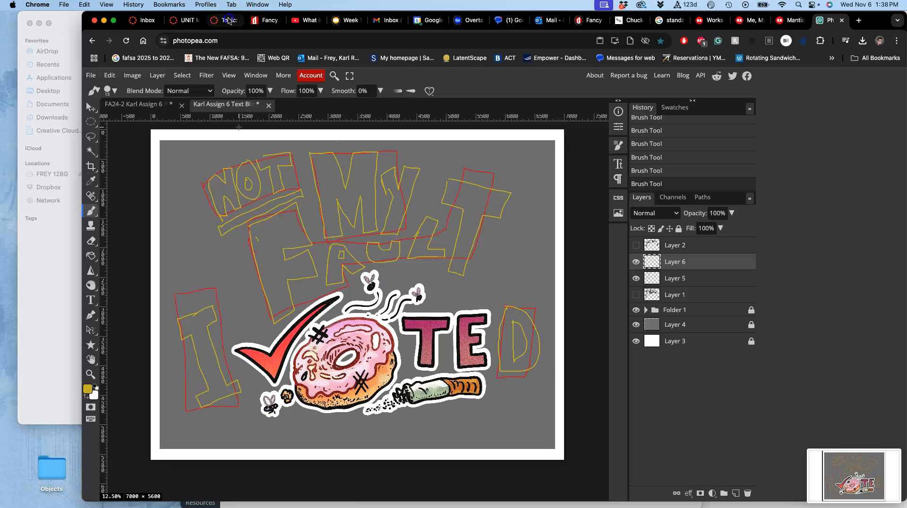
Switch to the Assignment #6 (Text & Poster Design) discussion in Canvas and open the teacher's Requirement #1 reply for editing
left_click(229, 20)
scroll(542, 265, "up", 3)
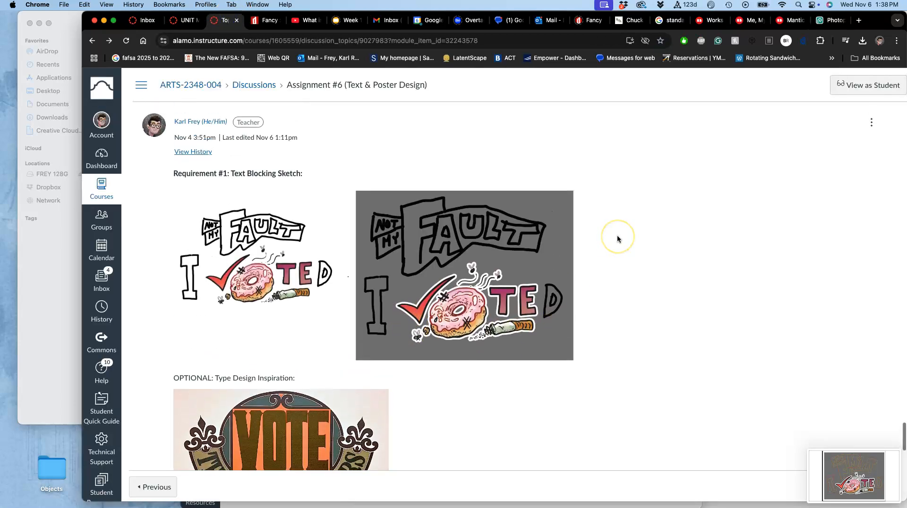
scroll(617, 239, "up", 4)
left_click(872, 326)
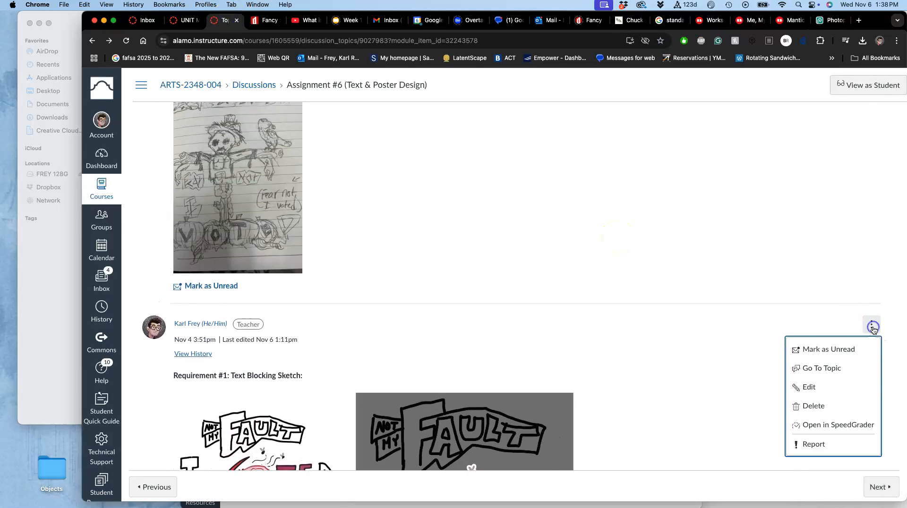
left_click(811, 387)
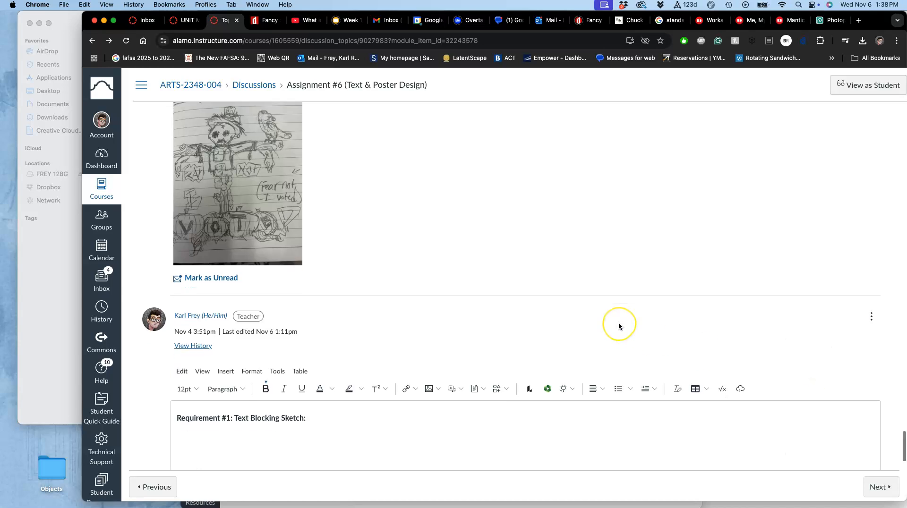
Delete the grey-background lettering sketch image under Requirement #1: Text Blocking Sketch in the reply
scroll(619, 325, "down", 10)
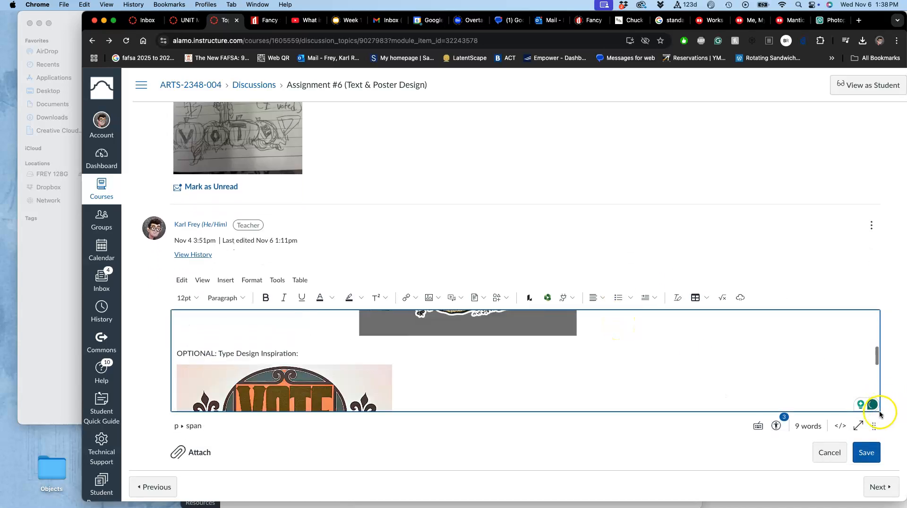
left_click_drag(874, 425, 877, 502)
scroll(689, 376, "up", 2)
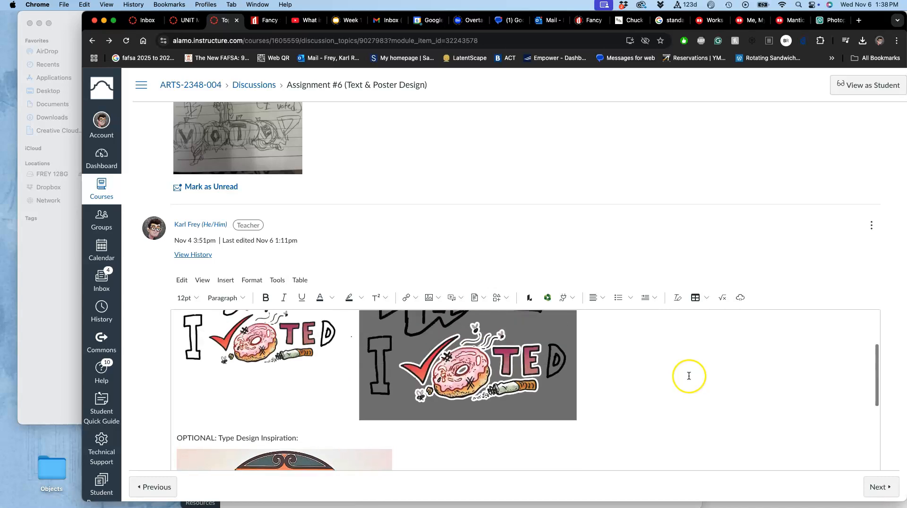
scroll(689, 376, "up", 1)
left_click(484, 372)
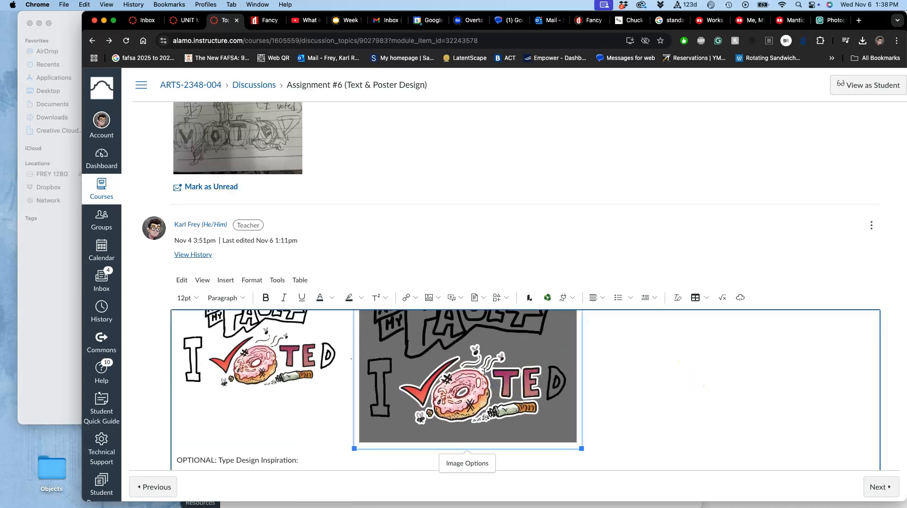
key("BackSpace")
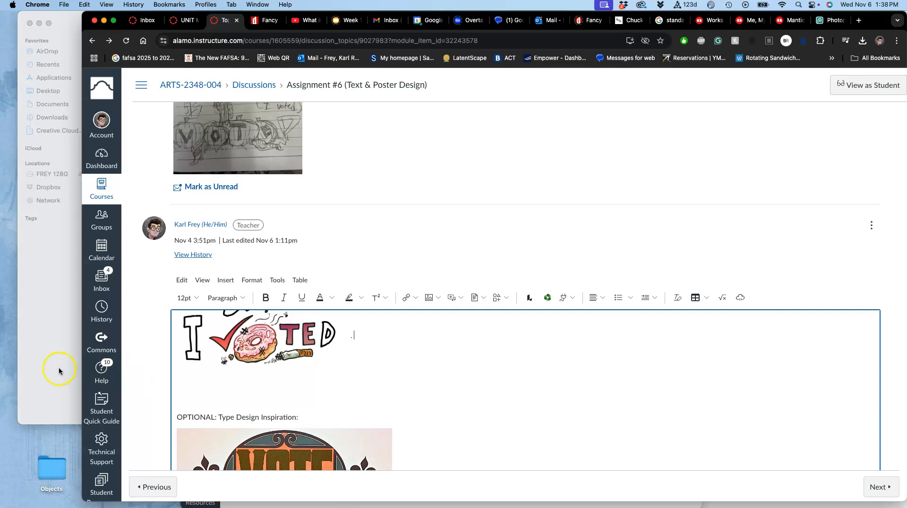
Insert Screenshot 2024-11-06 at 1.38.15 PM.png from the desktop into the reply, beside the white-background sketch
key("F11")
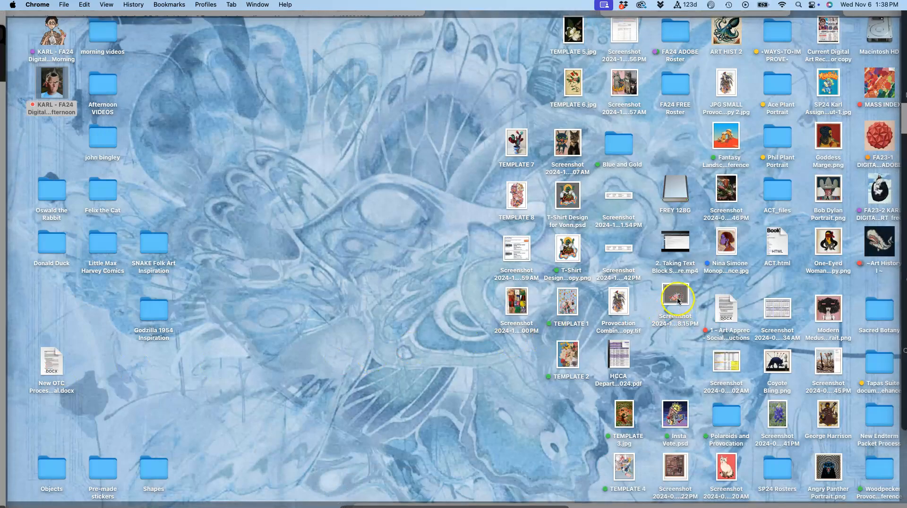
left_click_drag(678, 301, 474, 351)
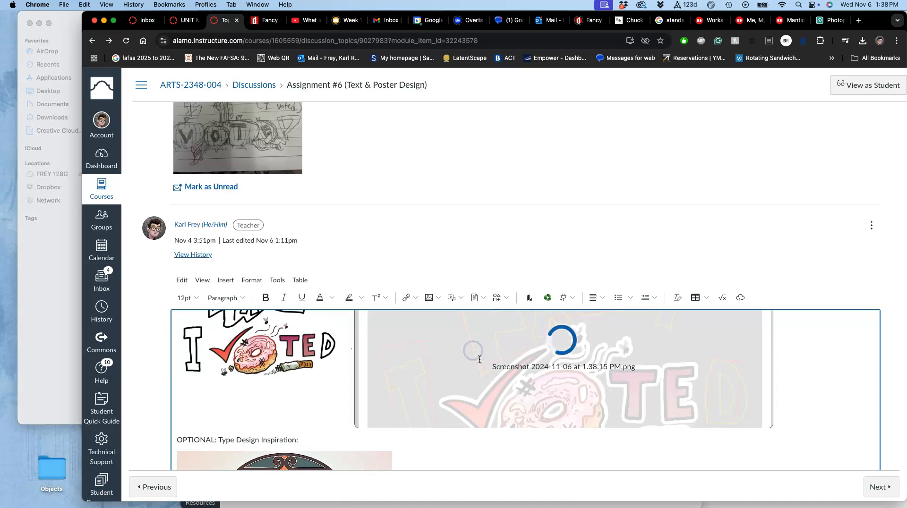
Enlarge the reply's editing area and zoom the page out to fit the inserted screenshot
scroll(485, 366, "down", 5)
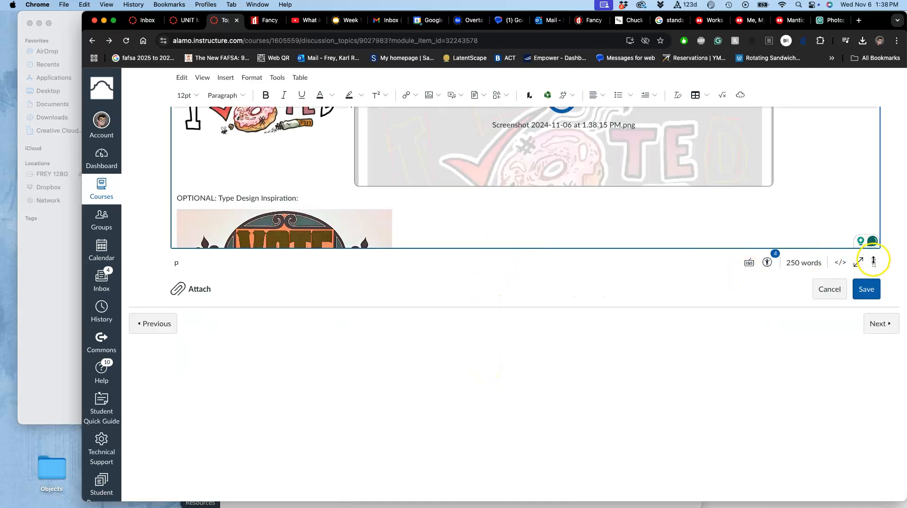
left_click_drag(874, 263, 878, 403)
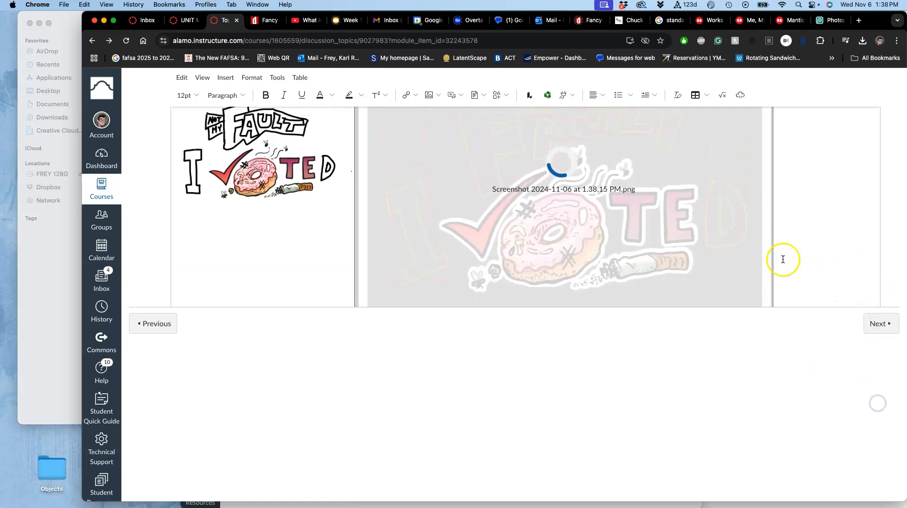
scroll(784, 255, "down", 1)
scroll(775, 253, "down", 1)
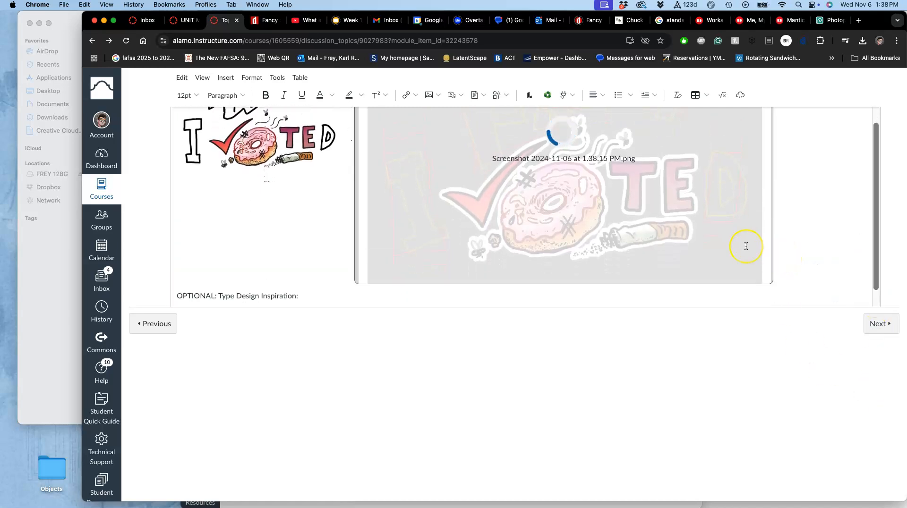
key("super+minus")
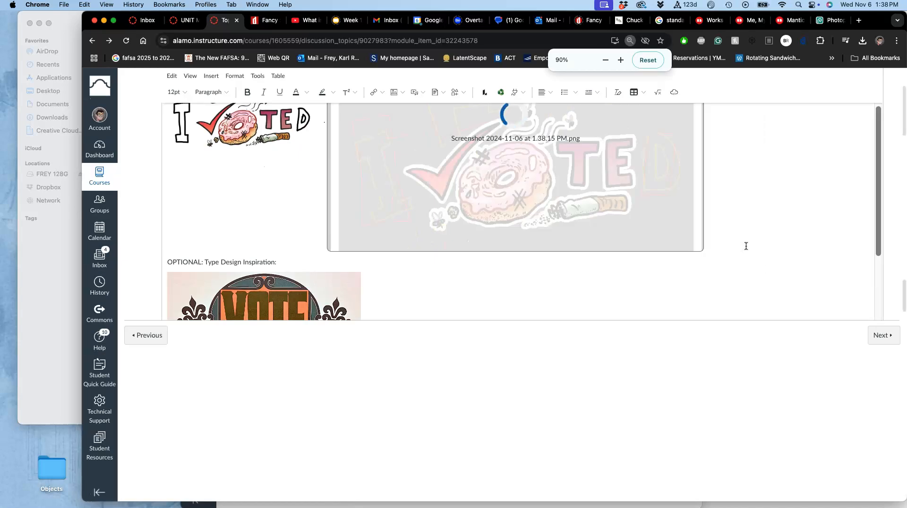
key("super+minus")
scroll(746, 246, "up", 3)
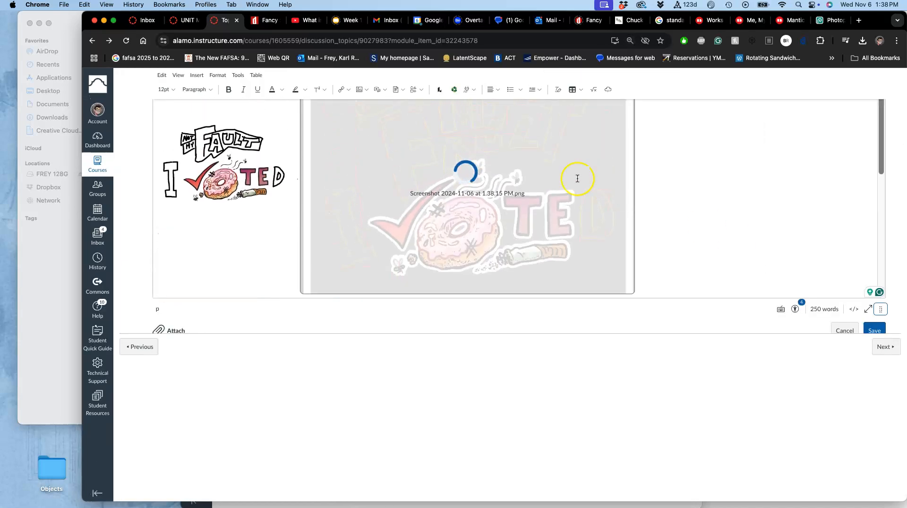
scroll(556, 176, "up", 2)
scroll(555, 175, "up", 1)
Delete the broken screenshot image from the reply and place the text cursor beside the white-background sketch
left_click(401, 176)
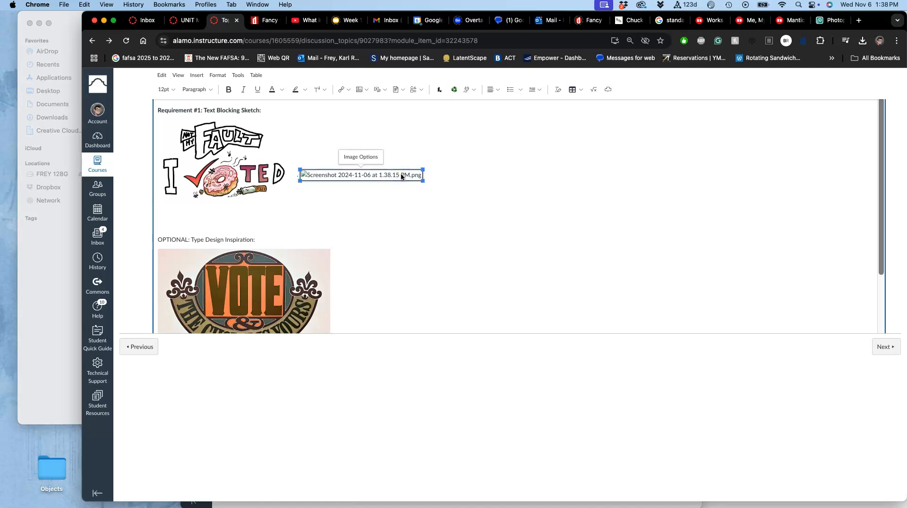
key("BackSpace")
left_click(416, 175)
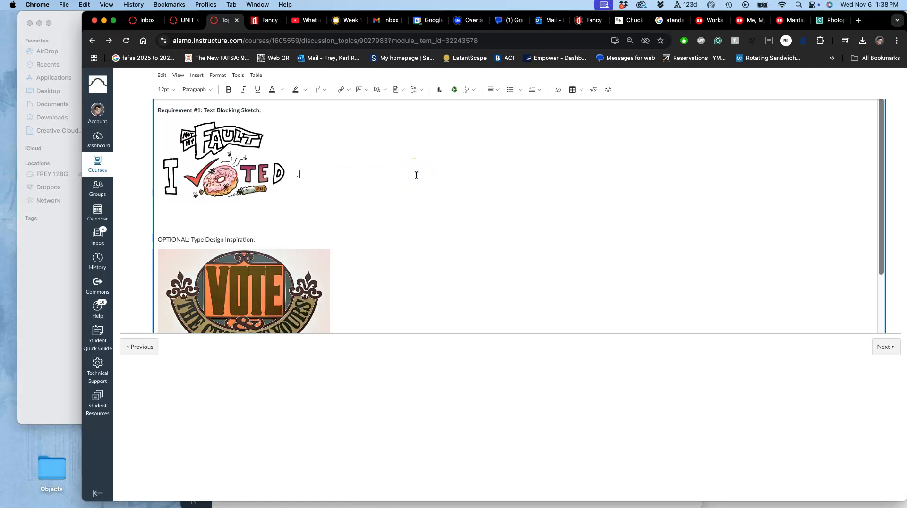
Insert the lettering sketch screenshot from the desktop into the reply, beside the white-background sketch
key("F11")
left_click_drag(677, 298, 404, 176)
key("F11")
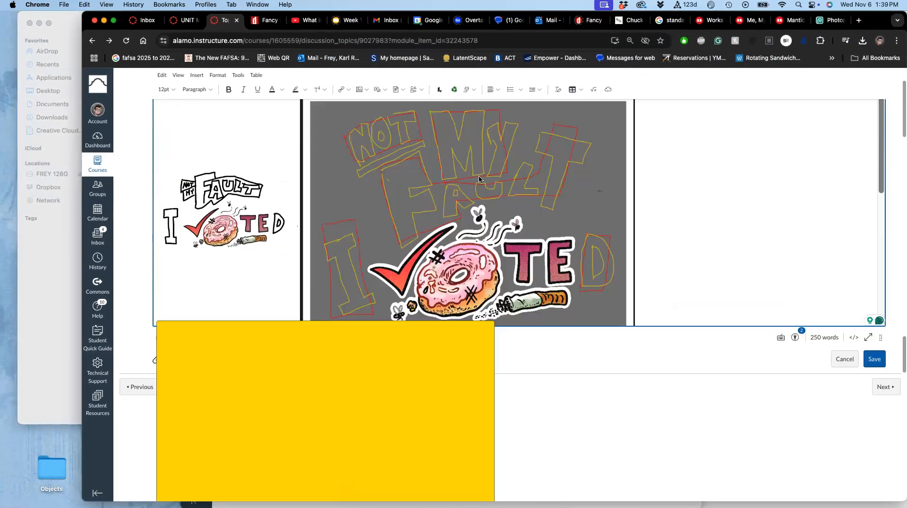
Shrink the inserted screenshot proportionally to roughly half its size so it sits beside the white-background sketch
left_click(481, 177)
scroll(482, 174, "up", 1)
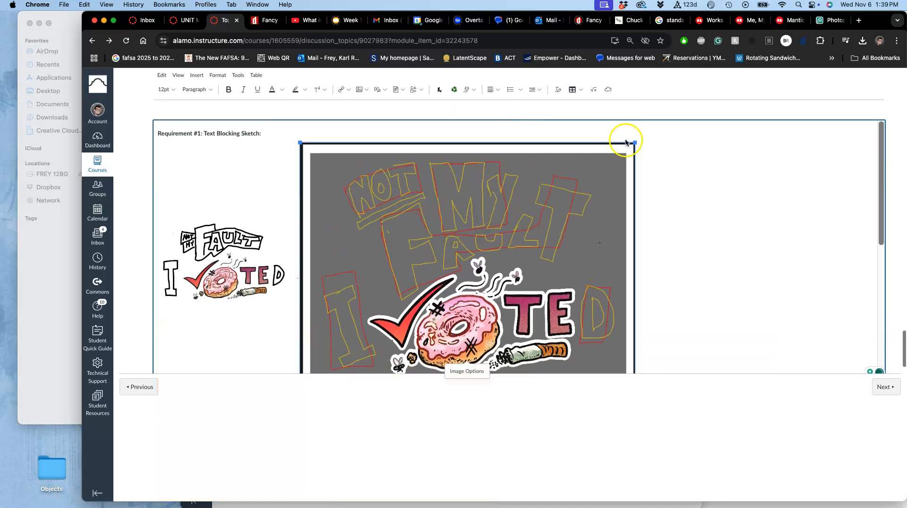
left_click_drag(633, 142, 433, 214)
left_click(593, 234)
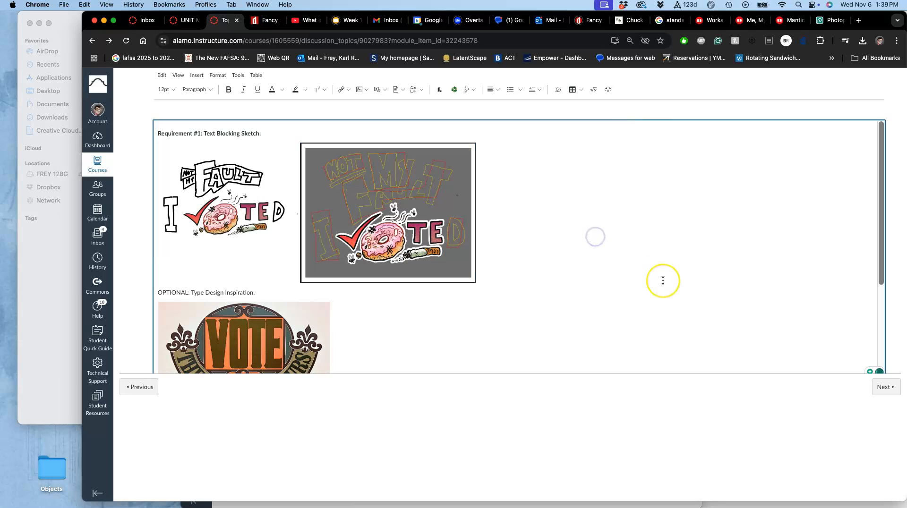
Save the edited discussion reply and review the posted sketches and type design inspiration
scroll(663, 281, "down", 3)
scroll(663, 281, "down", 2)
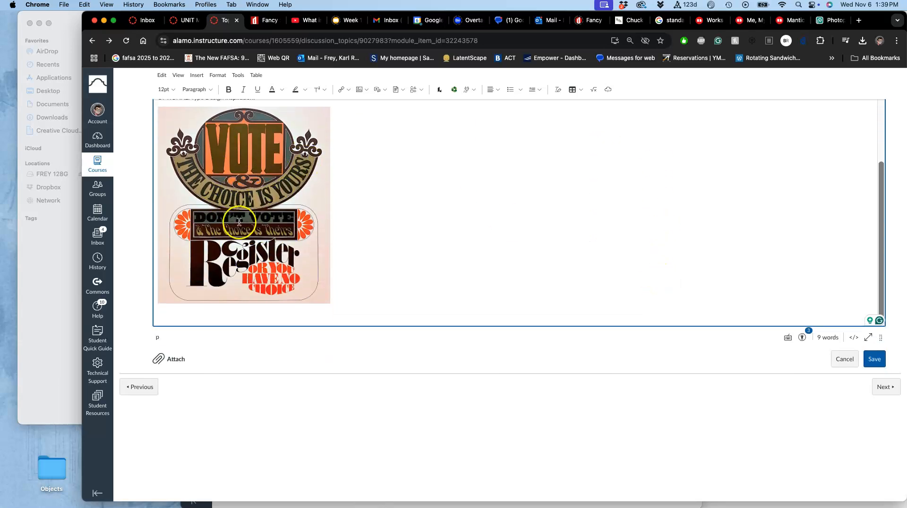
scroll(280, 223, "up", 3)
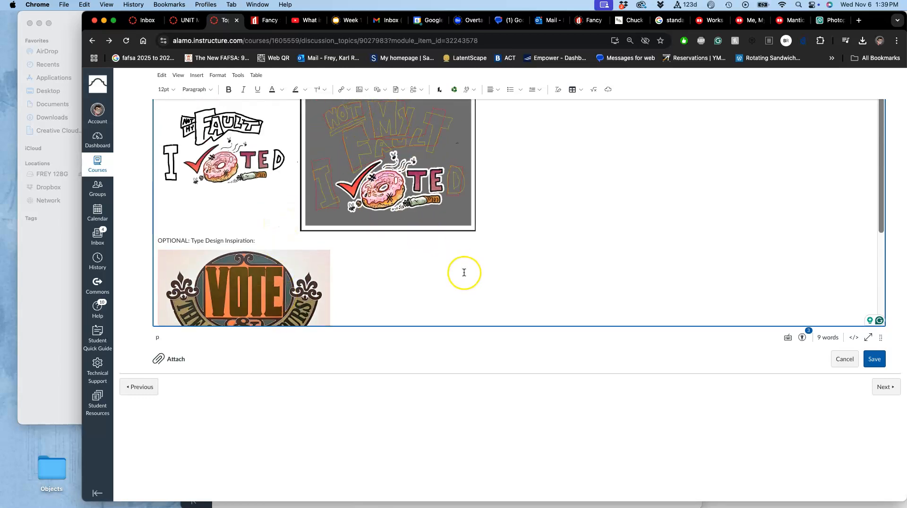
scroll(462, 272, "down", 8)
left_click(875, 240)
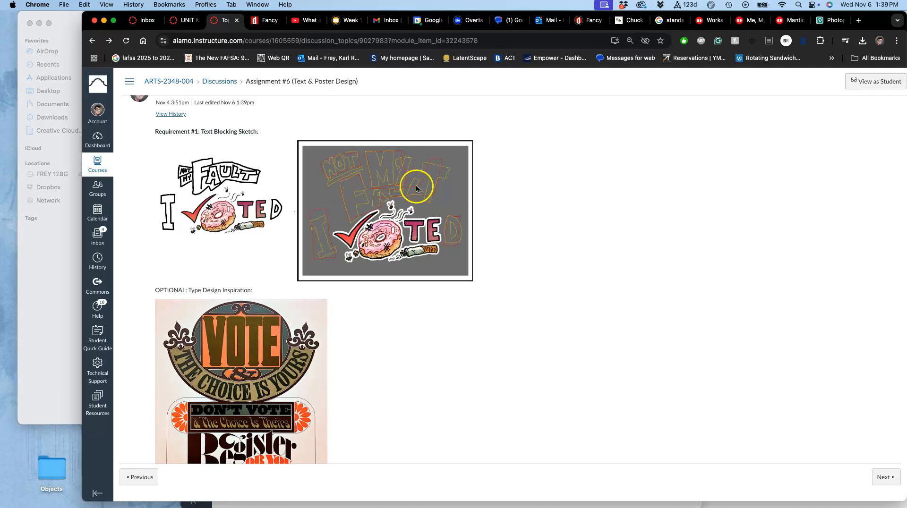
scroll(387, 179, "down", 2)
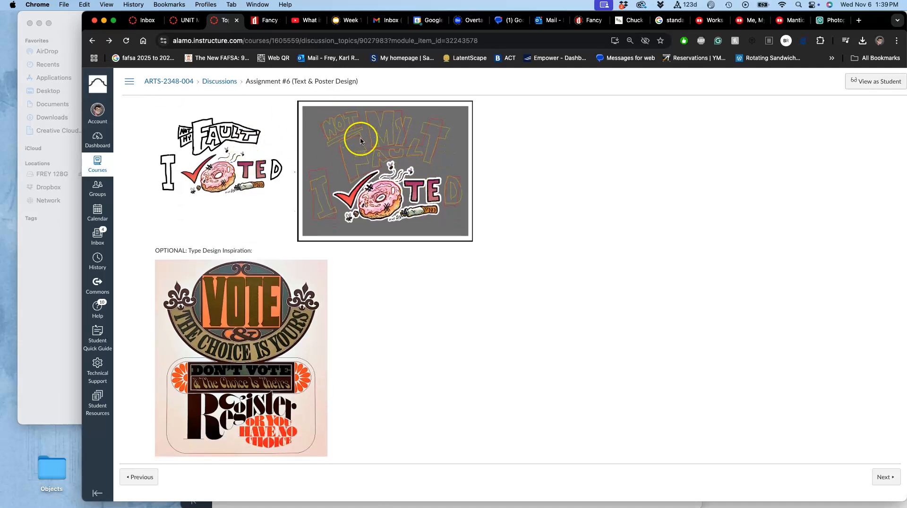
scroll(364, 156, "up", 1)
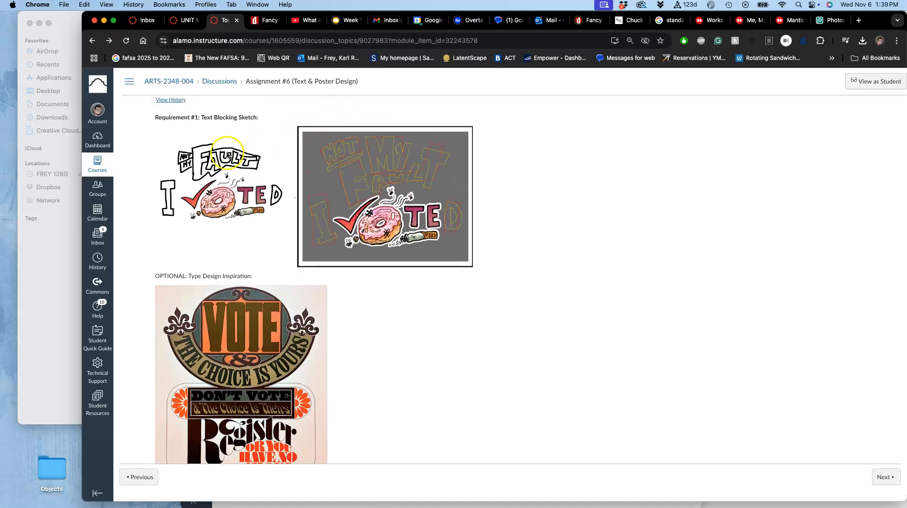
Switch to the Photopea document and fully lock Layer 6, Layer 5, Layer 2 and Layer 1
left_click(837, 20)
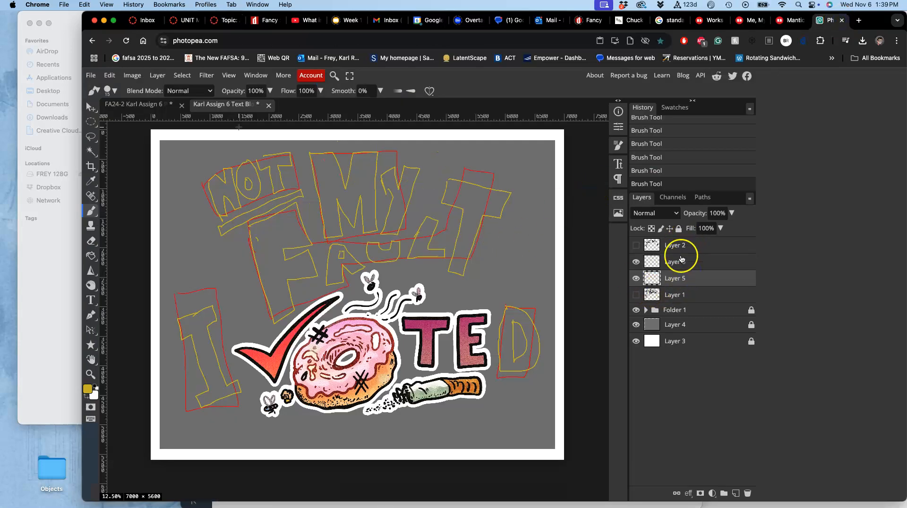
left_click(683, 261)
left_click(678, 228)
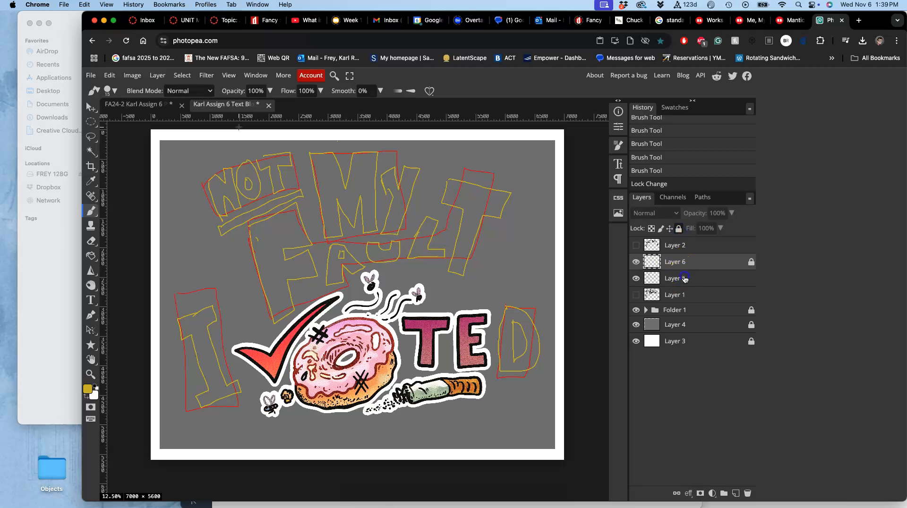
left_click(684, 278)
left_click(679, 229)
left_click(688, 246)
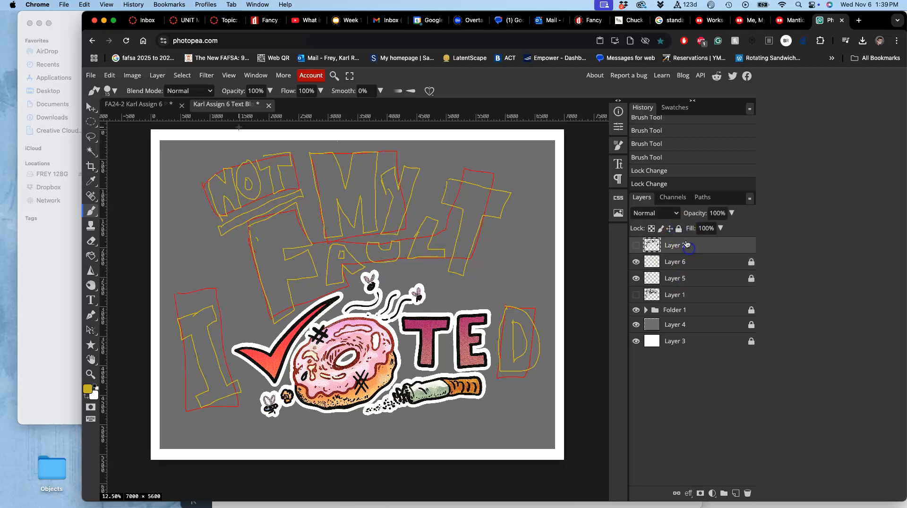
left_click(679, 229)
left_click(685, 294)
left_click(679, 229)
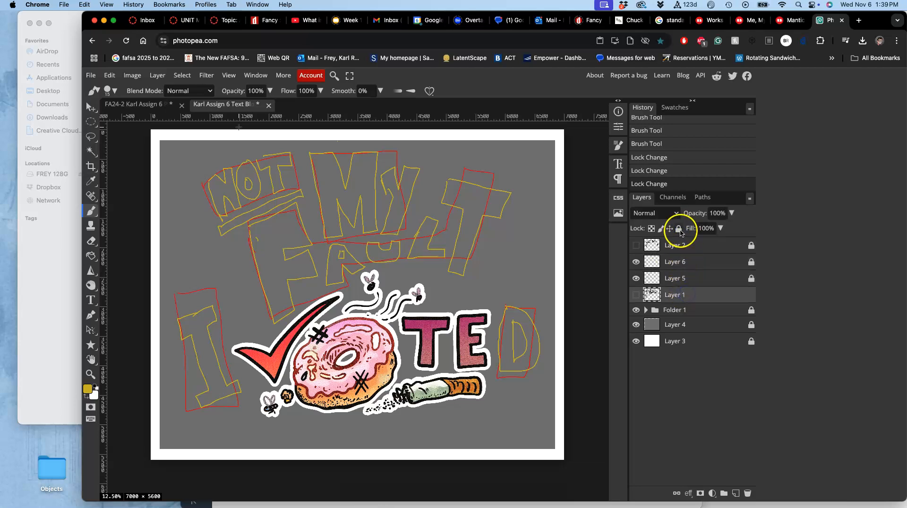
Select Layer 2, reset the colours to the default black and white, and activate the Type tool
left_click(681, 245)
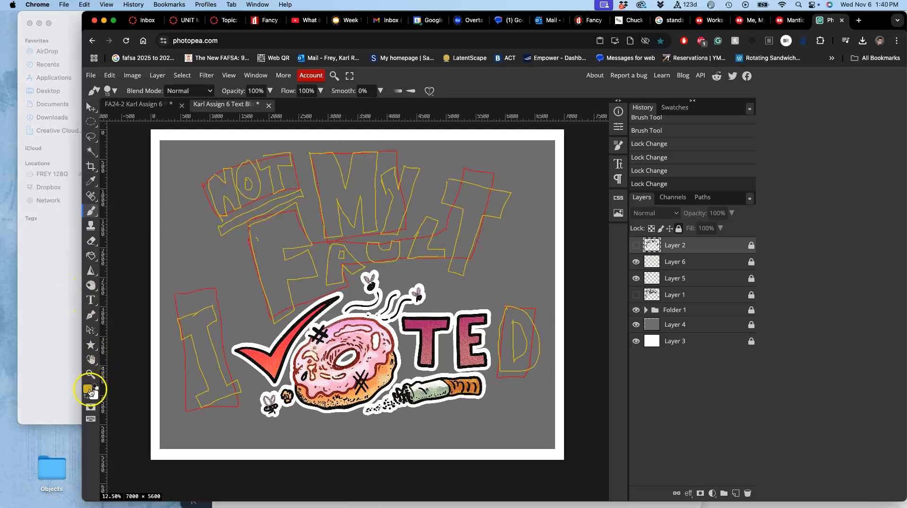
key("d")
left_click(91, 301)
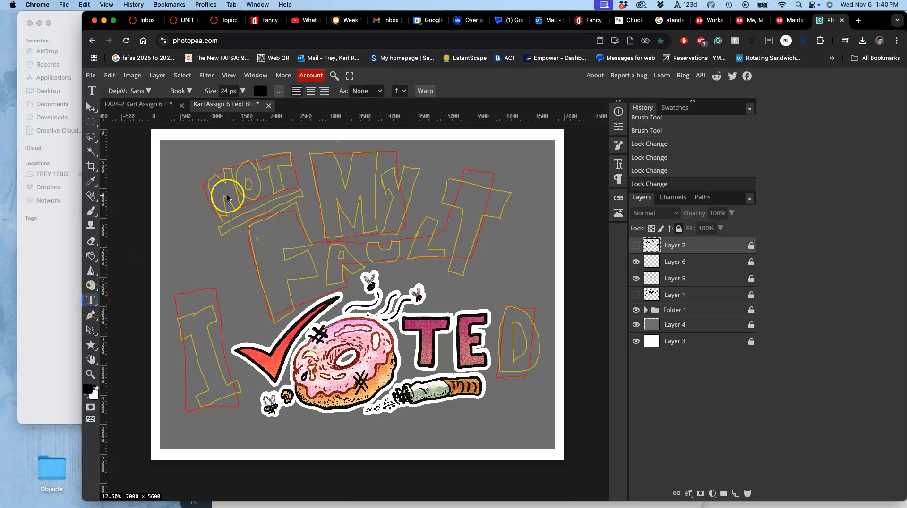
left_click(207, 215)
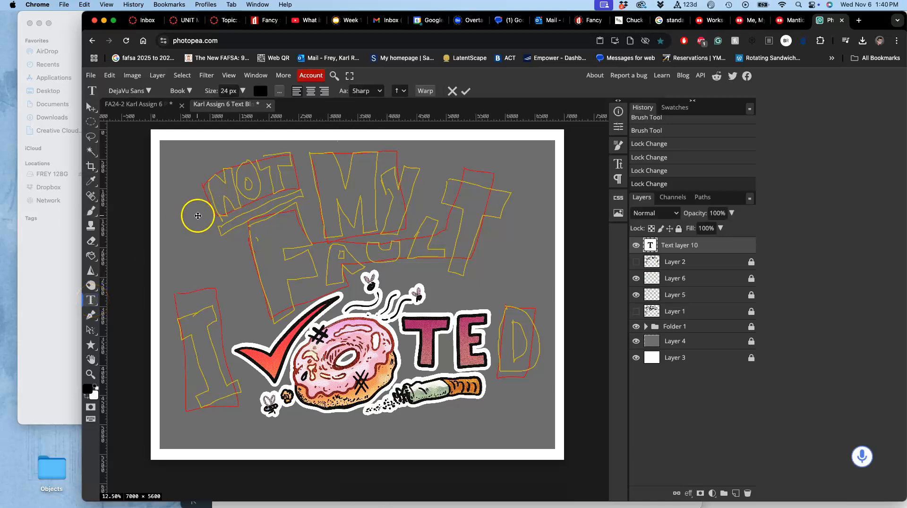
left_click(93, 301)
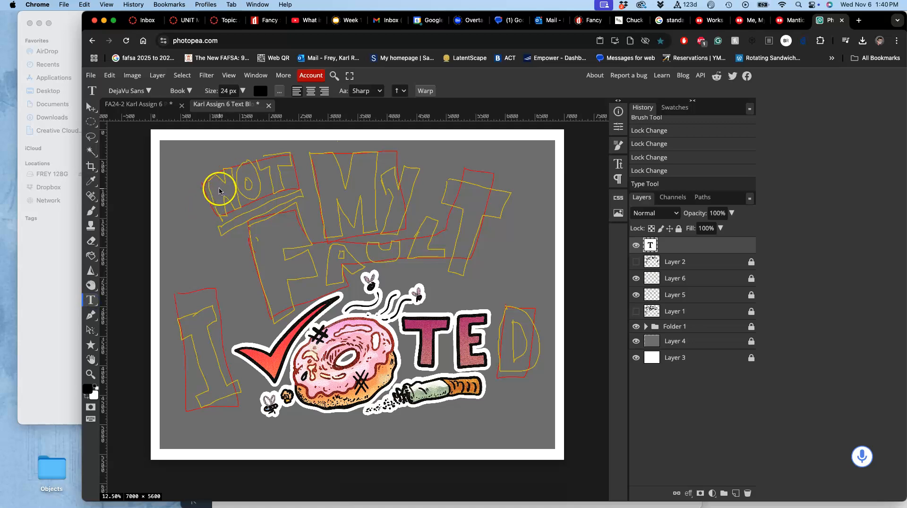
left_click(211, 204)
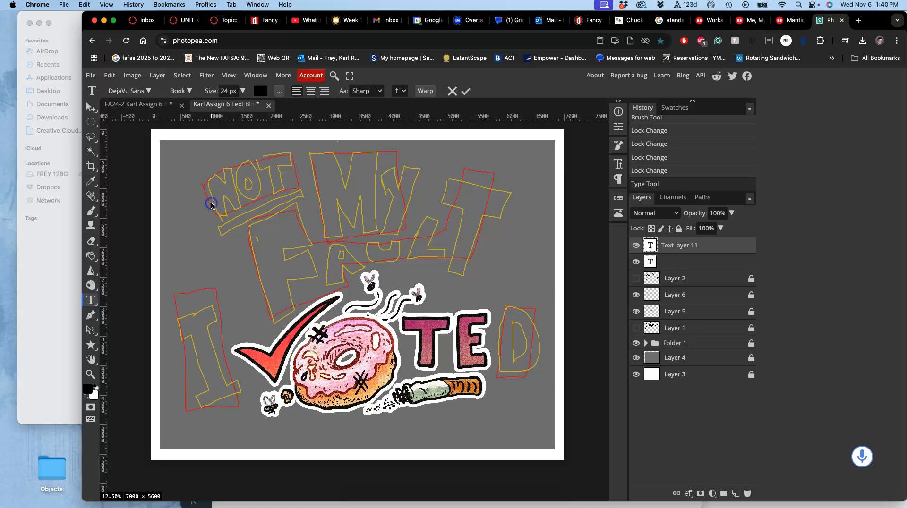
scroll(233, 207, "up", 5)
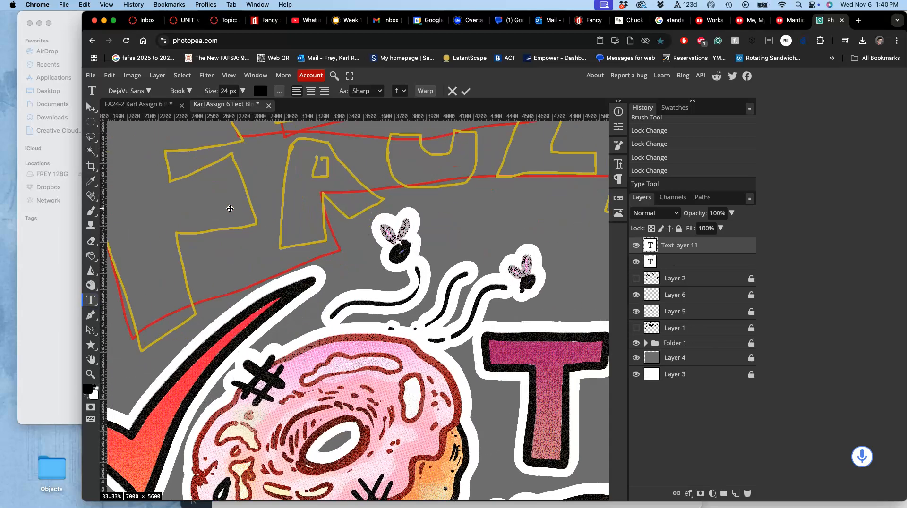
scroll(230, 209, "left", 5)
scroll(230, 209, "up", 3)
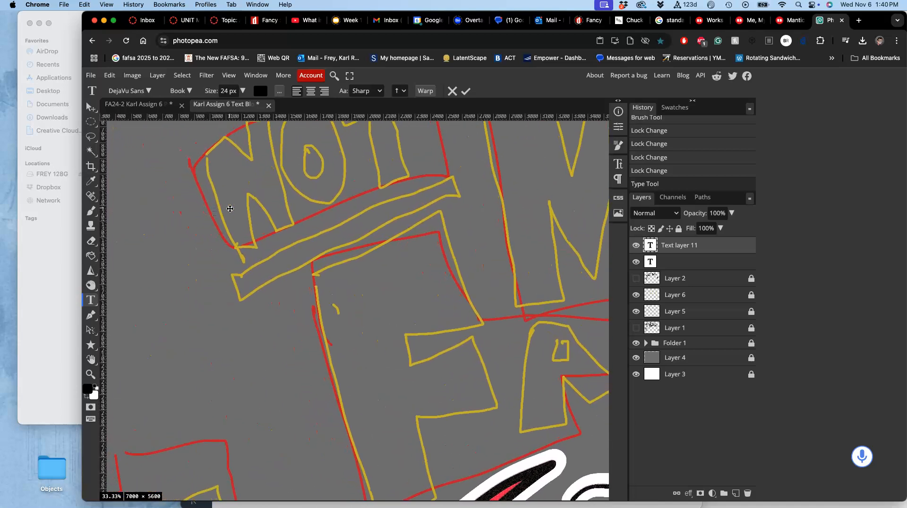
scroll(231, 208, "down", 1)
left_click_drag(231, 226, 237, 224)
key("super+plus")
key("super+plus")
key("super+plus")
scroll(237, 224, "left", 4)
scroll(237, 224, "up", 2)
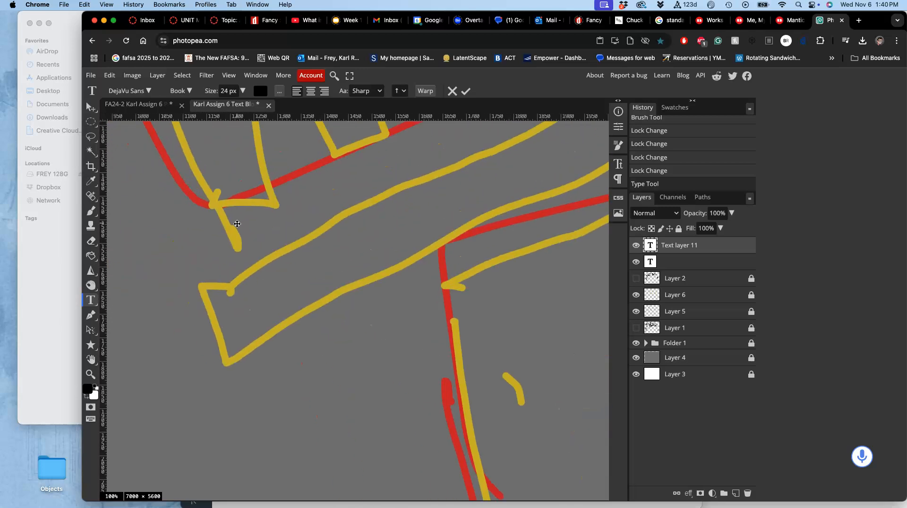
scroll(237, 224, "left", 3)
scroll(237, 224, "up", 4)
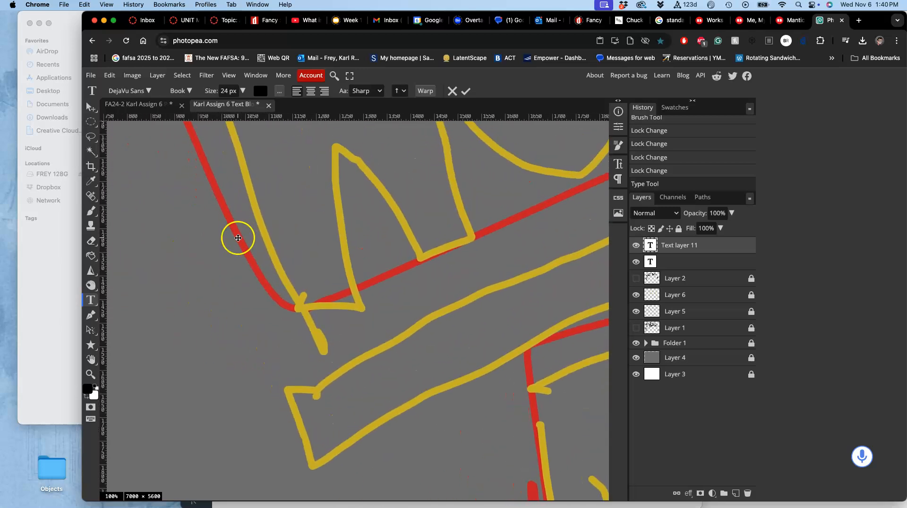
left_click(693, 249)
key("Delete")
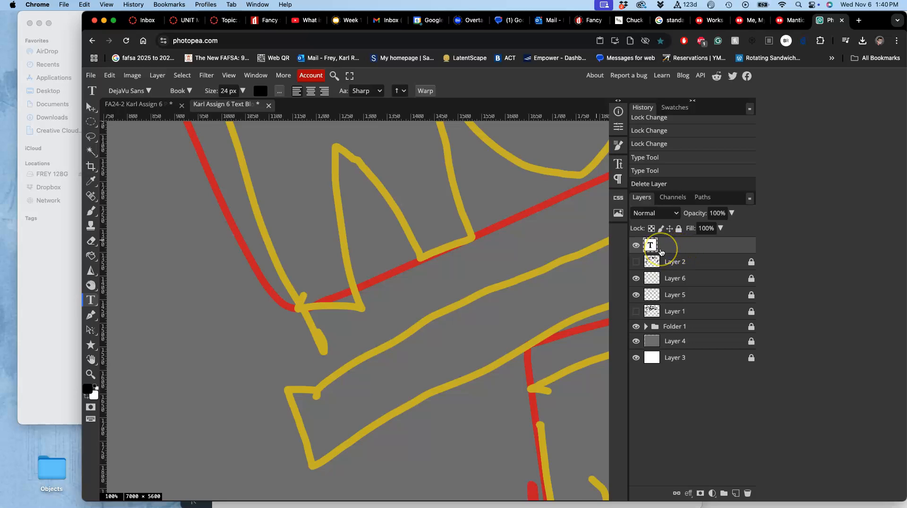
key("super+minus")
key("super+minus")
key("super+minus")
key("super+minus")
key("super+minus")
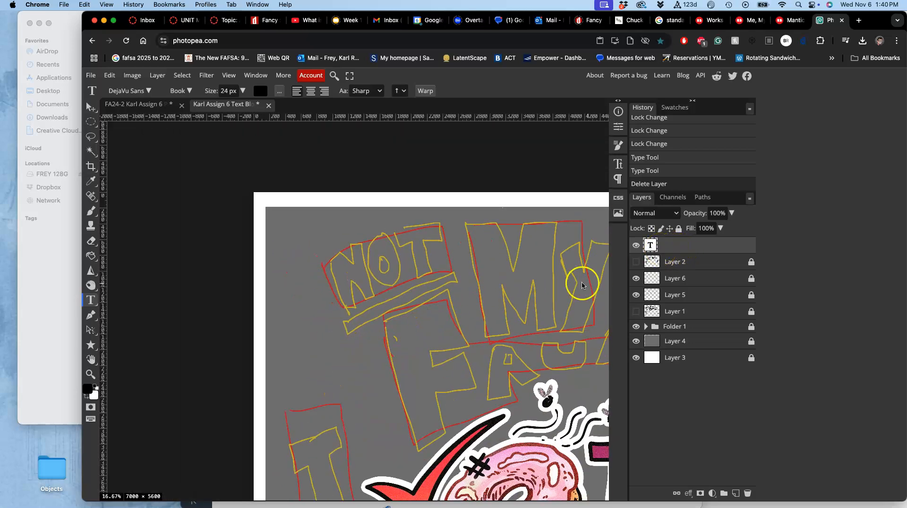
scroll(543, 267, "down", 5)
scroll(543, 267, "right", 8)
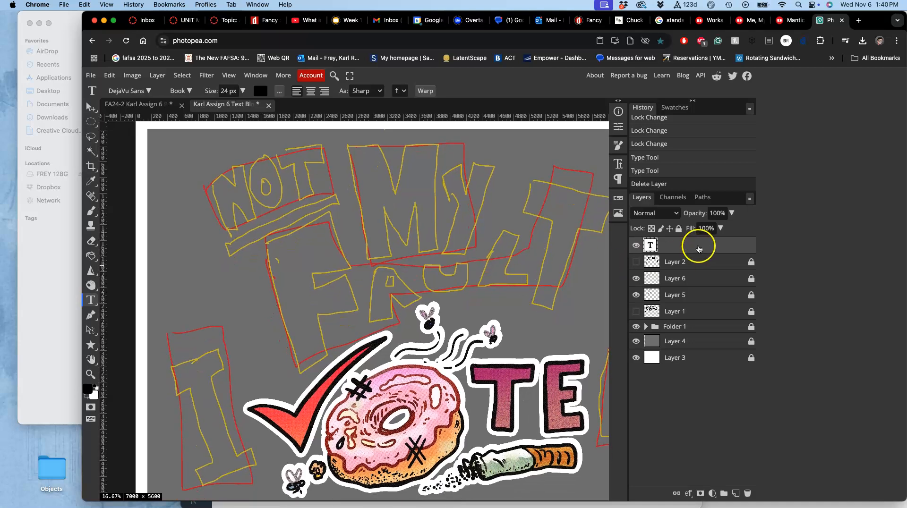
key("Delete")
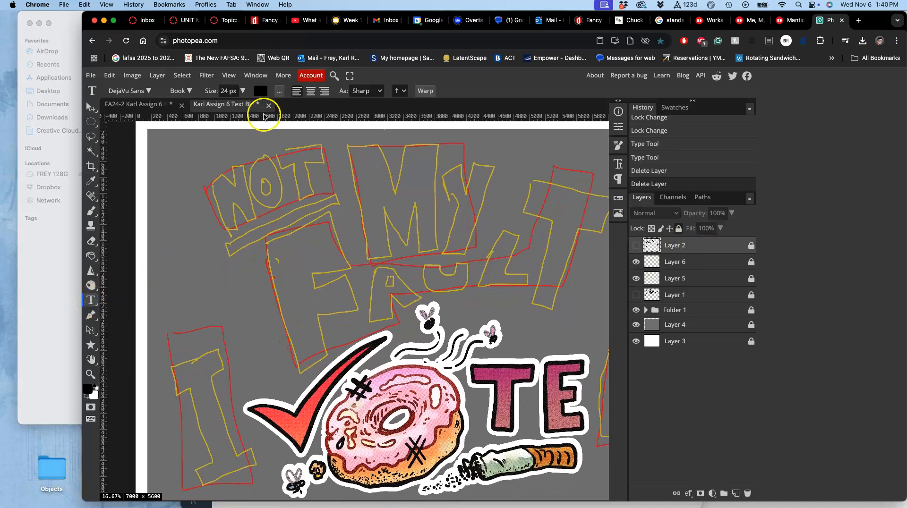
Set the Type tool's text size to 150 px and open the list of available fonts
left_click(243, 91)
left_click_drag(224, 104, 228, 106)
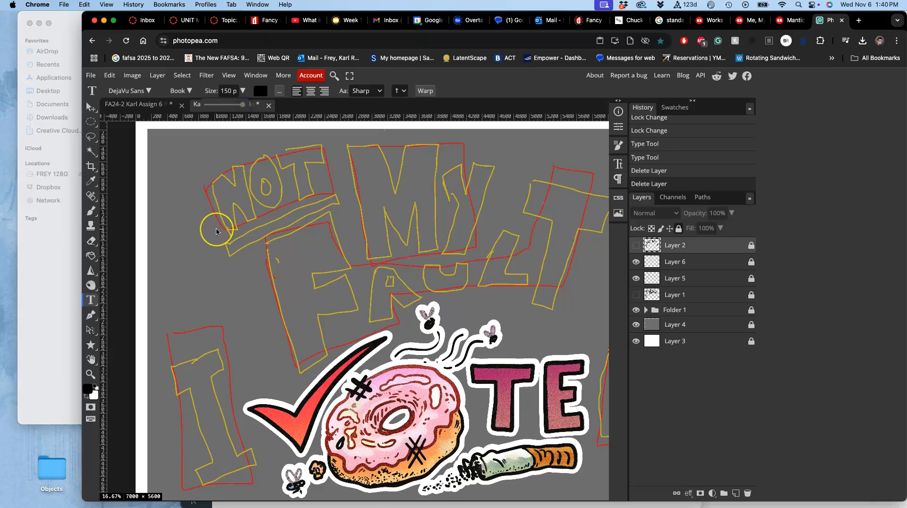
left_click(148, 90)
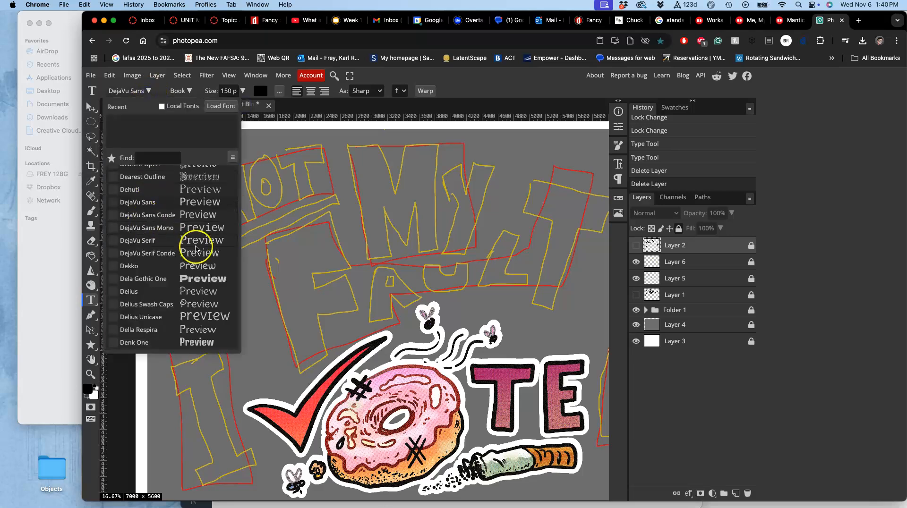
Examine the font previews from the D families through the F families for the typed lettering
left_click(160, 282)
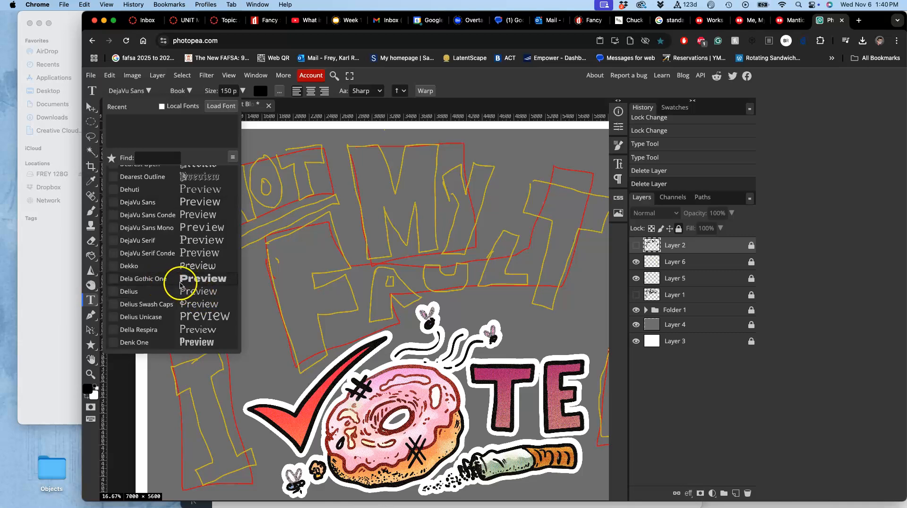
scroll(176, 282, "down", 5)
left_click(181, 285)
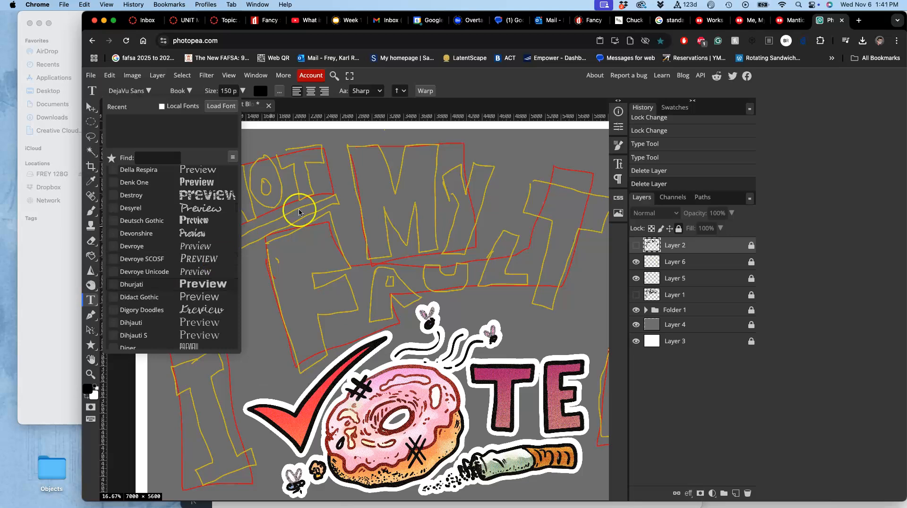
left_click(184, 221)
scroll(184, 226, "up", 1)
scroll(183, 226, "up", 3)
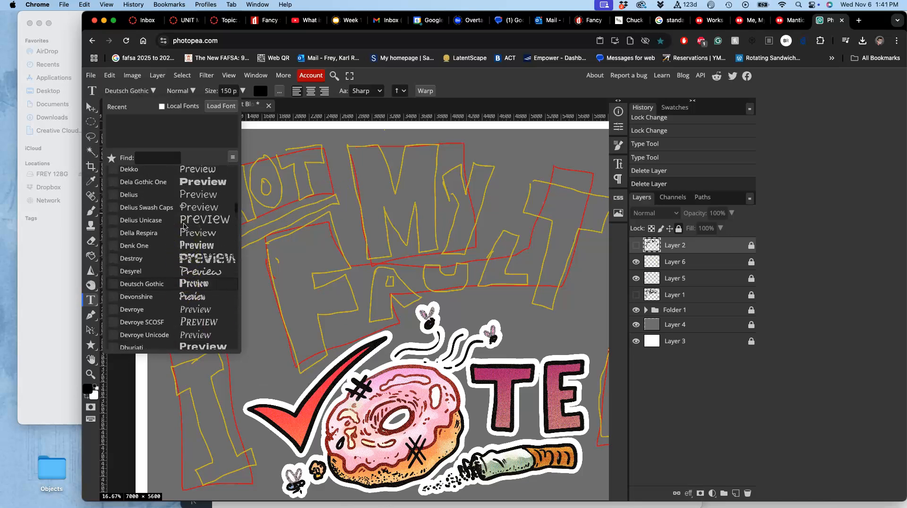
left_click(189, 204)
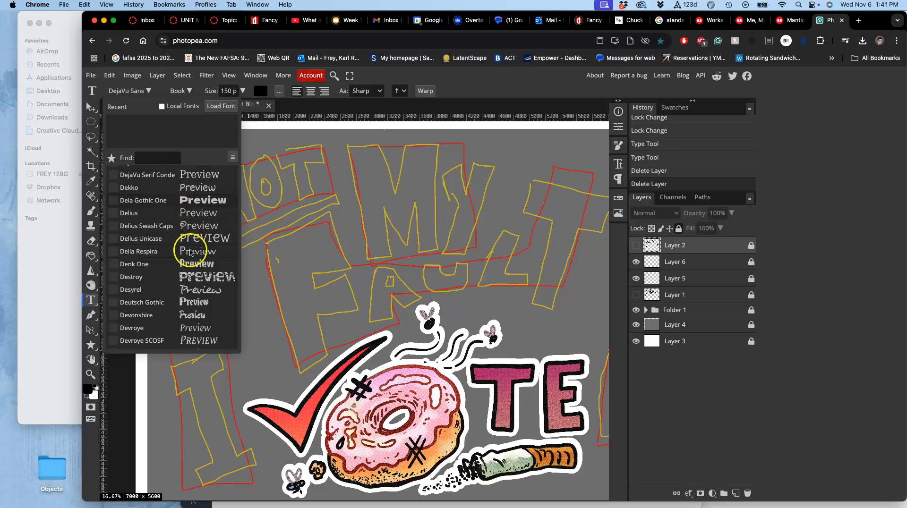
scroll(187, 287, "down", 7)
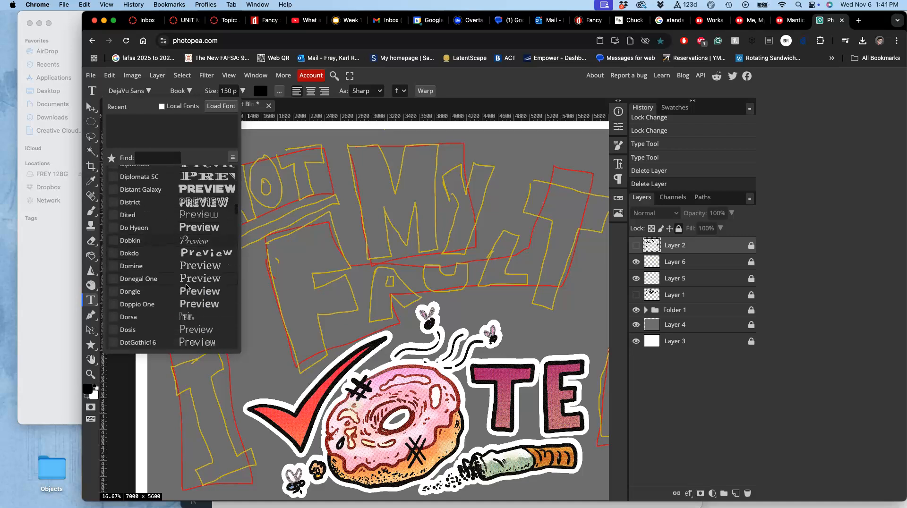
scroll(186, 287, "down", 3)
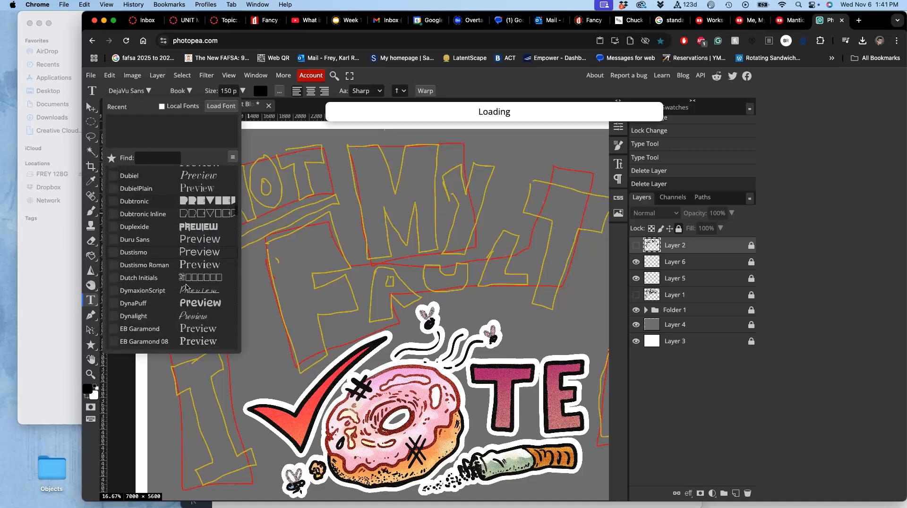
scroll(187, 288, "down", 6)
scroll(187, 287, "down", 1)
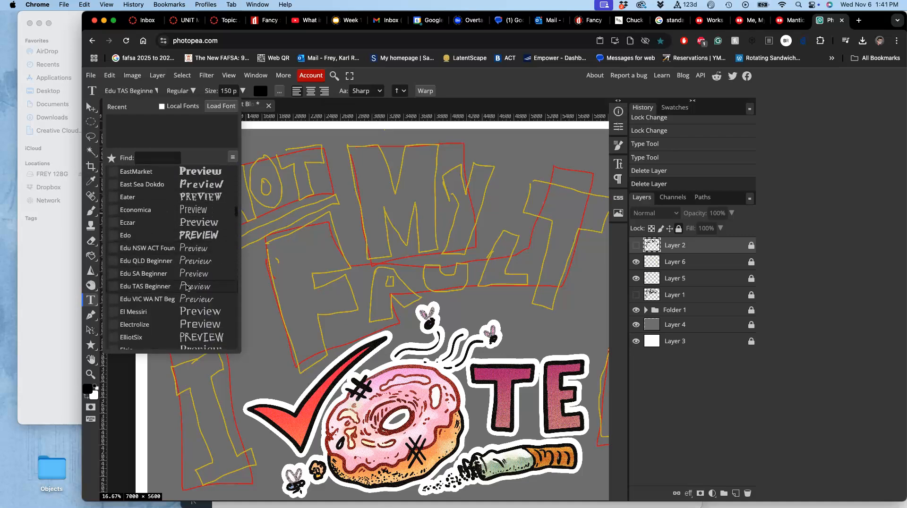
scroll(187, 287, "down", 2)
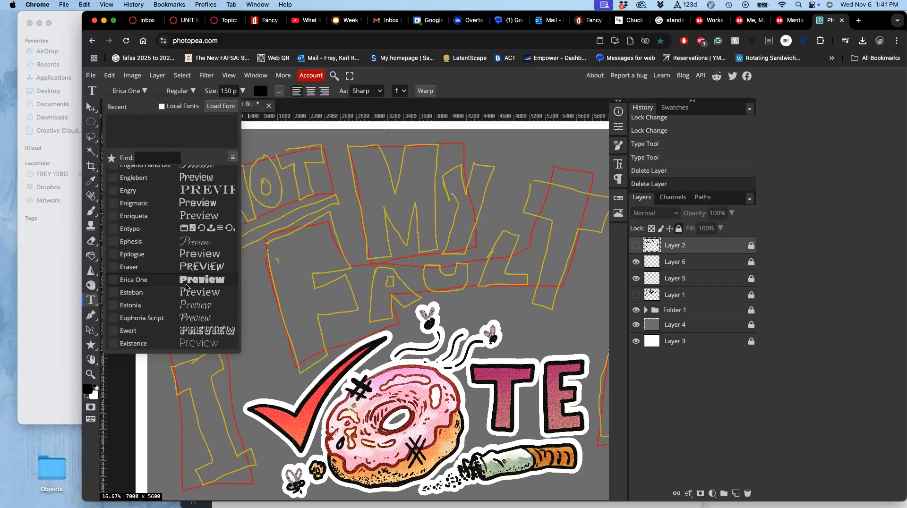
scroll(187, 287, "down", 3)
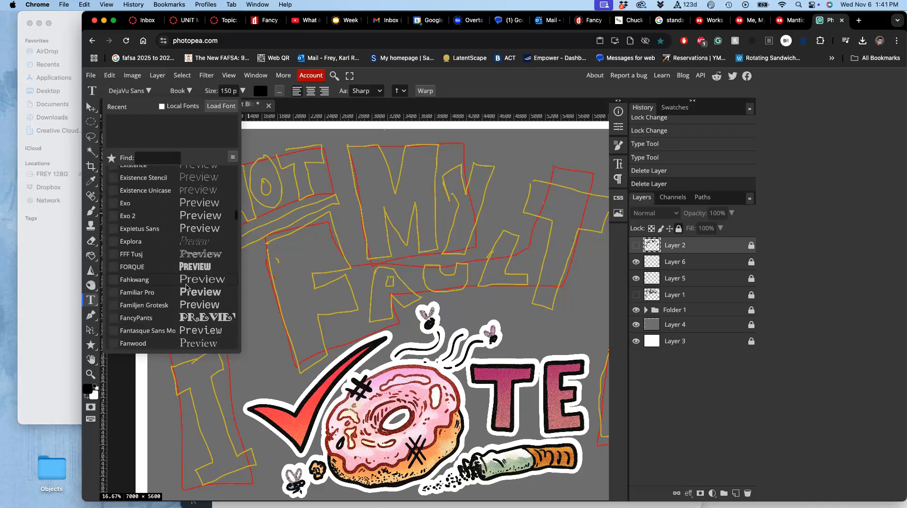
scroll(186, 287, "down", 1)
scroll(187, 287, "down", 2)
scroll(187, 287, "down", 4)
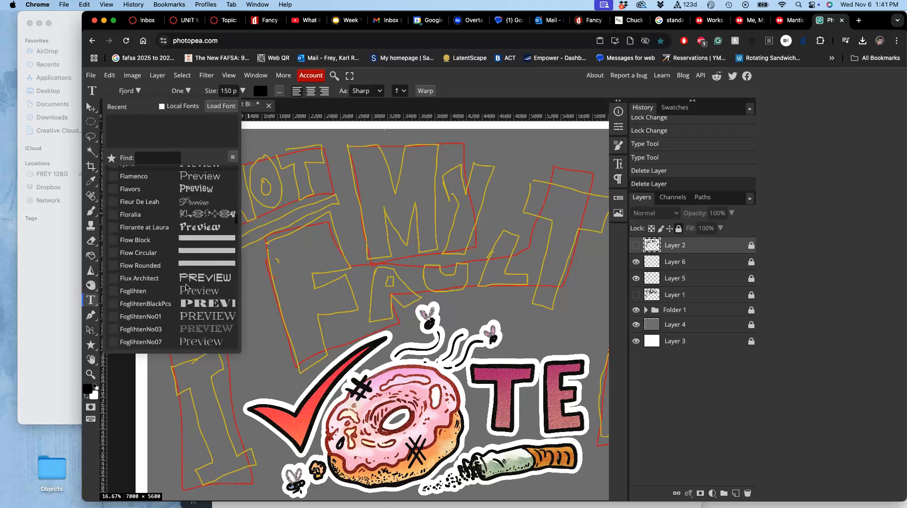
scroll(187, 287, "up", 2)
scroll(187, 287, "down", 2)
scroll(187, 287, "down", 3)
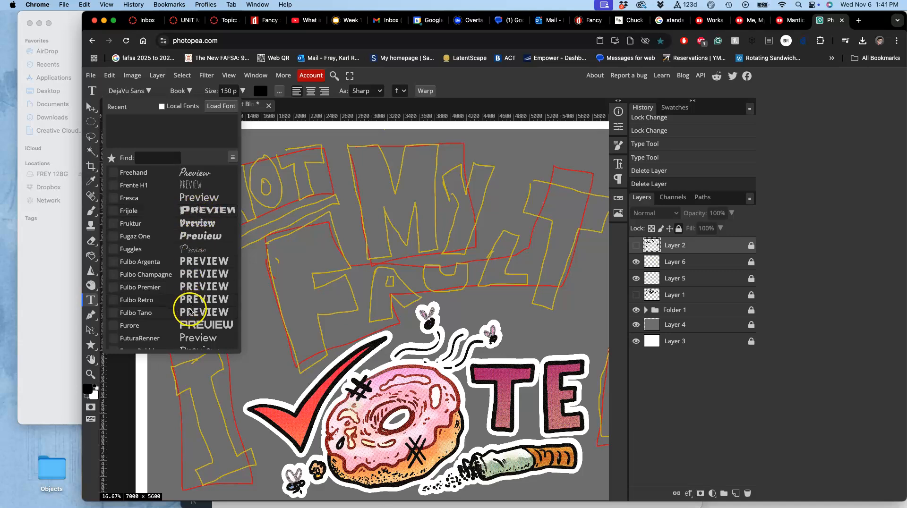
Examine the font previews from the G families through the Kingthings fonts in K
scroll(189, 318, "down", 5)
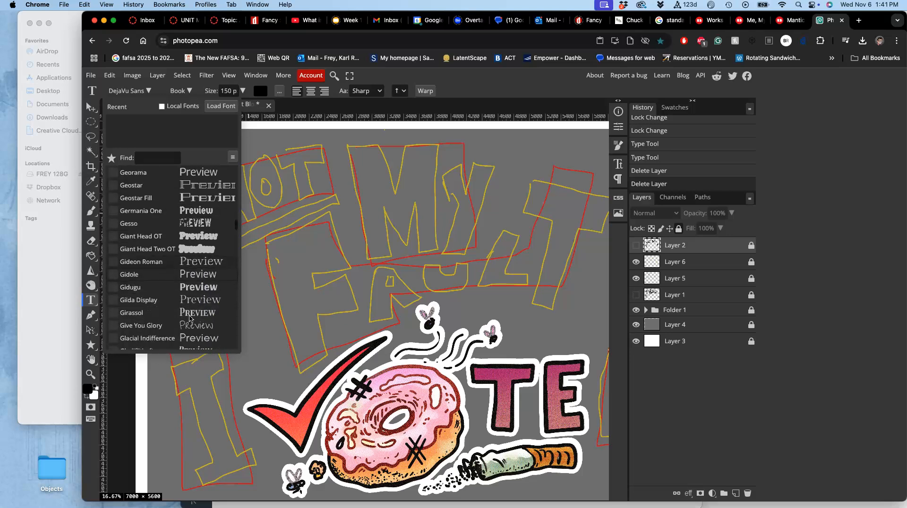
scroll(189, 318, "down", 5)
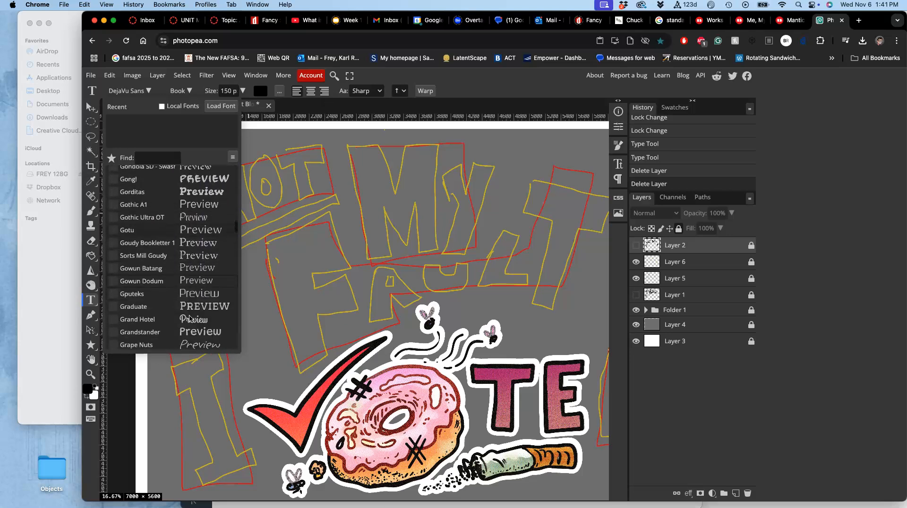
scroll(189, 320, "up", 1)
left_click(190, 320)
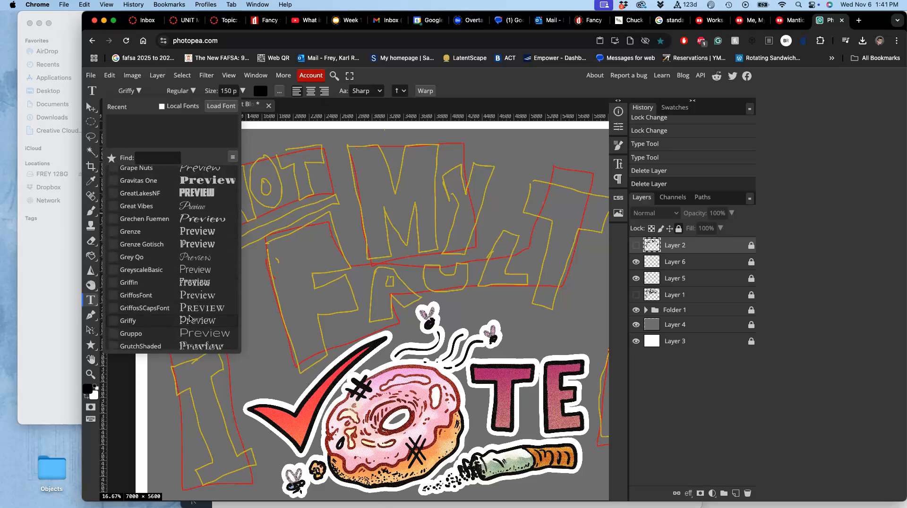
scroll(189, 318, "down", 5)
left_click(190, 319)
scroll(189, 320, "down", 1)
scroll(190, 319, "down", 1)
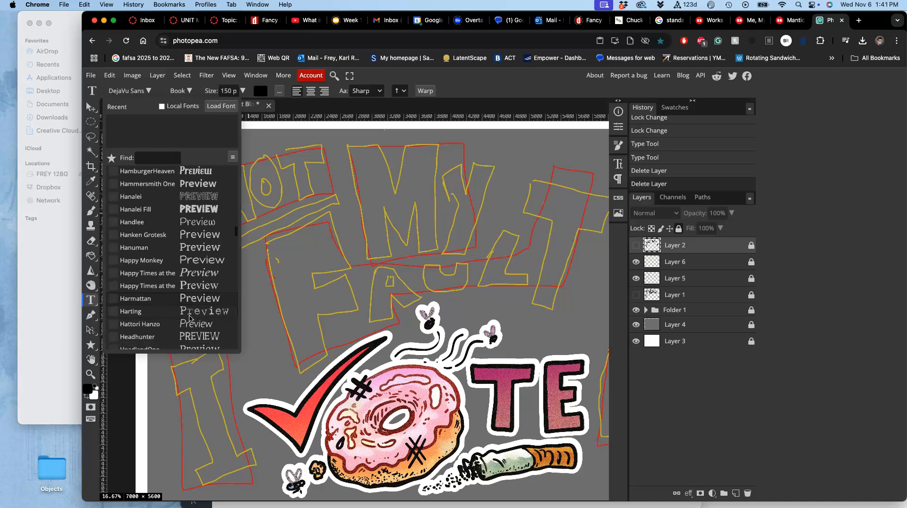
scroll(189, 319, "down", 7)
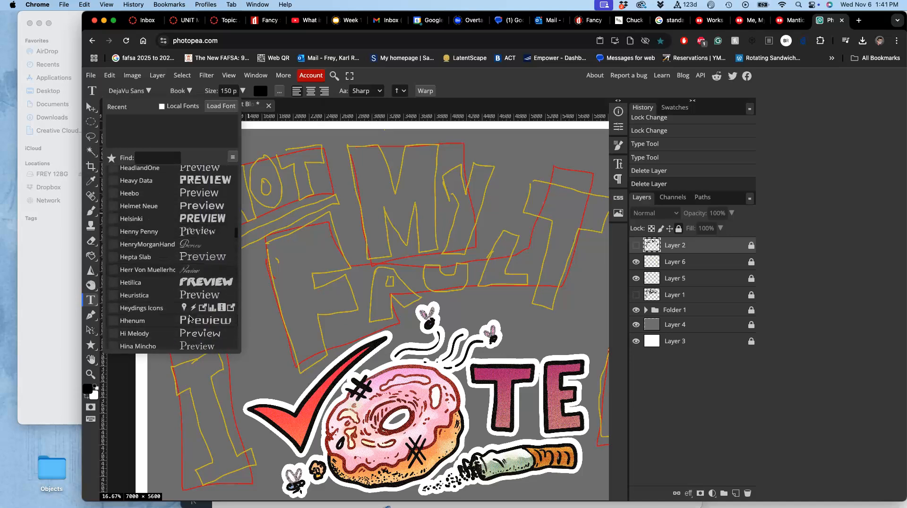
scroll(189, 320, "down", 10)
scroll(189, 319, "down", 5)
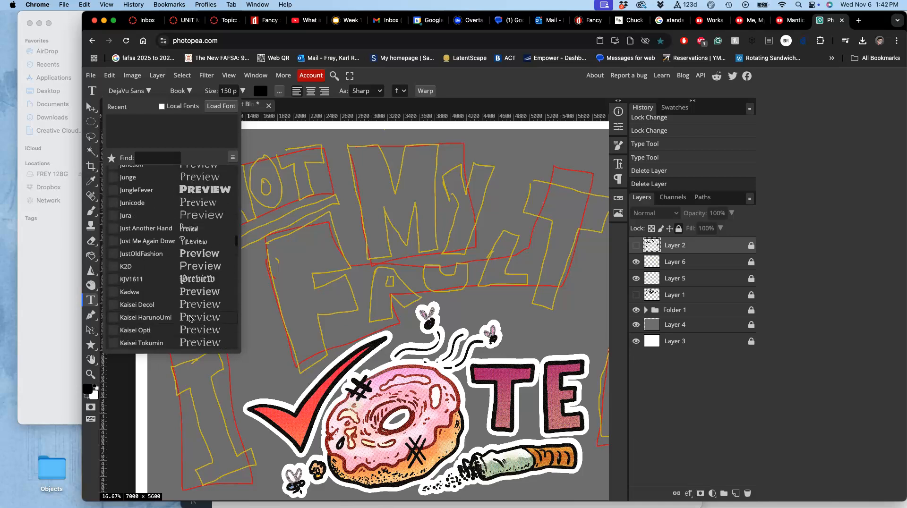
left_click(189, 318)
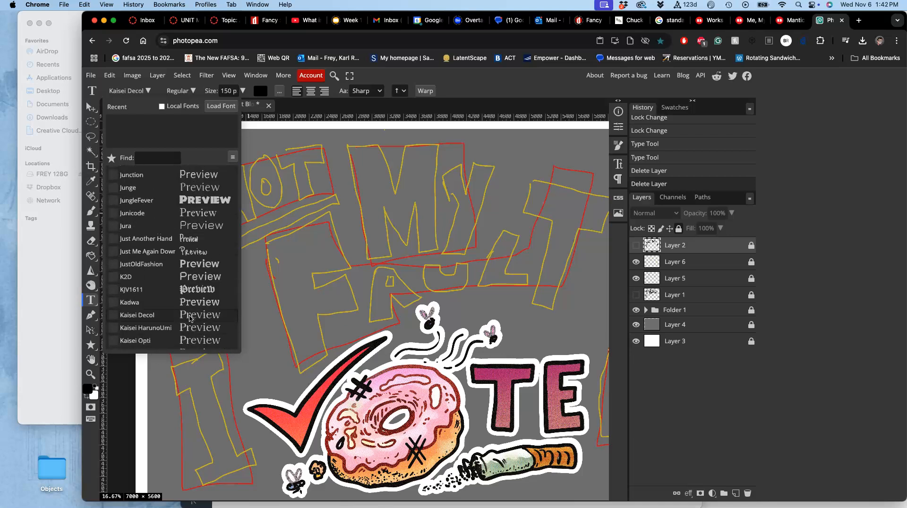
scroll(208, 303, "down", 8)
left_click(201, 307)
scroll(200, 309, "down", 8)
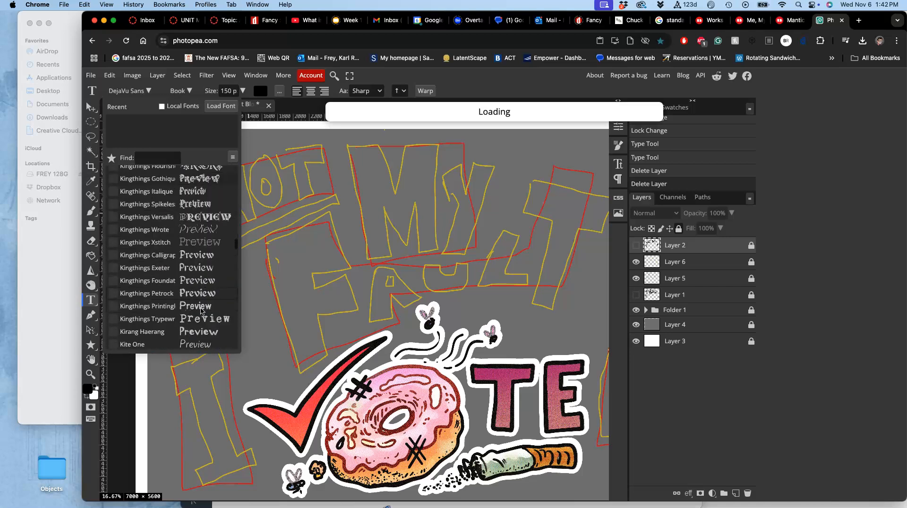
Examine the font previews from the Komika fonts through the L families
left_click(200, 307)
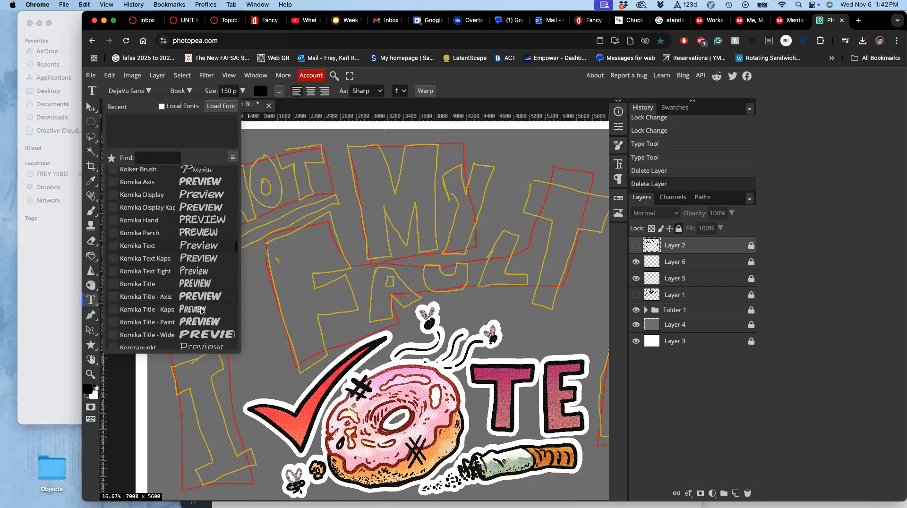
scroll(201, 311, "down", 8)
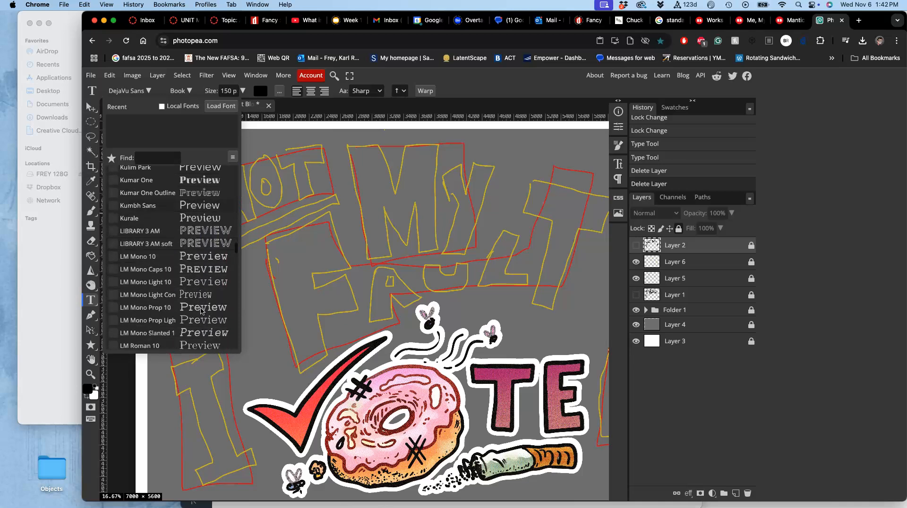
left_click(201, 310)
scroll(201, 310, "down", 1)
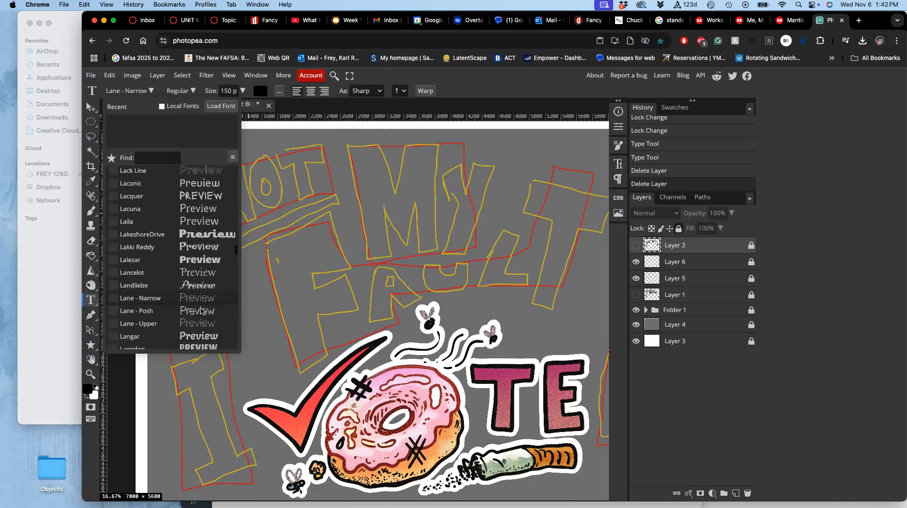
scroll(200, 311, "down", 1)
left_click(201, 309)
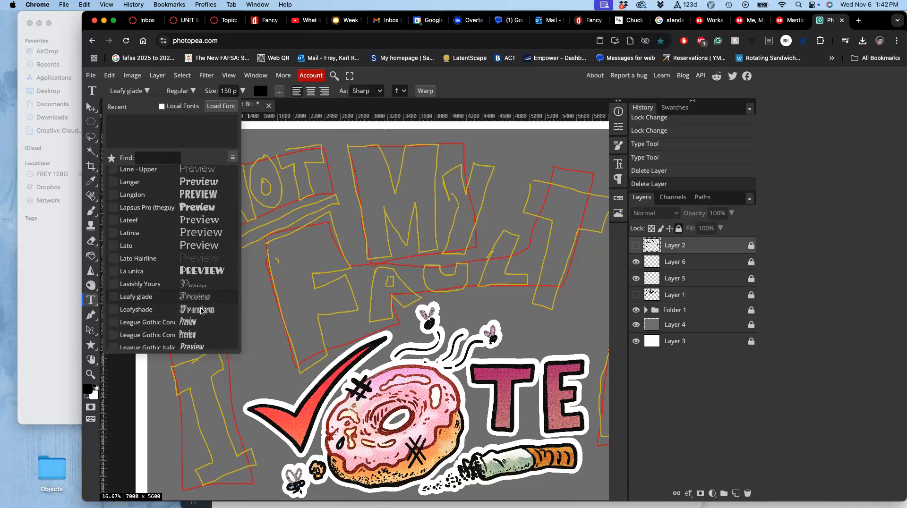
scroll(200, 311, "down", 5)
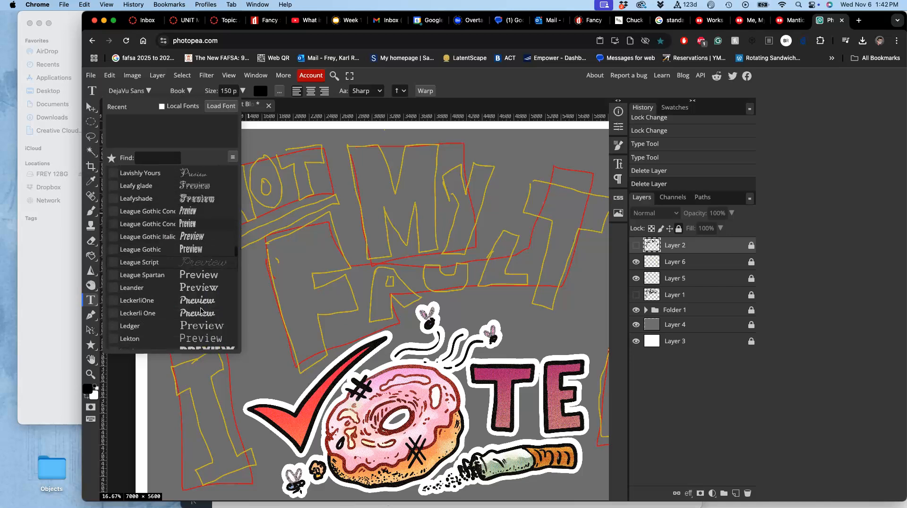
left_click(201, 307)
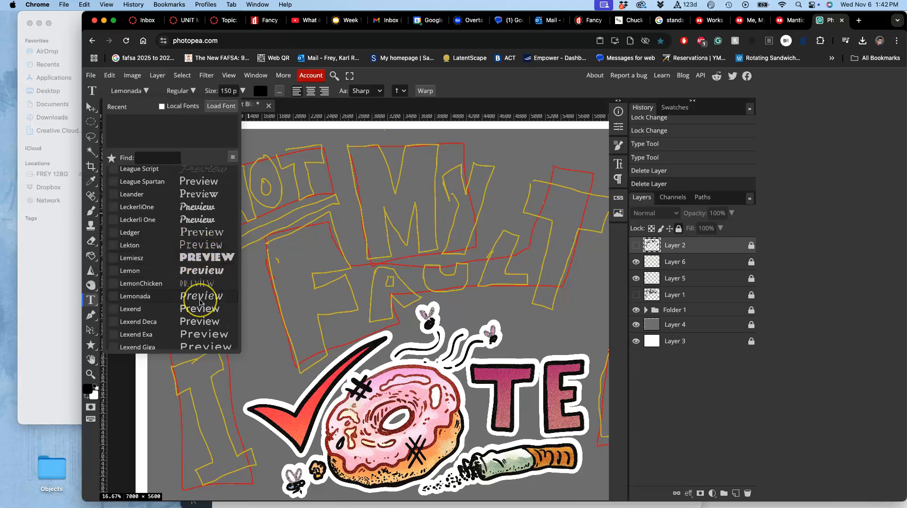
scroll(201, 300, "down", 4)
scroll(201, 302, "down", 10)
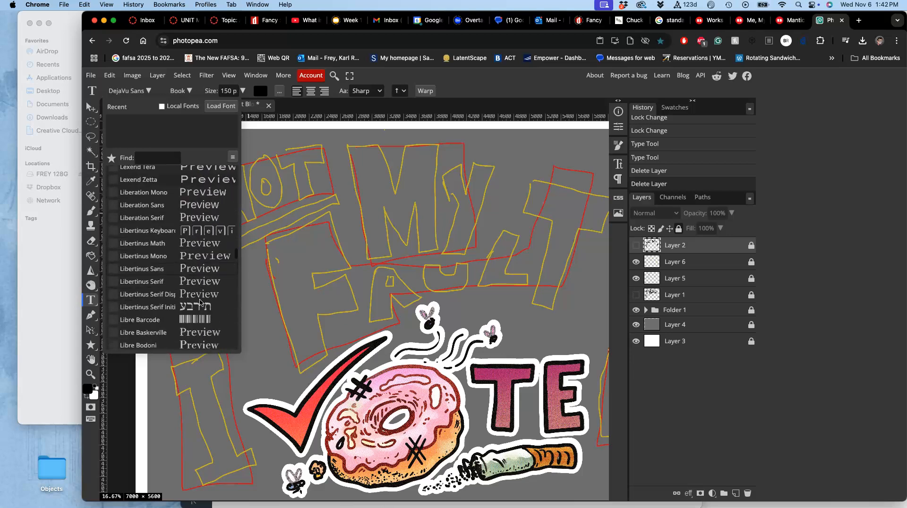
scroll(201, 303, "down", 10)
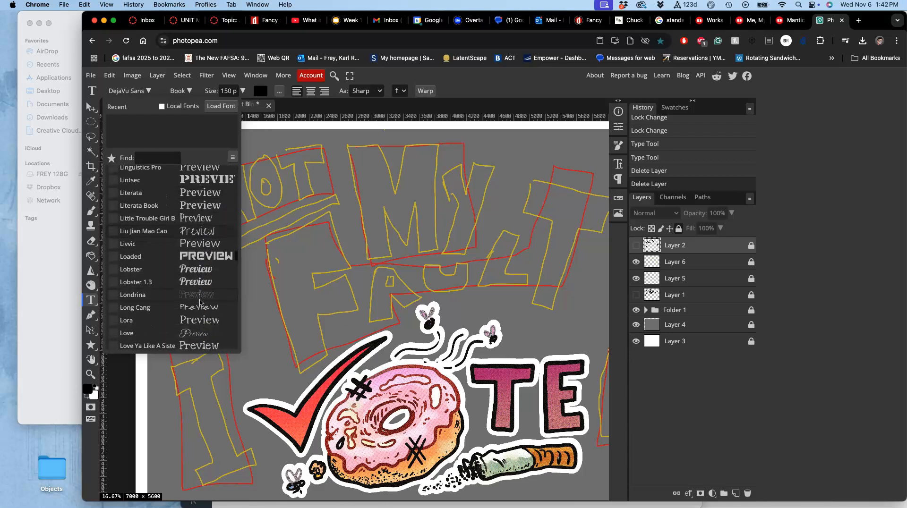
Choose the Luckiest Guy font and add the text "NoT" just below the sketched word NOT
scroll(201, 303, "up", 2)
left_click(190, 208)
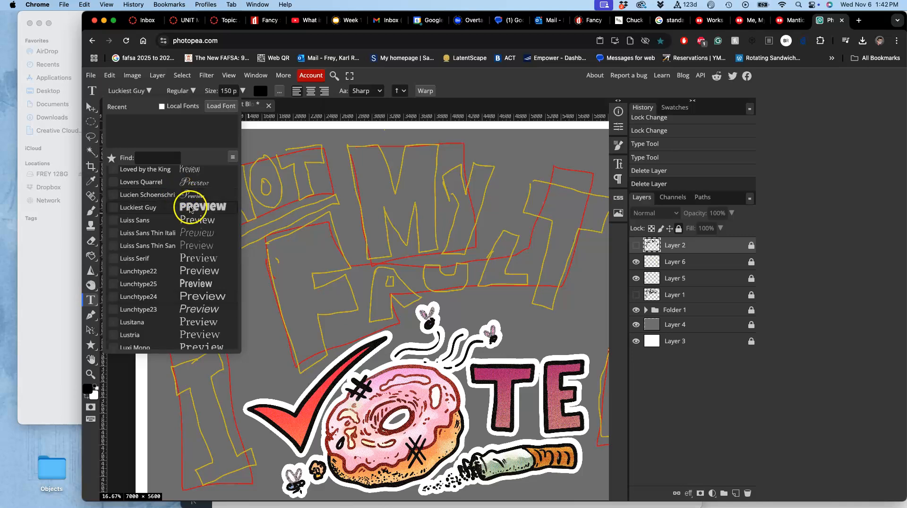
left_click(191, 209)
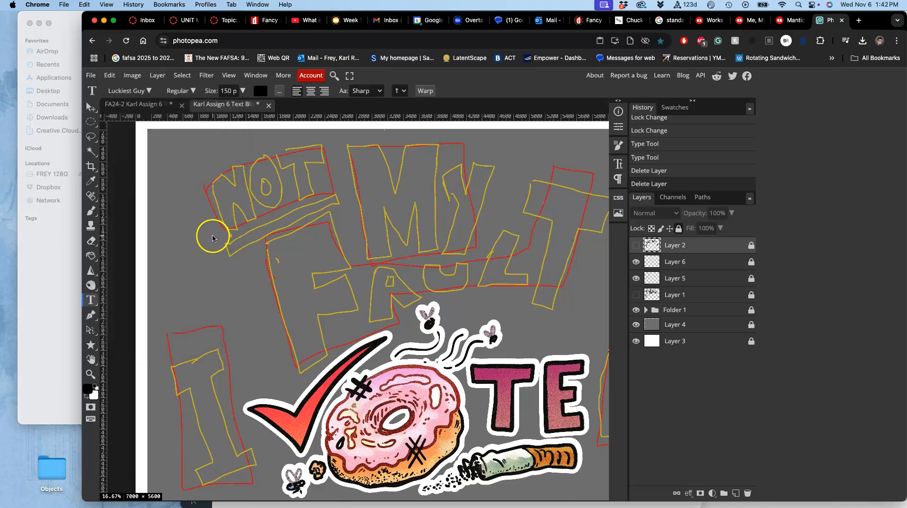
left_click(214, 247)
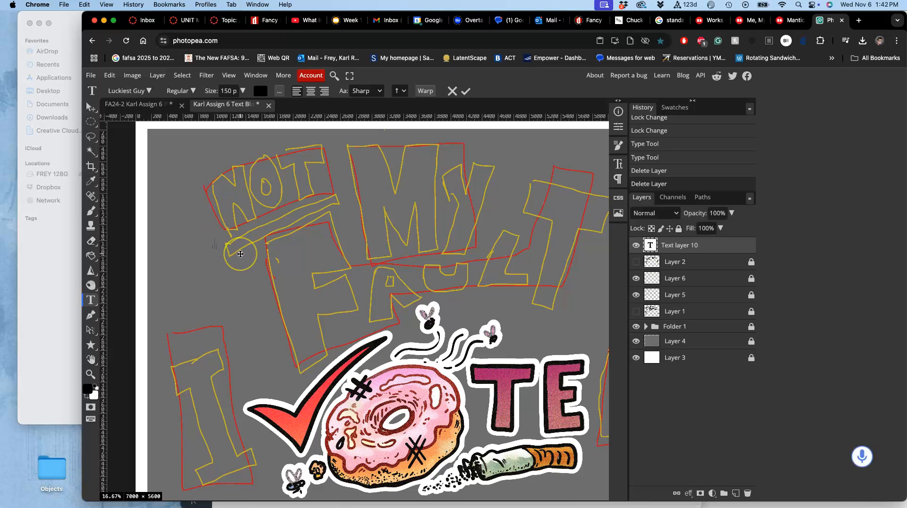
type("NoT")
Enlarge the "NoT" text to about 936 px and position it over the sketched word NOT
scroll(251, 267, "up", 5)
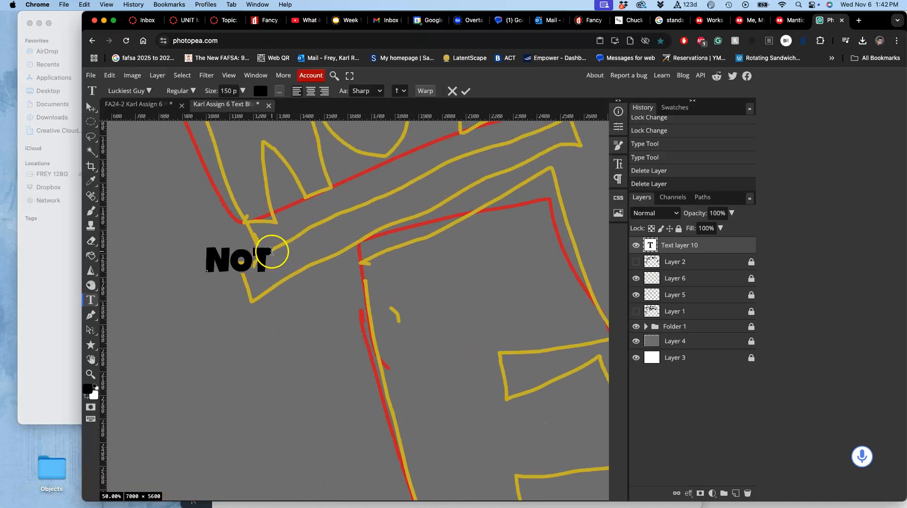
left_click(254, 264)
left_click_drag(271, 251, 356, 220)
left_click_drag(353, 255, 509, 128)
left_click_drag(464, 301, 476, 229)
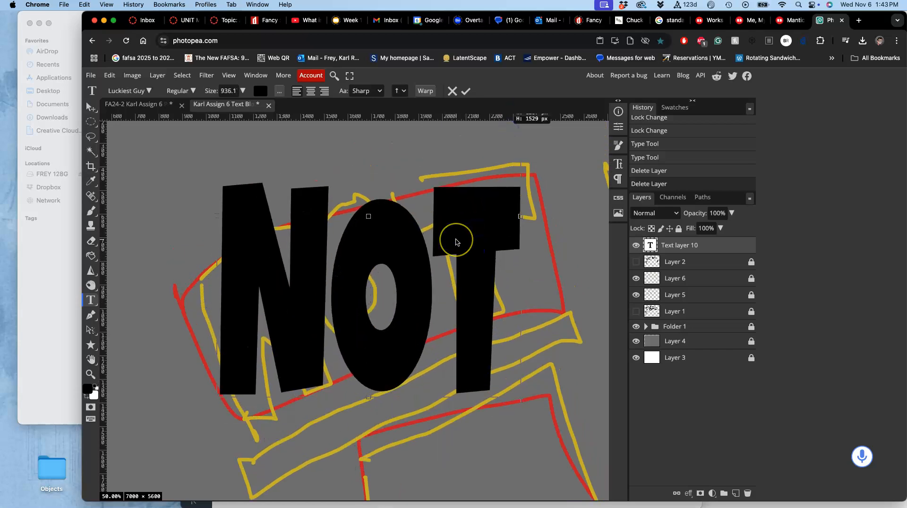
Rotate the NOT text counterclockwise and enlarge it to about 1020 px so it fits over the sketched word
scroll(456, 242, "down", 2)
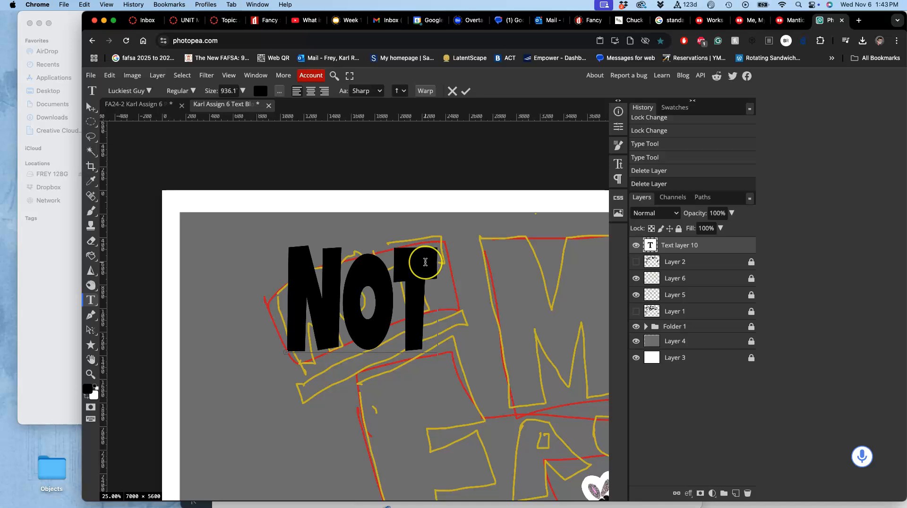
left_click(425, 262)
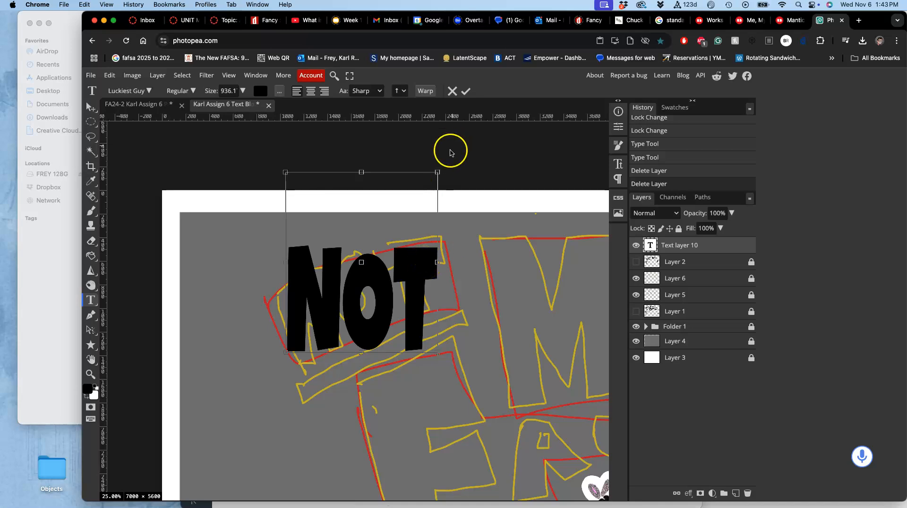
left_click_drag(445, 160, 425, 148)
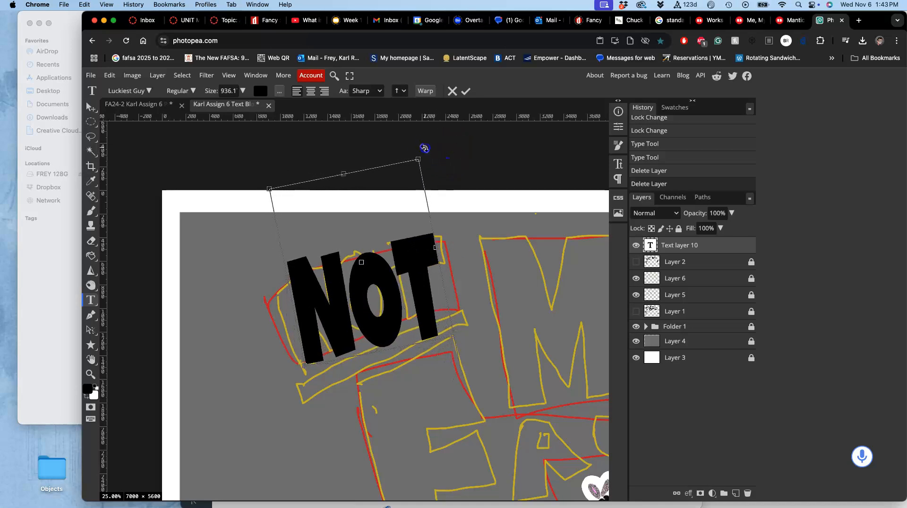
left_click_drag(437, 245, 457, 245)
left_click_drag(307, 290, 295, 297)
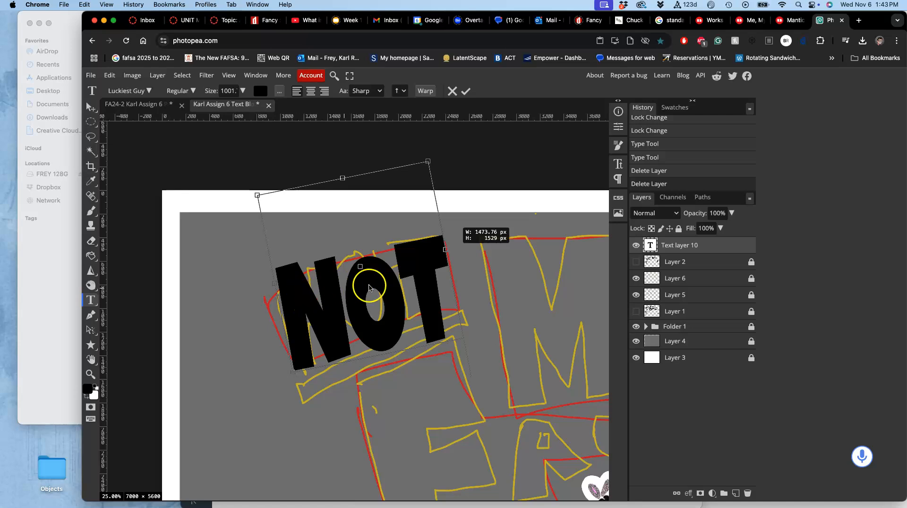
left_click_drag(447, 249, 450, 240)
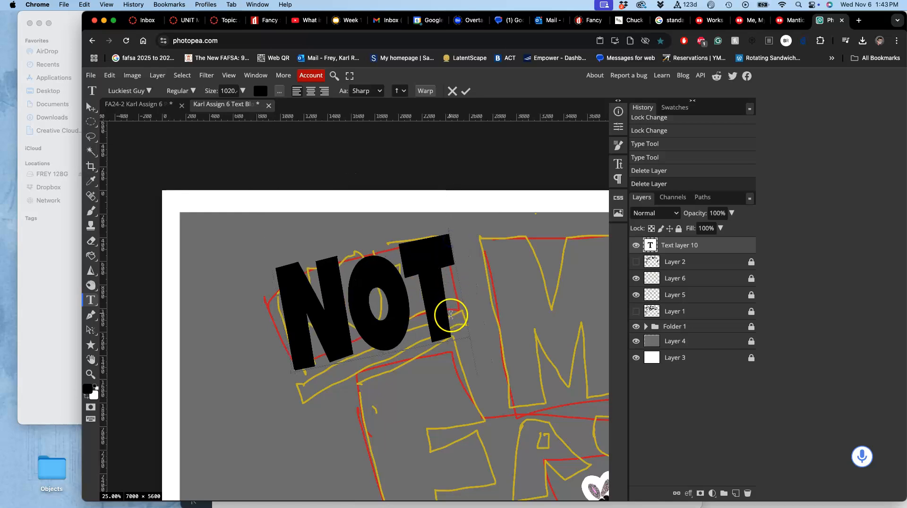
key("super")
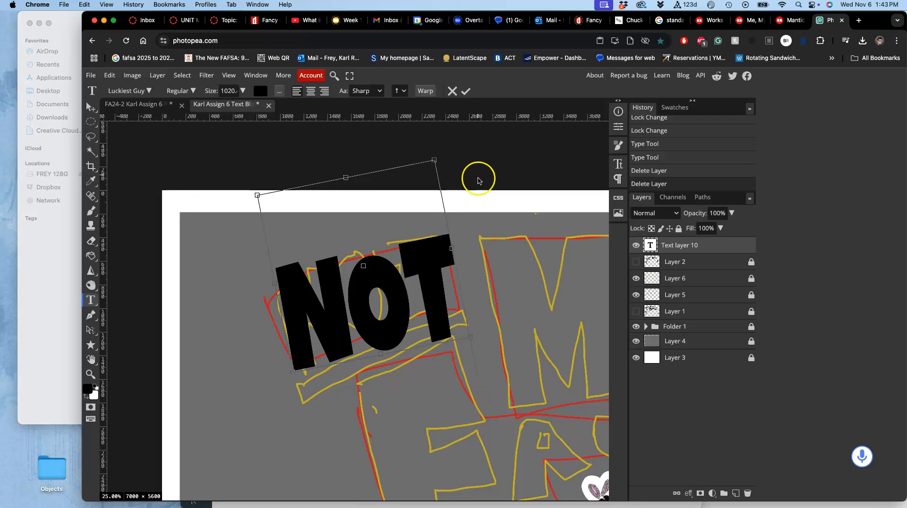
left_click_drag(441, 153, 435, 146)
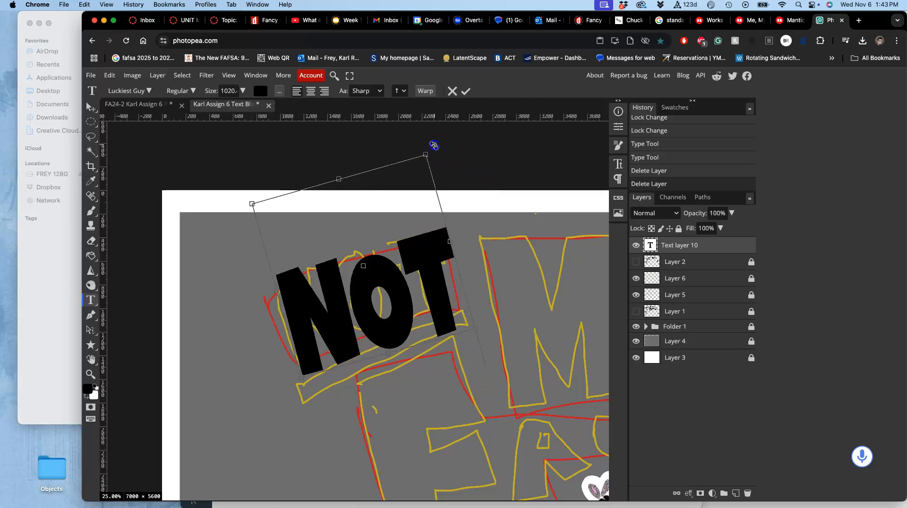
Set the font size of the letter T in the NOT text to 1000 px
left_click_drag(425, 249, 371, 253)
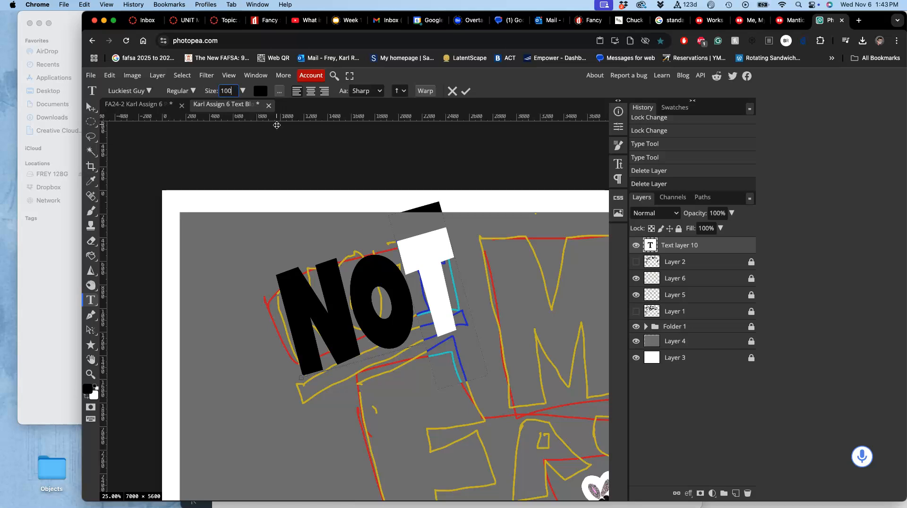
key("Return")
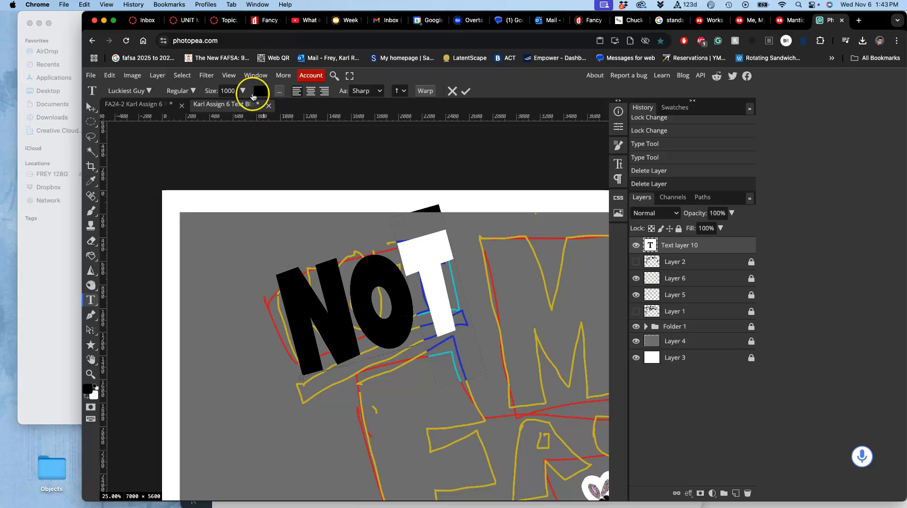
left_click(411, 271)
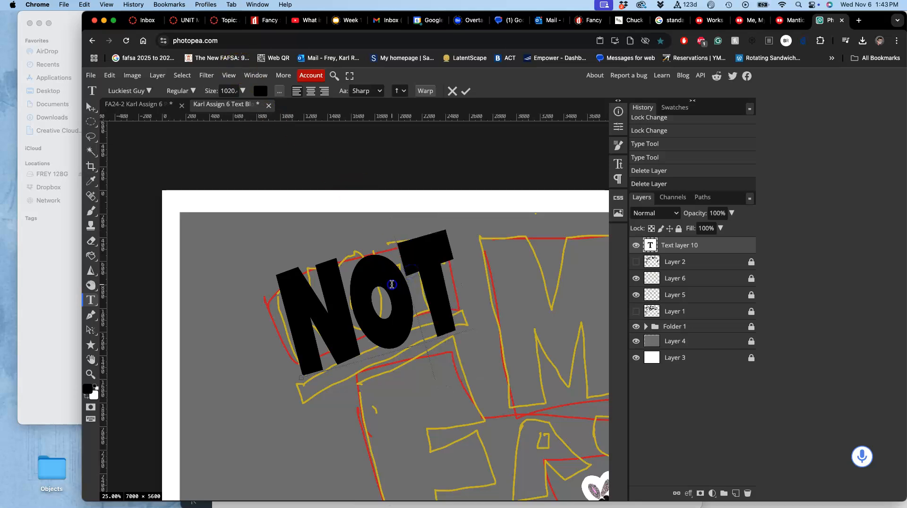
Insert a space between the O and T of the NOT text and shrink that space to 32.49 px
double_click(650, 245)
left_click(409, 281)
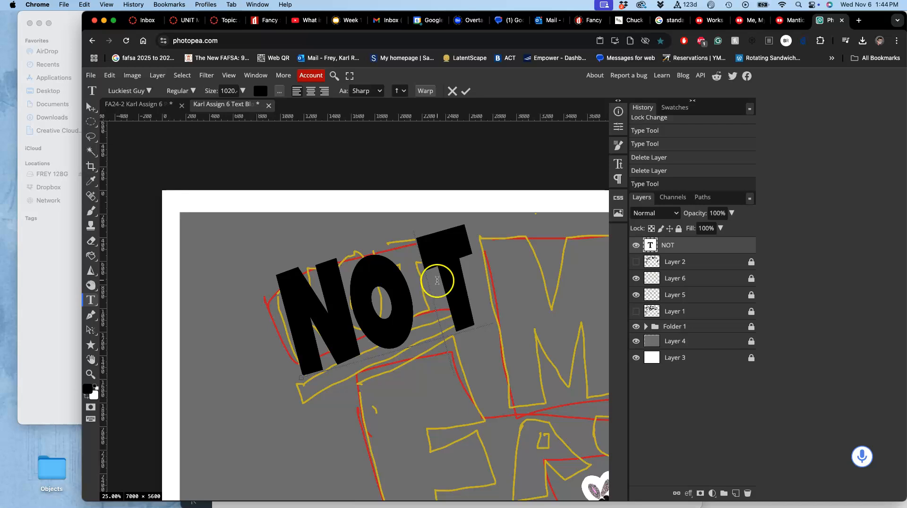
left_click_drag(437, 281, 410, 286)
left_click(235, 91)
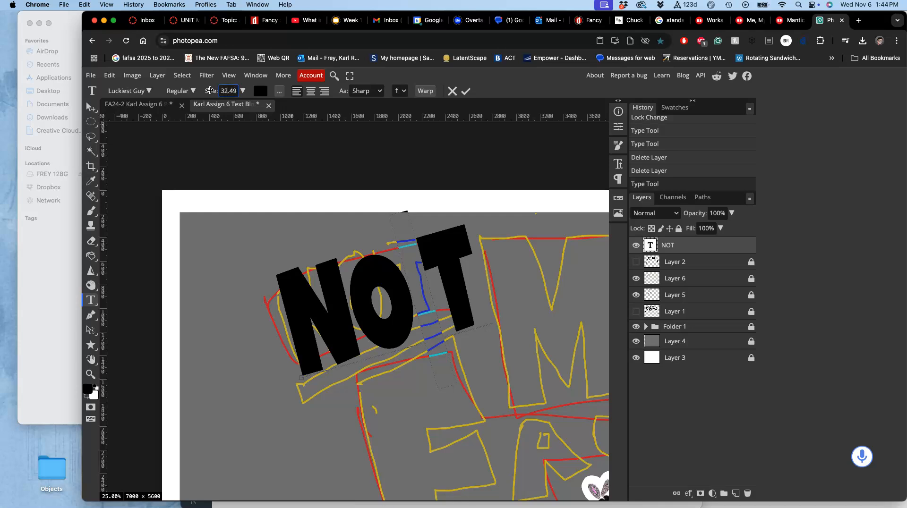
left_click(302, 173)
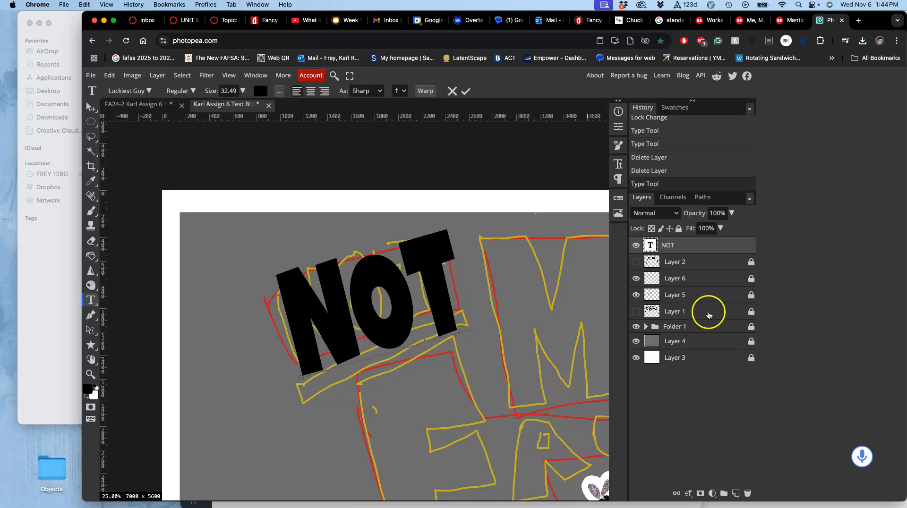
left_click(636, 247)
left_click(637, 246)
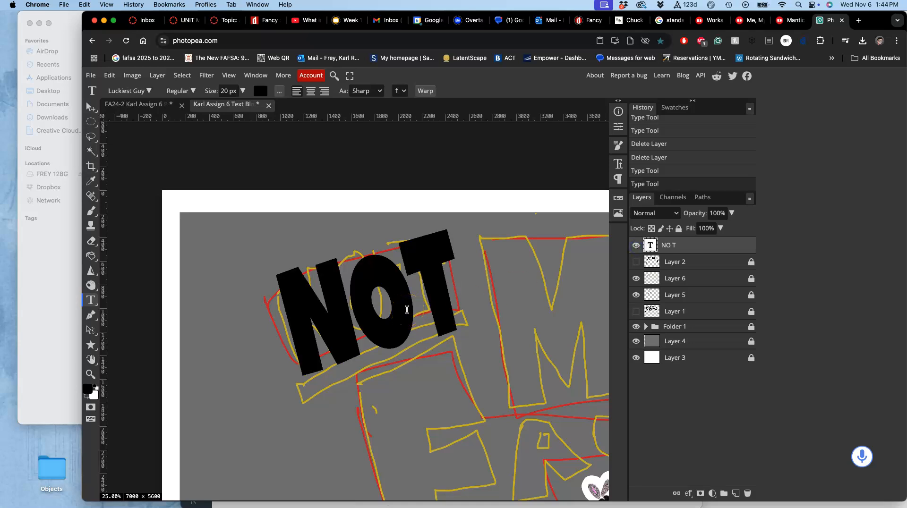
Scale the NOT text with Free Transform to about 97% width and 93% height
key("ctrl+t")
right_click(397, 289)
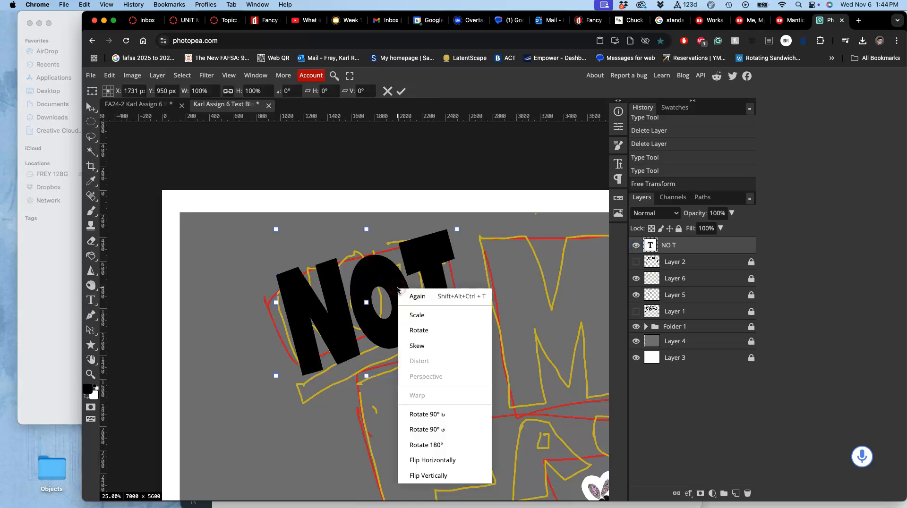
left_click(428, 346)
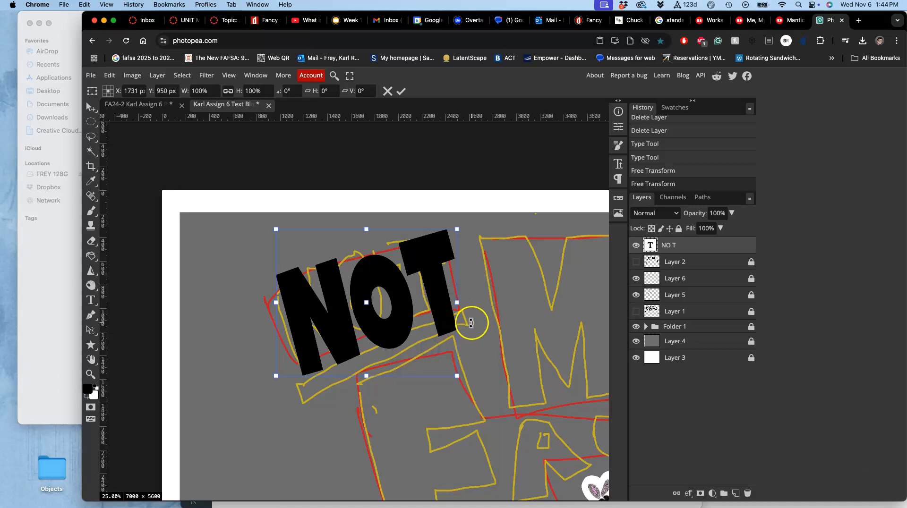
mouse_move(457, 378)
left_mouse_down()
mouse_move(436, 369)
mouse_move(452, 366)
left_mouse_up()
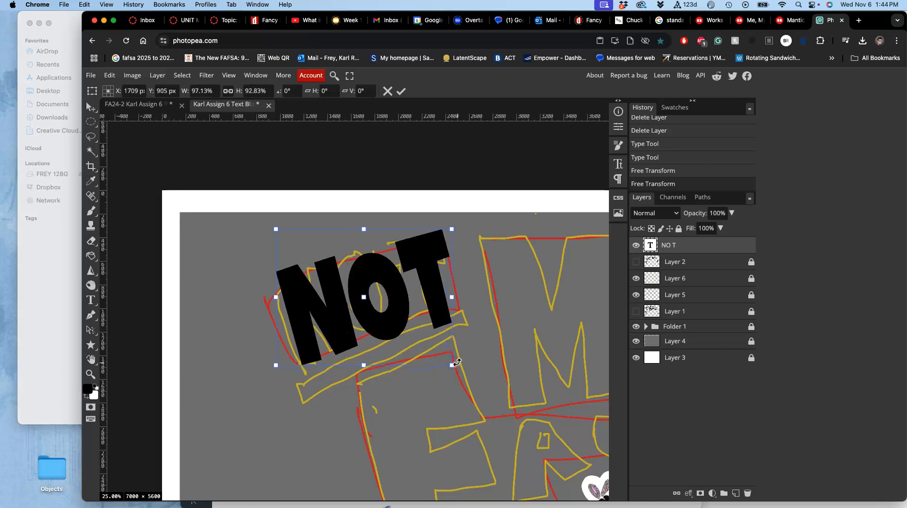
Skew the NOT text slightly by about 0.8° and nudge it over the sketched word
right_click(429, 303)
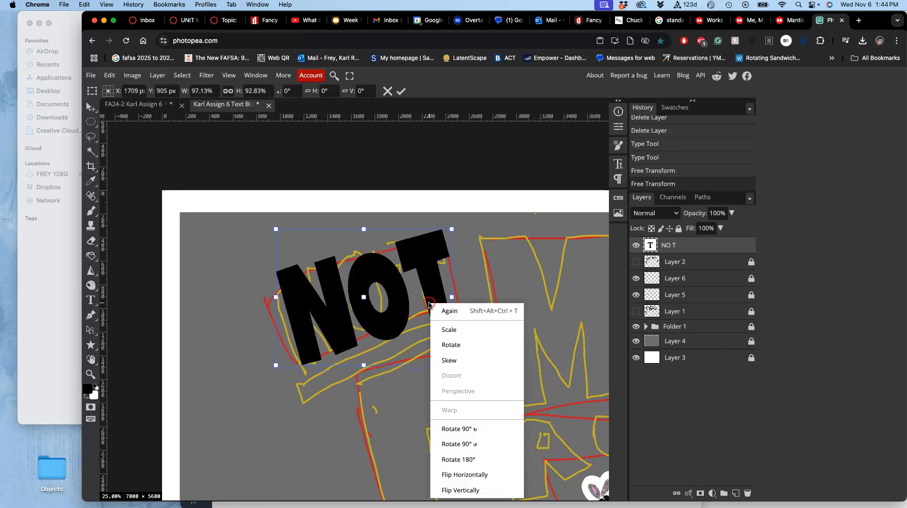
left_click(450, 360)
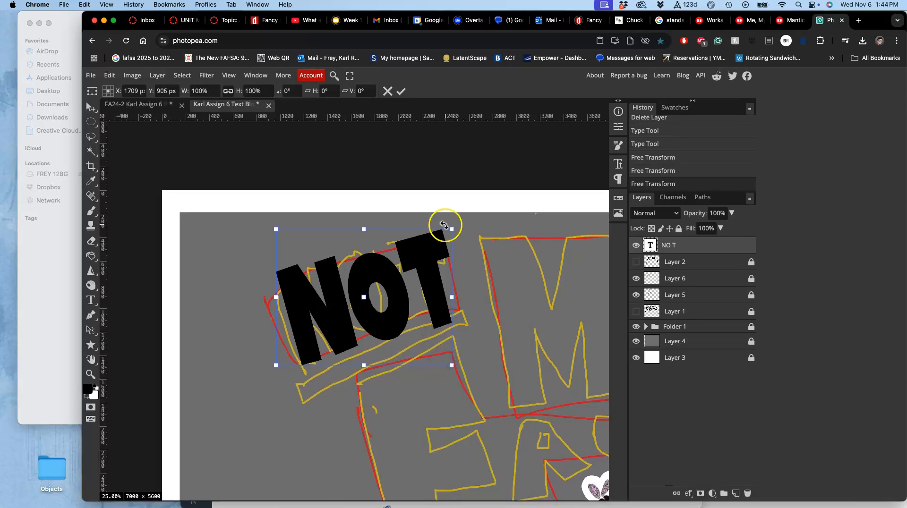
left_click_drag(450, 232, 432, 300)
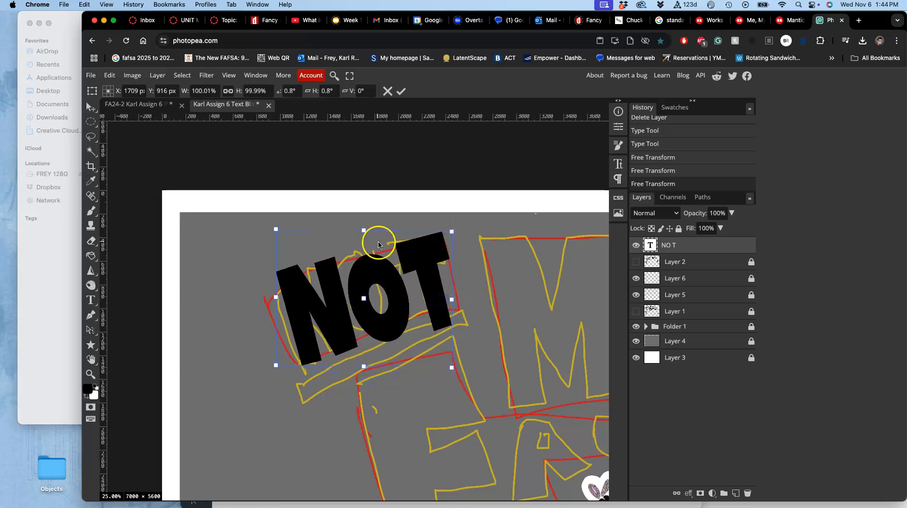
mouse_move(364, 239)
left_mouse_down()
mouse_move(375, 236)
mouse_move(366, 238)
left_mouse_up()
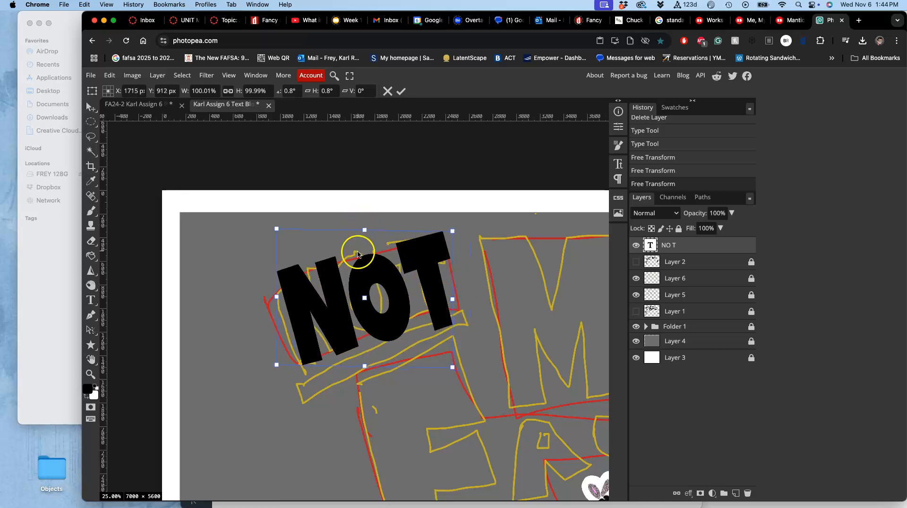
Skew the NOT text horizontally by about -6.6°, reposition it over the sketch and apply the transform
right_click(358, 255)
left_click(377, 307)
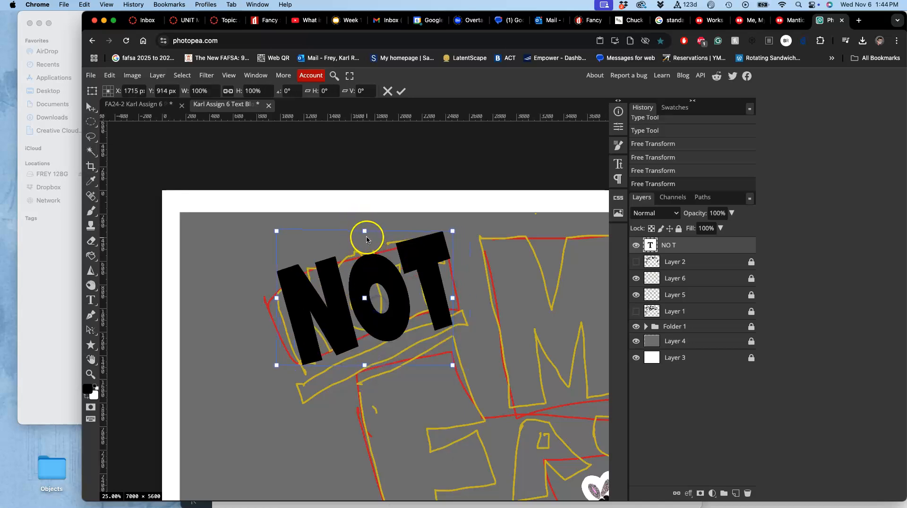
mouse_move(364, 232)
left_mouse_down()
mouse_move(330, 249)
mouse_move(394, 240)
mouse_move(379, 240)
left_mouse_up()
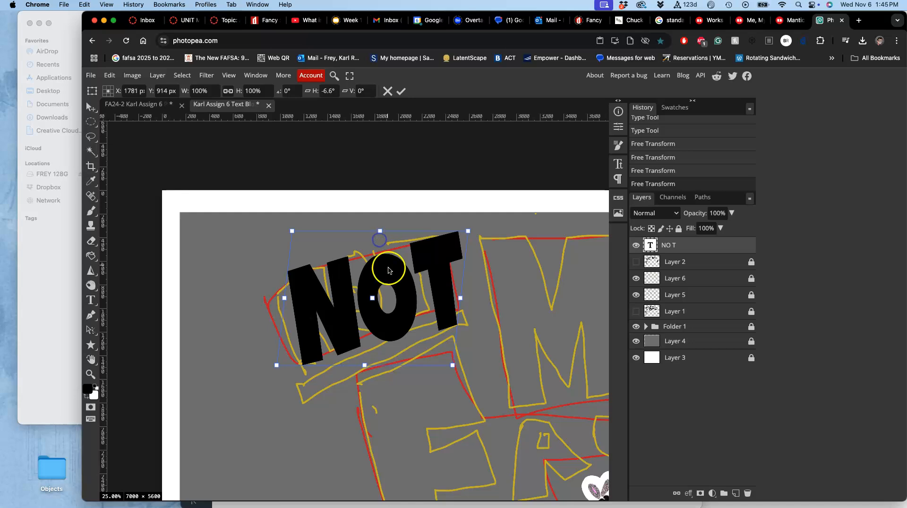
left_click_drag(400, 277, 393, 273)
left_click_drag(449, 299, 449, 299)
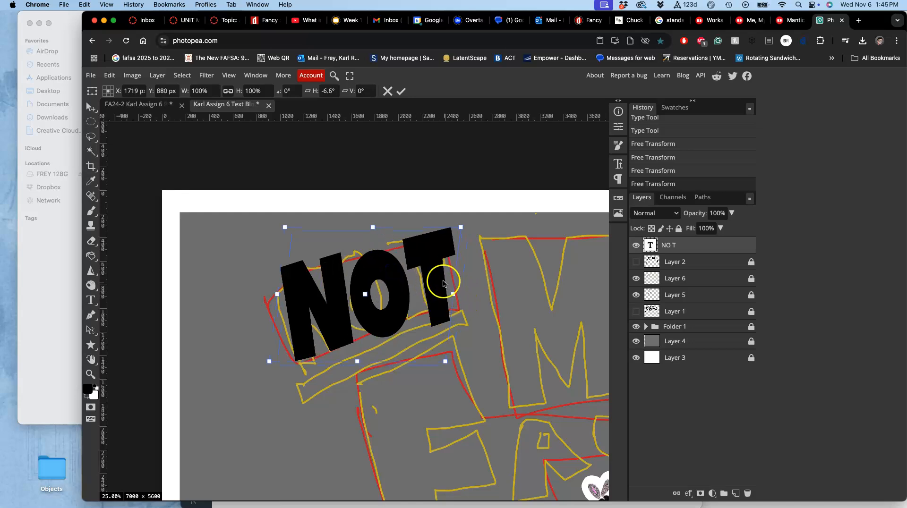
key("super+minus")
key("super+minus")
key("super+minus")
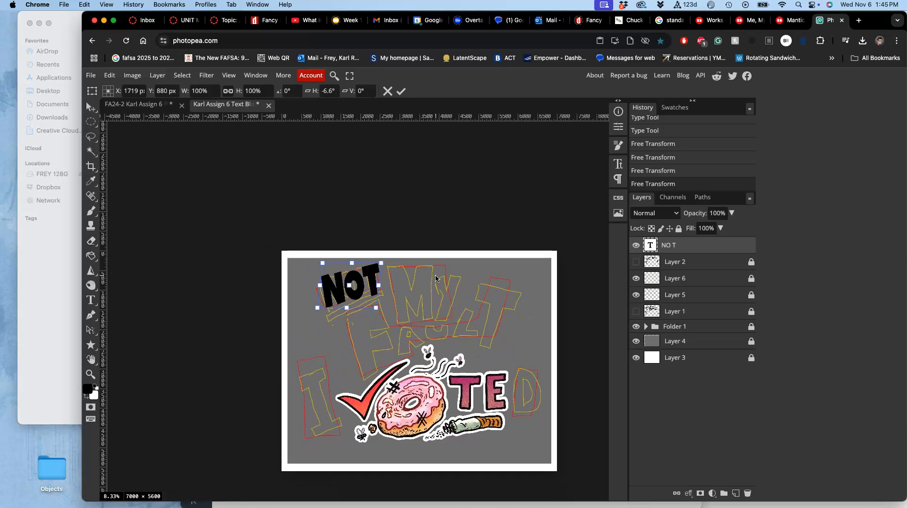
key("Return")
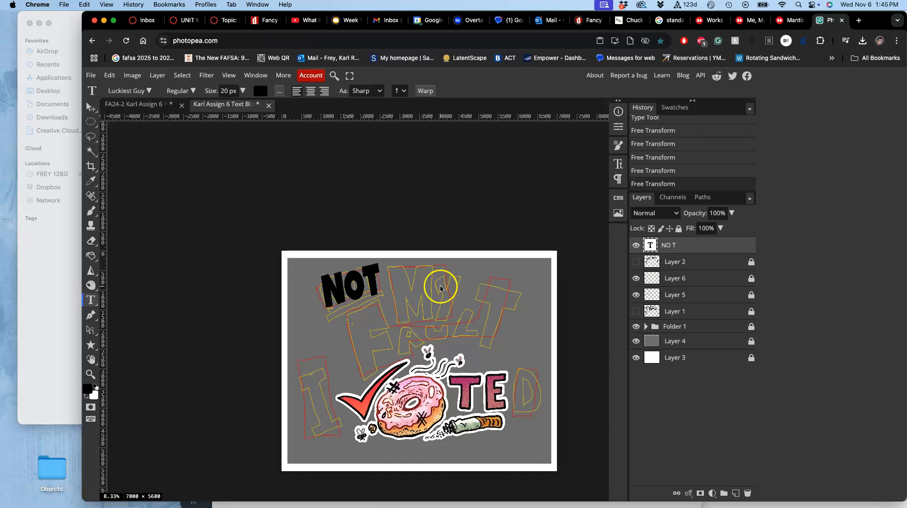
Rotate the NOT text a further -5° with Free Transform to follow the sketched slant
scroll(389, 298, "down", 1)
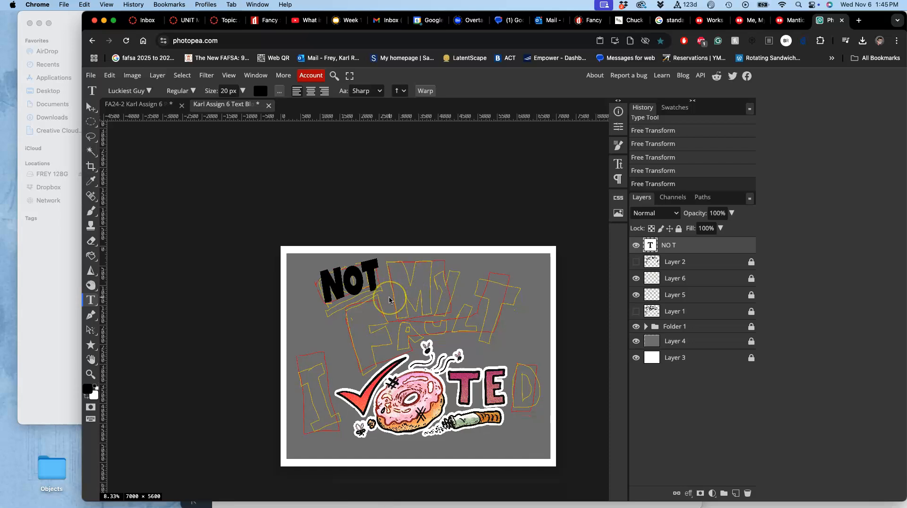
key("super+equal")
key("super+equal")
key("super+equal")
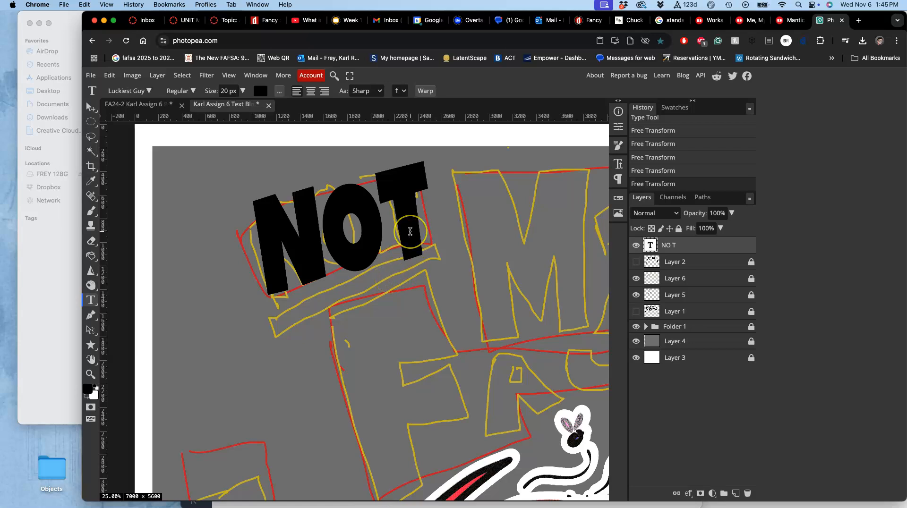
key("alt+super+t")
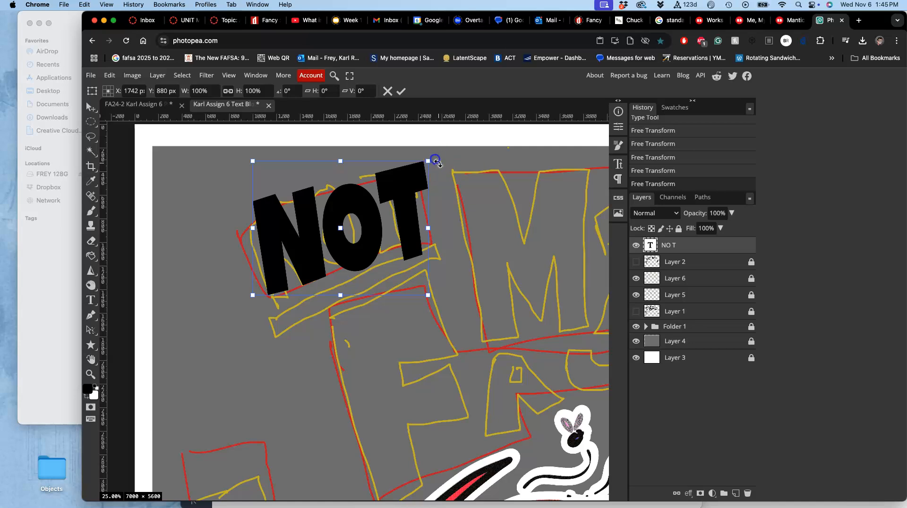
left_click_drag(436, 159, 431, 156)
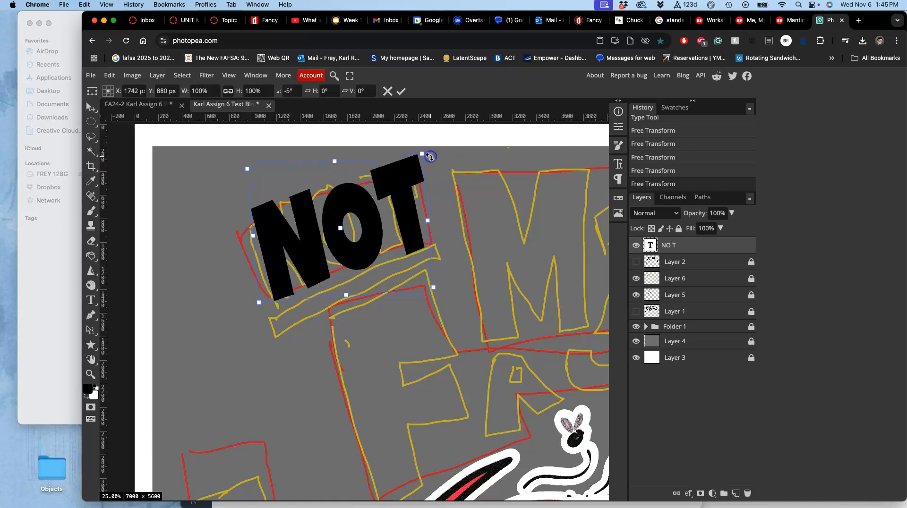
key("Return")
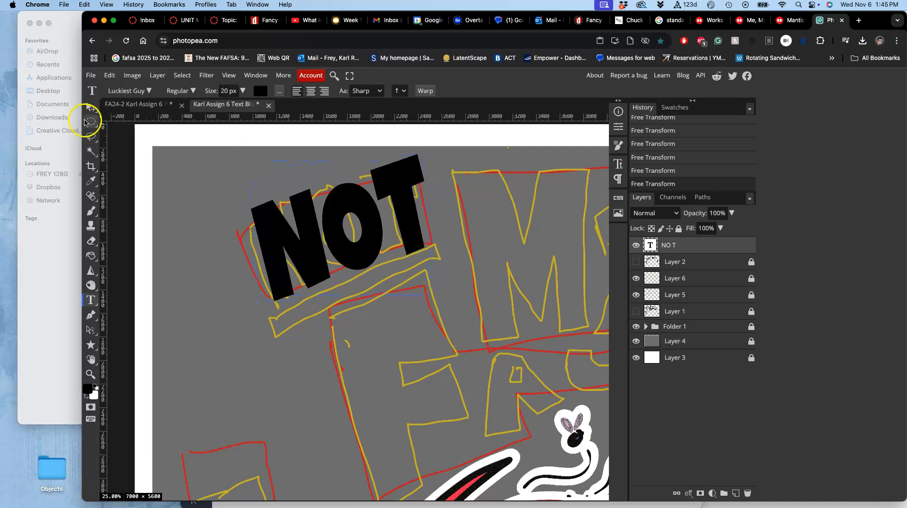
left_click(91, 140)
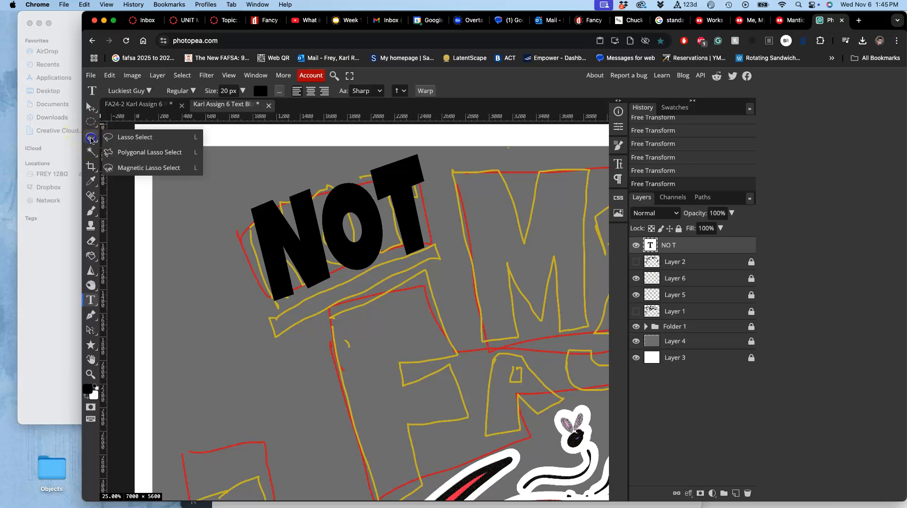
left_click(118, 138)
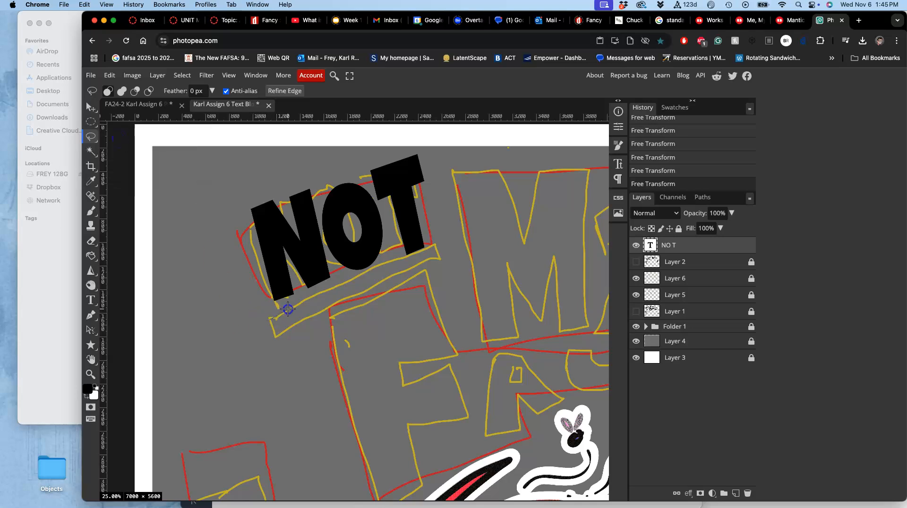
left_click_drag(340, 285, 340, 286)
key("super+z")
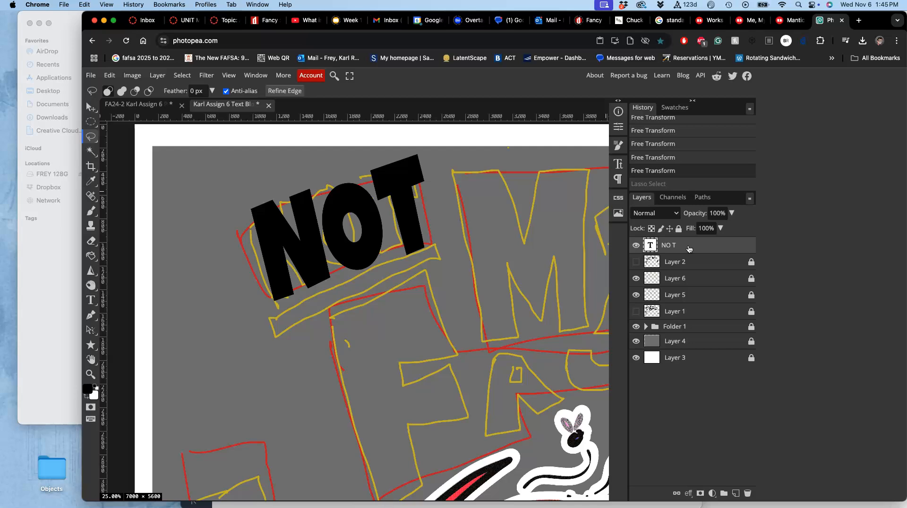
Duplicate the NO T text layer
key("super+j")
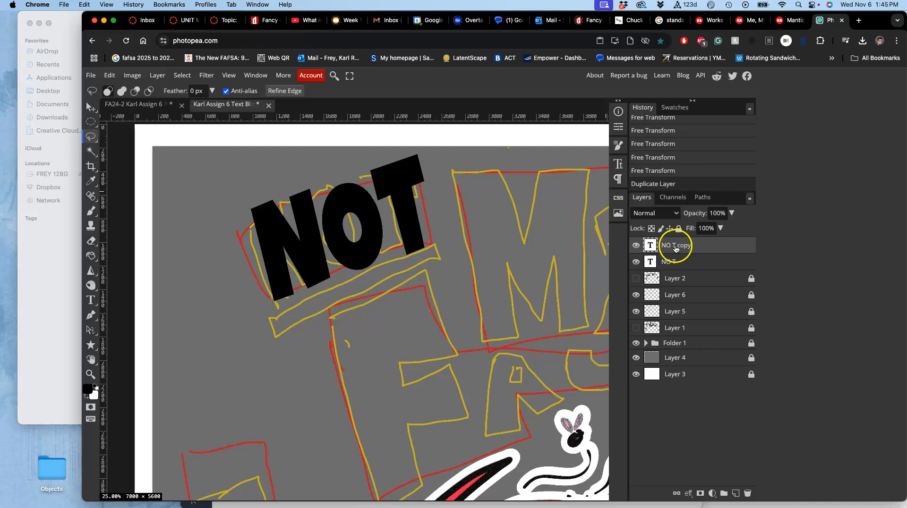
Replace the duplicated NOT text with a capital I and move it below the start of the word NOT
double_click(651, 245)
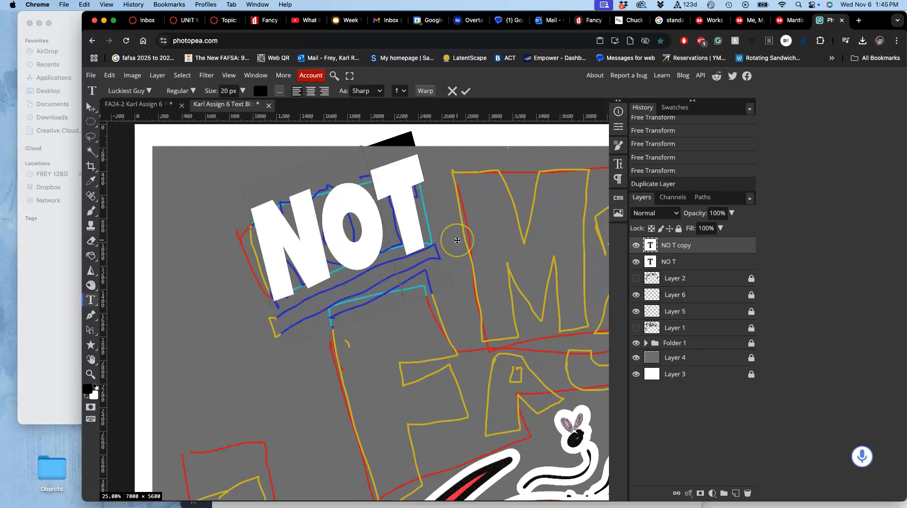
left_click(457, 240)
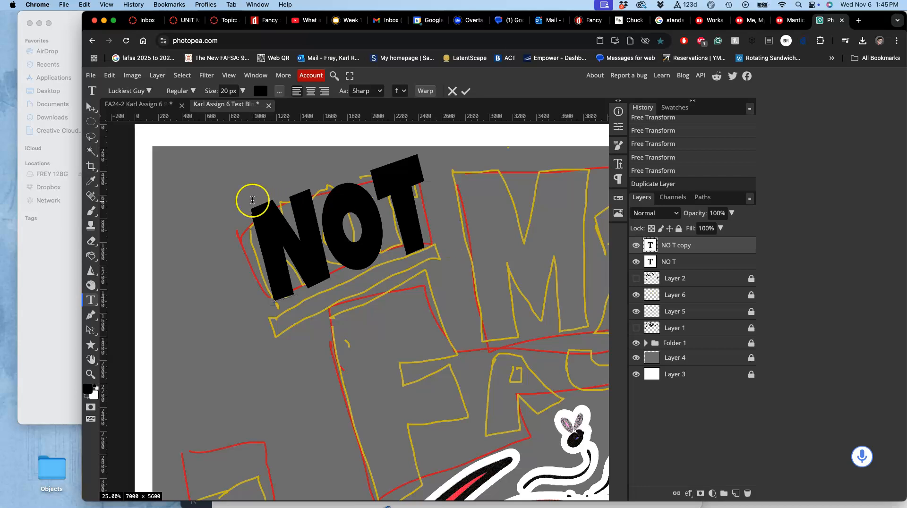
left_click(90, 107)
left_click_drag(272, 241, 231, 327)
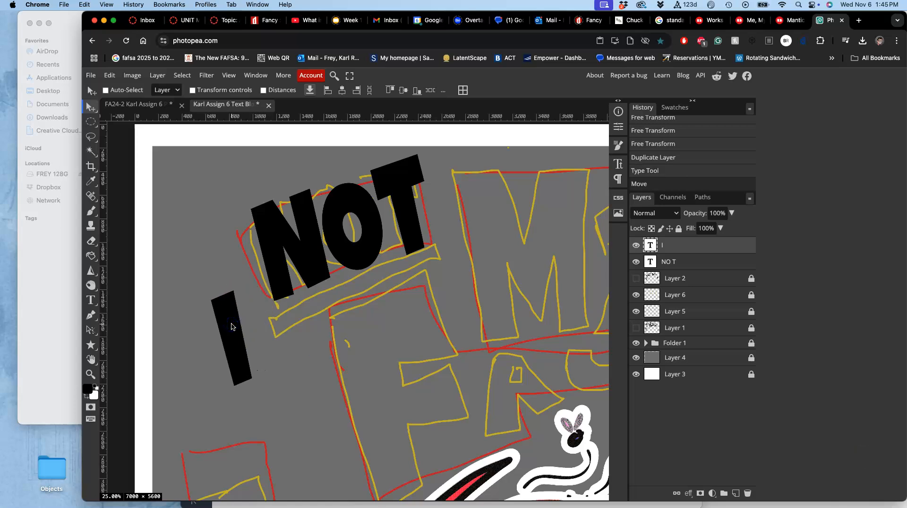
Free Transform the I into a bar, rotated about -94° and scaled to about 136% width and 264% height
key("ctrl+t")
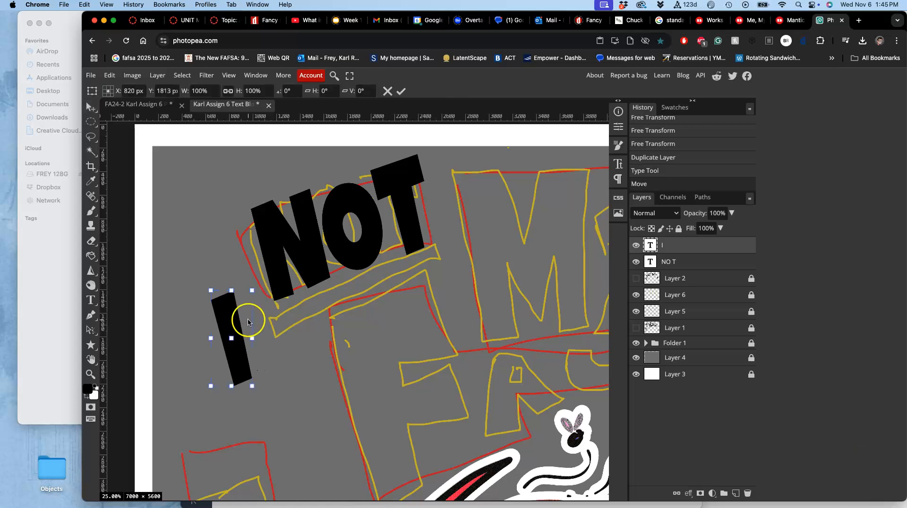
left_click_drag(264, 288, 210, 321)
left_click_drag(280, 340, 433, 280)
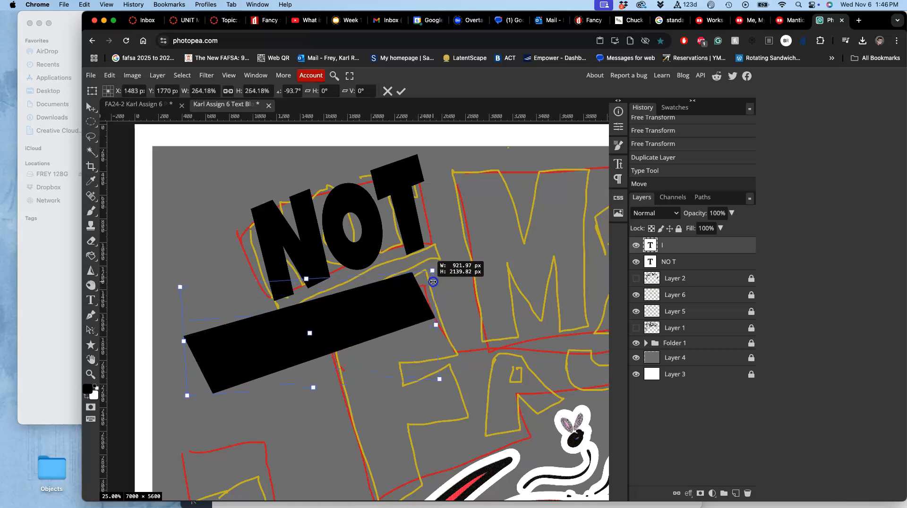
left_click_drag(316, 380, 309, 335)
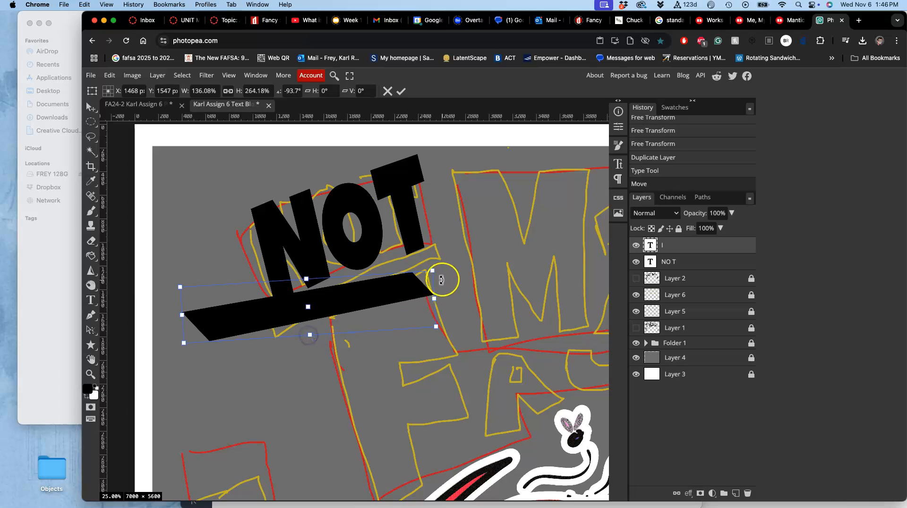
Tilt the bar to about -106.5°, scale it to about 116% by 214%, and place it along the sketched underline beneath NOT
left_click_drag(441, 265, 421, 247)
left_click_drag(380, 270, 430, 266)
left_click_drag(472, 237, 413, 271)
right_click(413, 270)
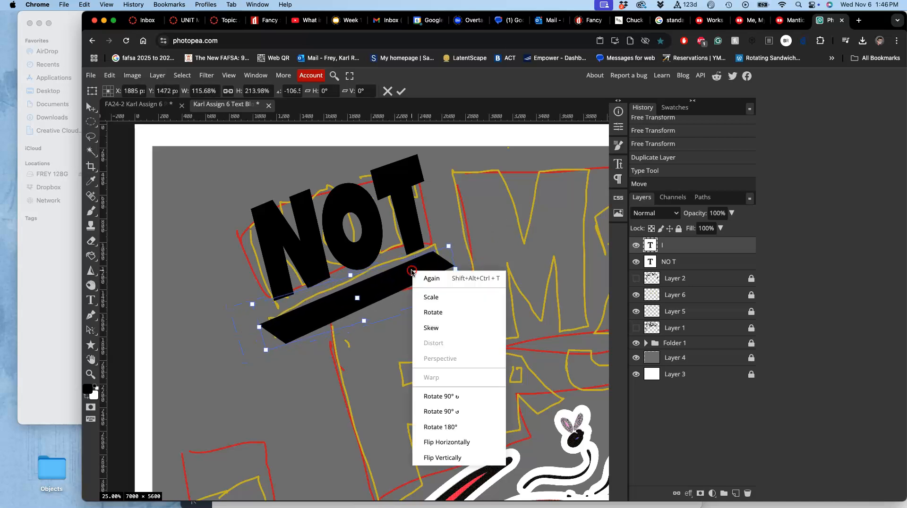
left_click(431, 327)
left_click_drag(315, 257, 322, 256)
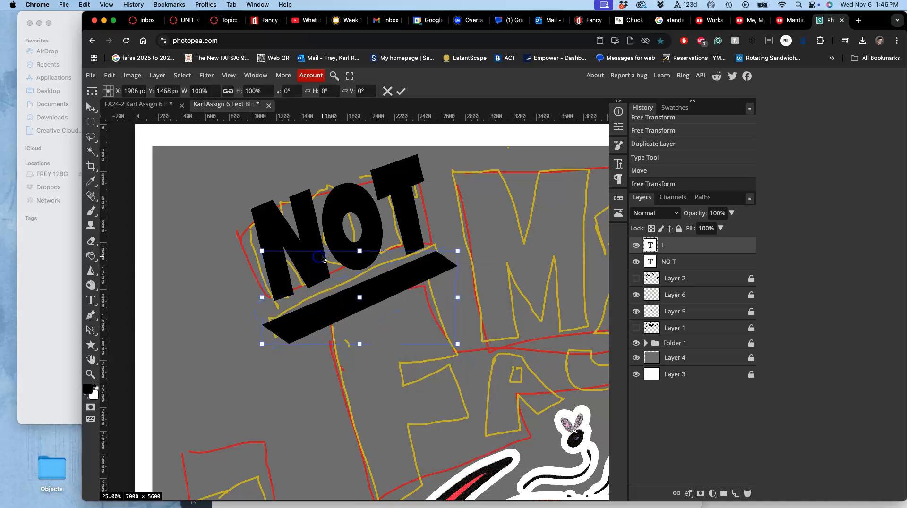
Skew the underline bar horizontally by about -11.6° and reposition it closer beneath NOT
right_click(347, 278)
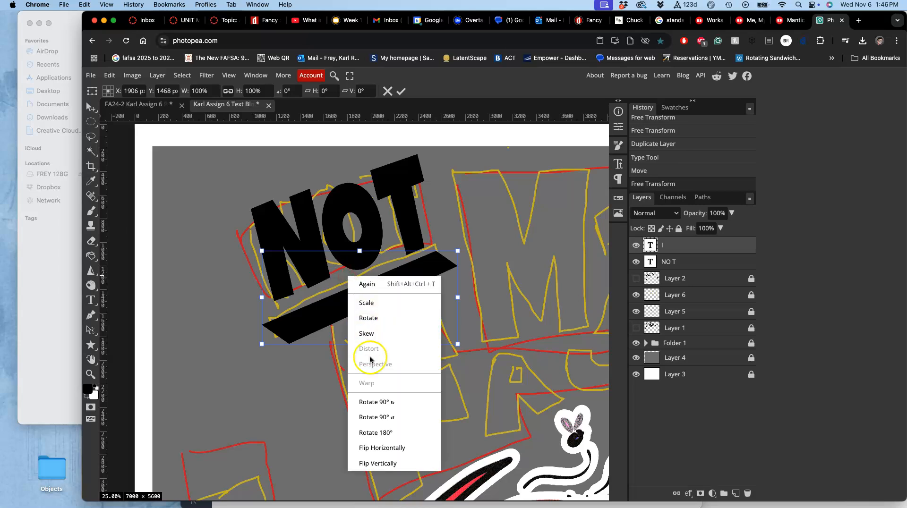
left_click(369, 339)
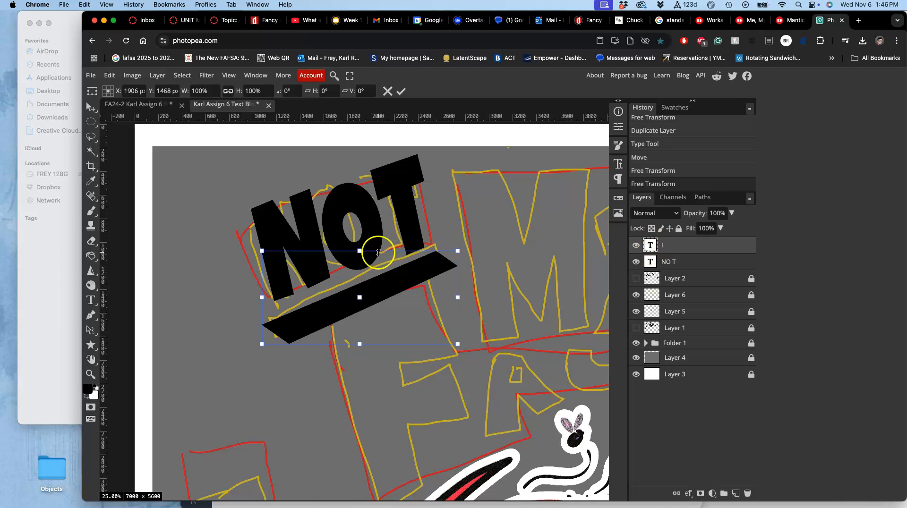
left_click_drag(377, 251, 377, 254)
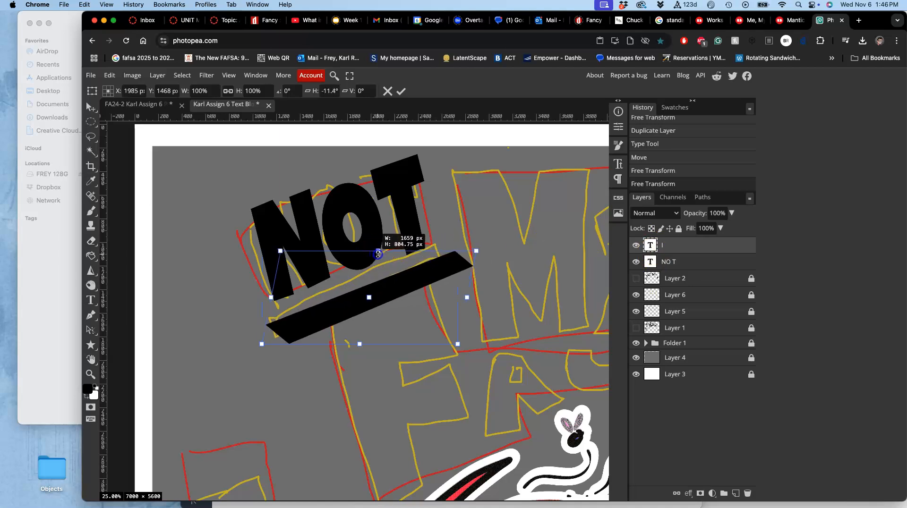
left_click_drag(390, 293, 382, 291)
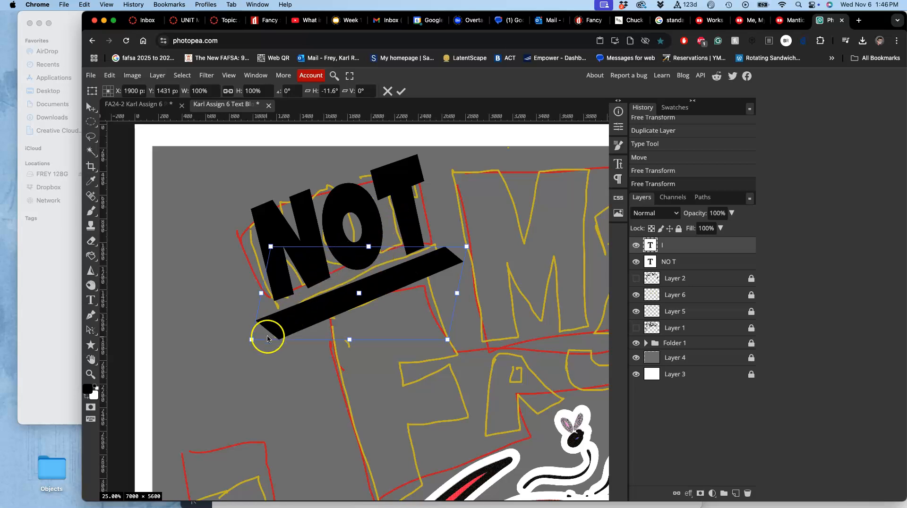
Scale the underline bar to about 88%, rotate it by about 1.1° and apply the transform
left_click_drag(251, 341, 302, 314)
left_click_drag(462, 246, 463, 247)
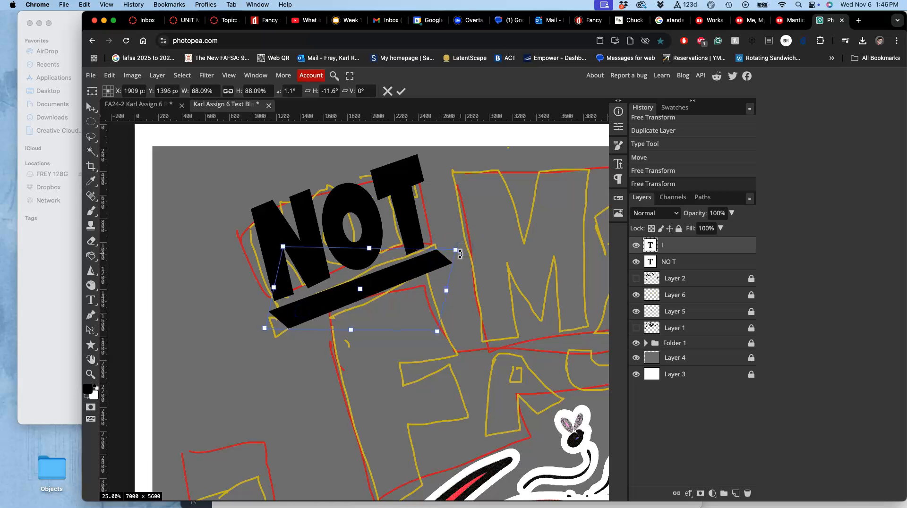
key("Return")
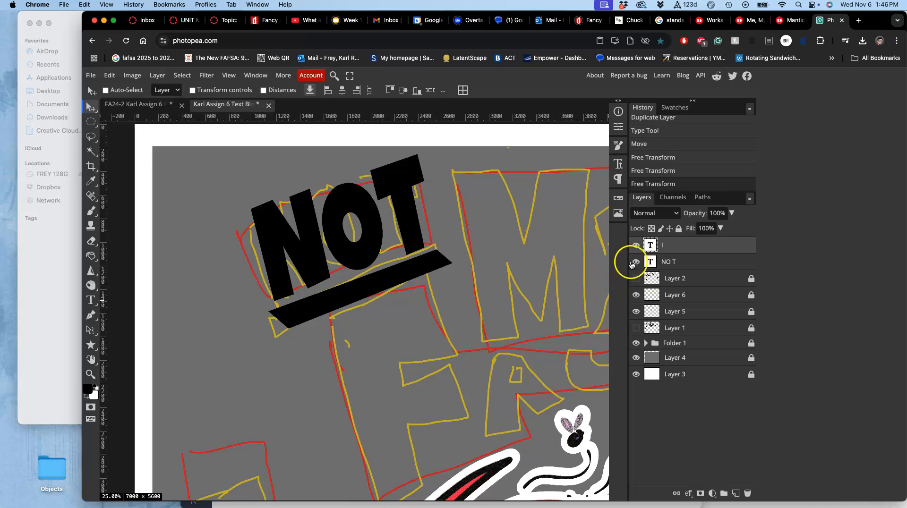
Examine how the NOT lettering and its underline bar fit the sketch, up close and within the whole composition
scroll(453, 285, "right", 5)
scroll(453, 285, "right", 2)
scroll(453, 285, "up", 1)
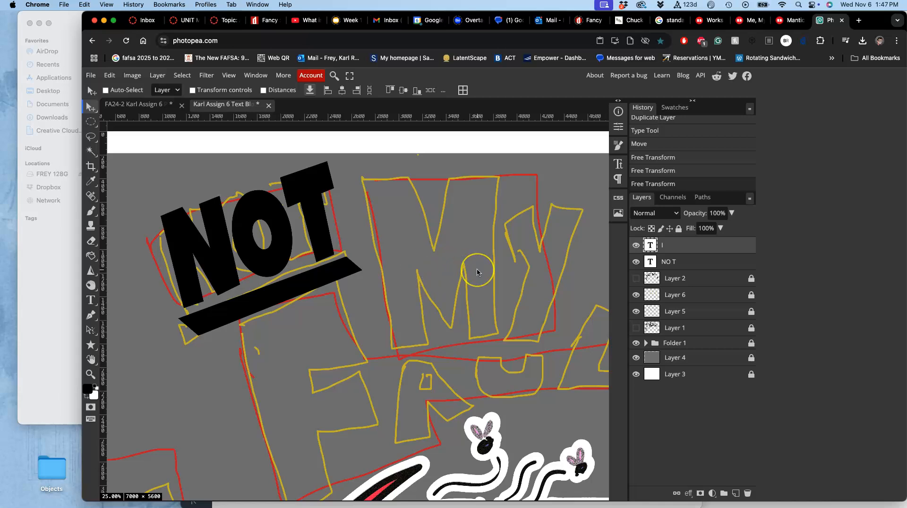
scroll(477, 273, "up", 8)
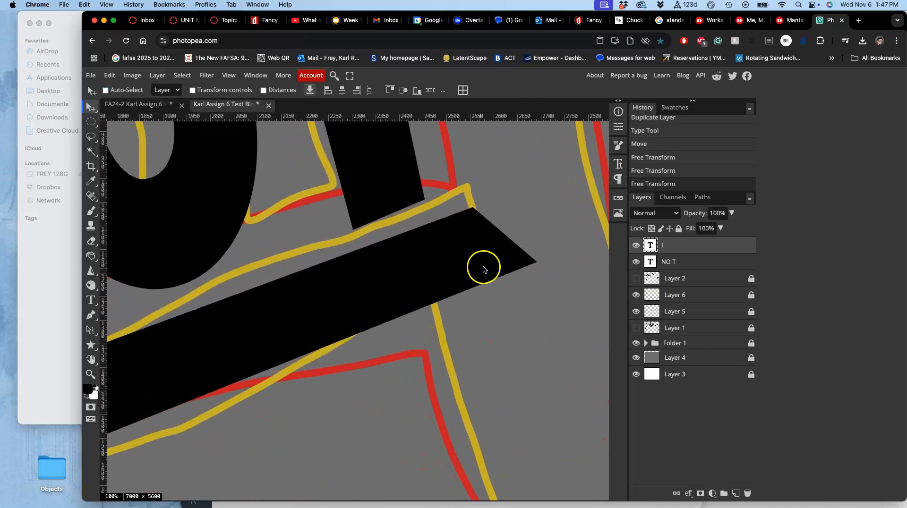
scroll(401, 273, "down", 2)
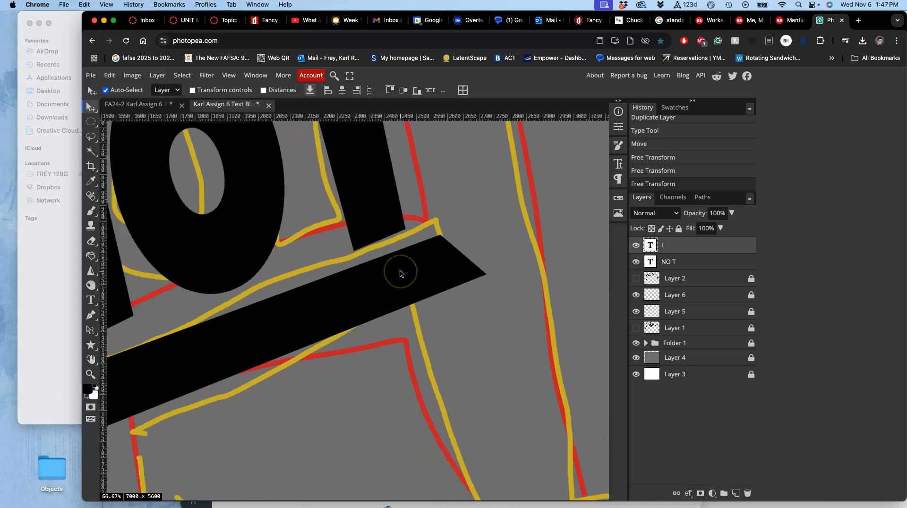
scroll(400, 273, "down", 5)
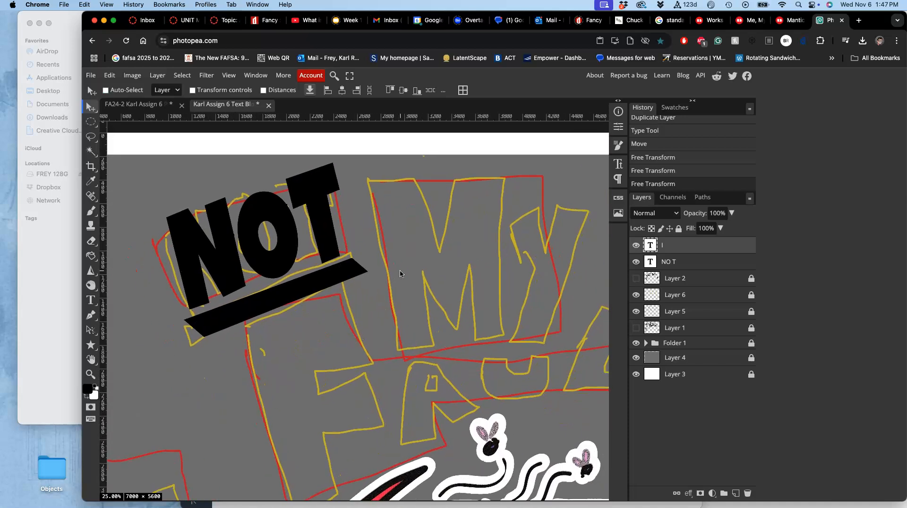
scroll(400, 274, "down", 3)
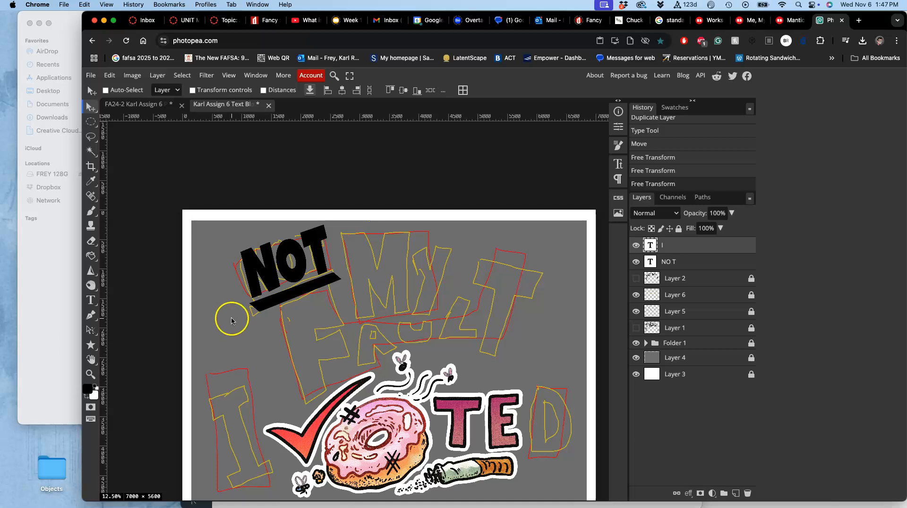
scroll(292, 298, "up", 3)
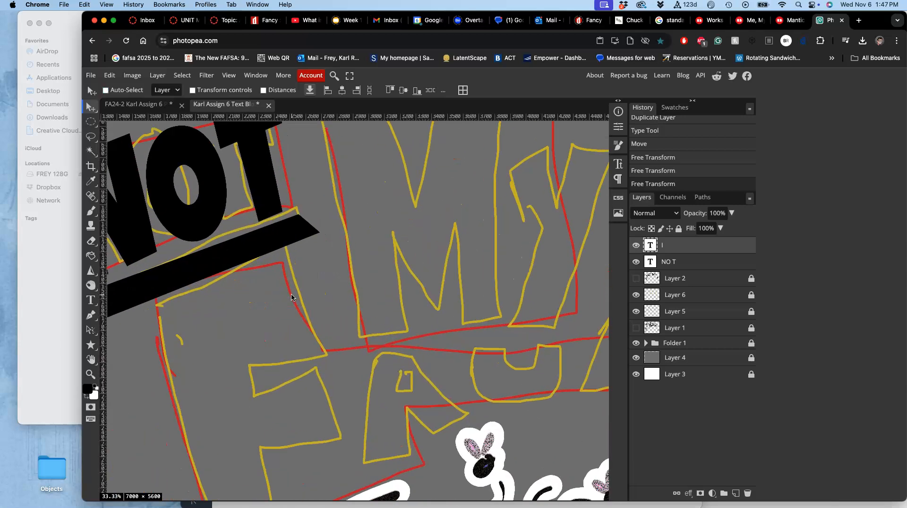
scroll(291, 297, "left", 3)
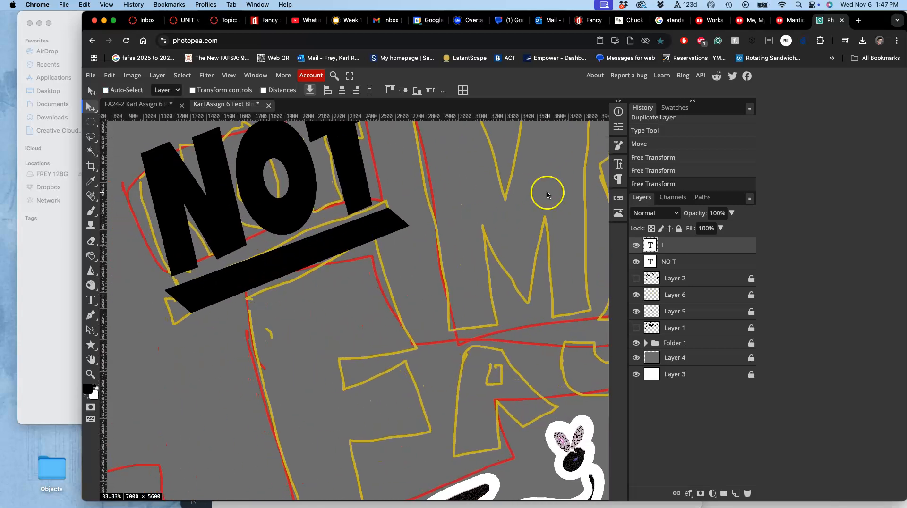
scroll(442, 255, "down", 3)
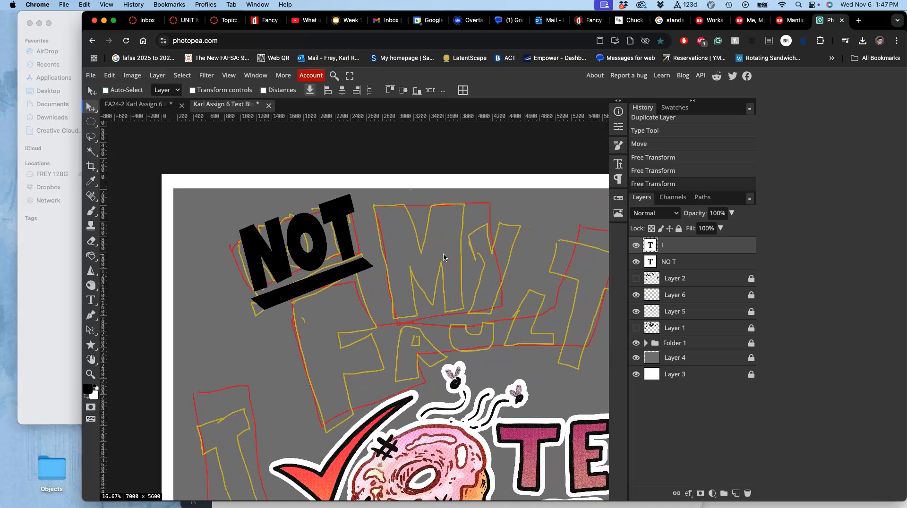
scroll(444, 257, "right", 1)
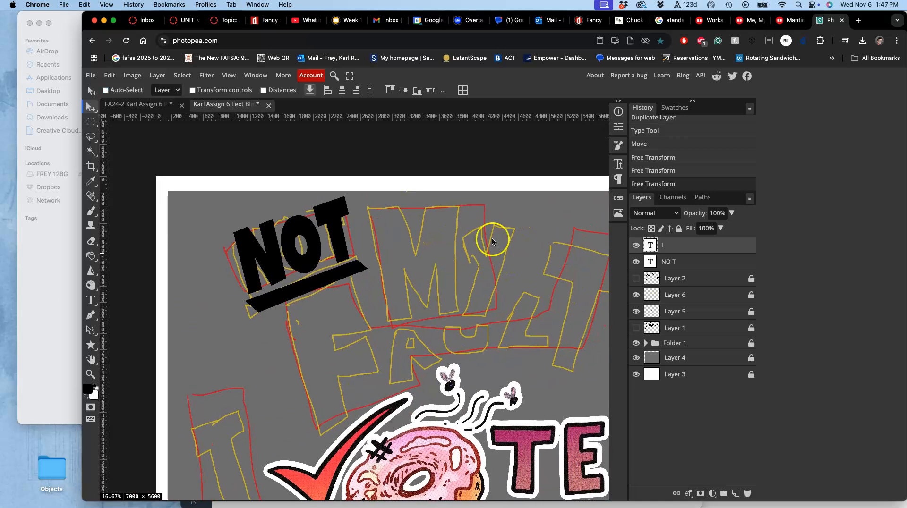
Duplicate the NO T text layer to the top of the layer stack and place the copy over the sketched MY
left_click(663, 266)
key("super+j")
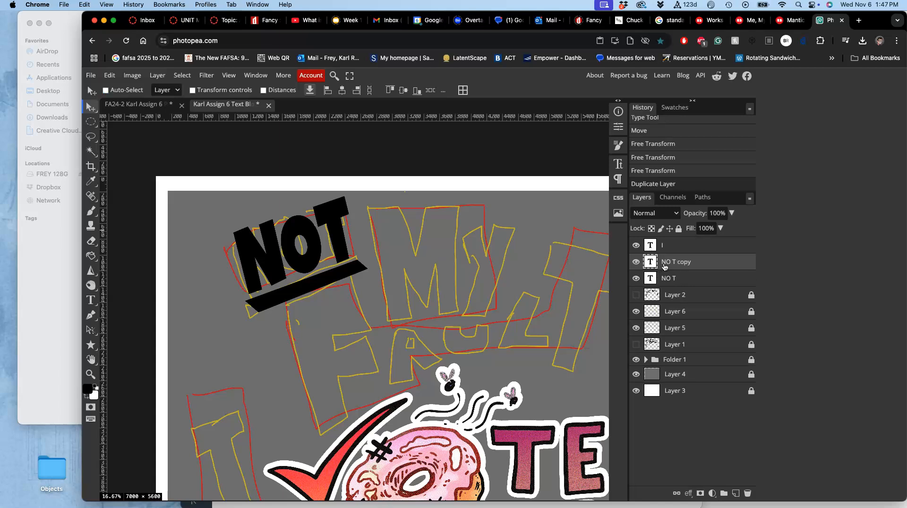
left_click_drag(679, 267, 677, 243)
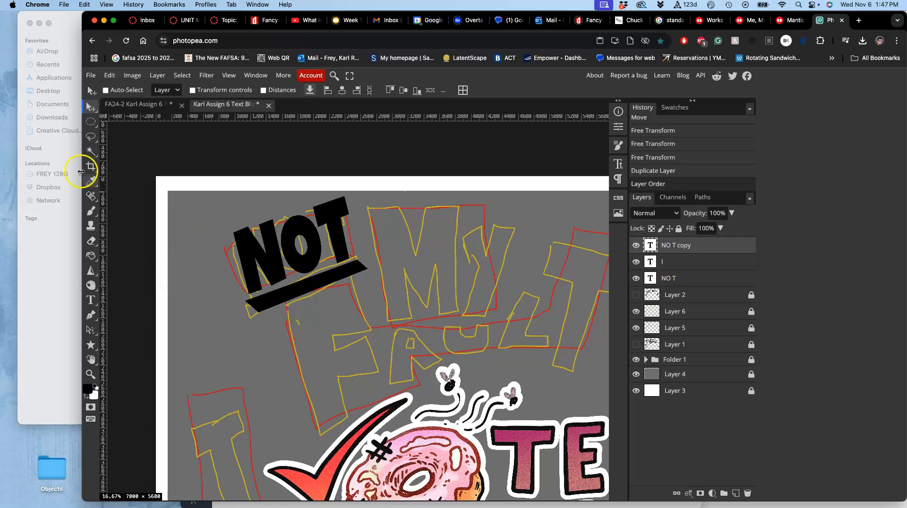
left_click_drag(234, 247, 397, 287)
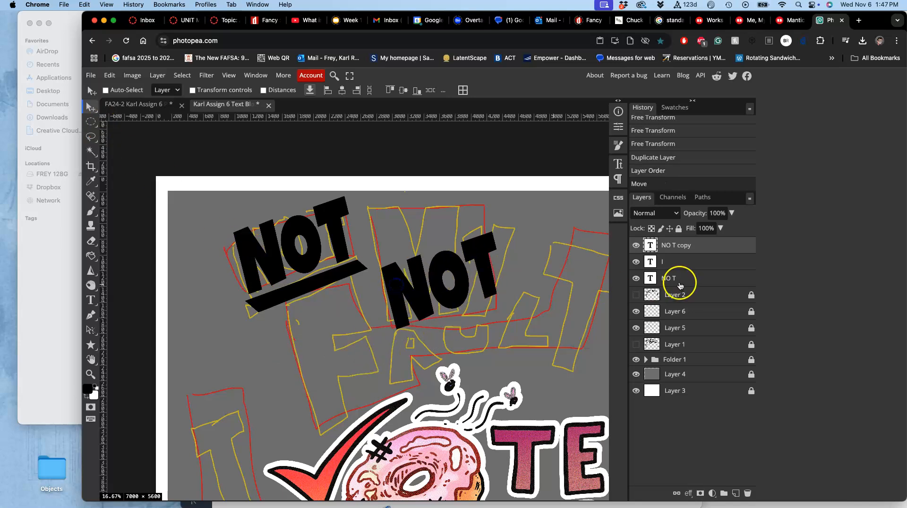
Replace the copied NOT text with MY
double_click(653, 247)
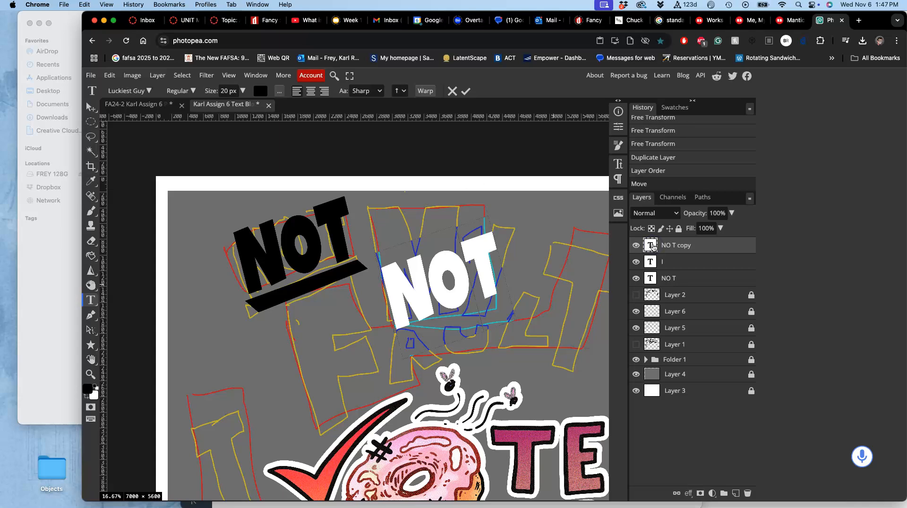
type("MY")
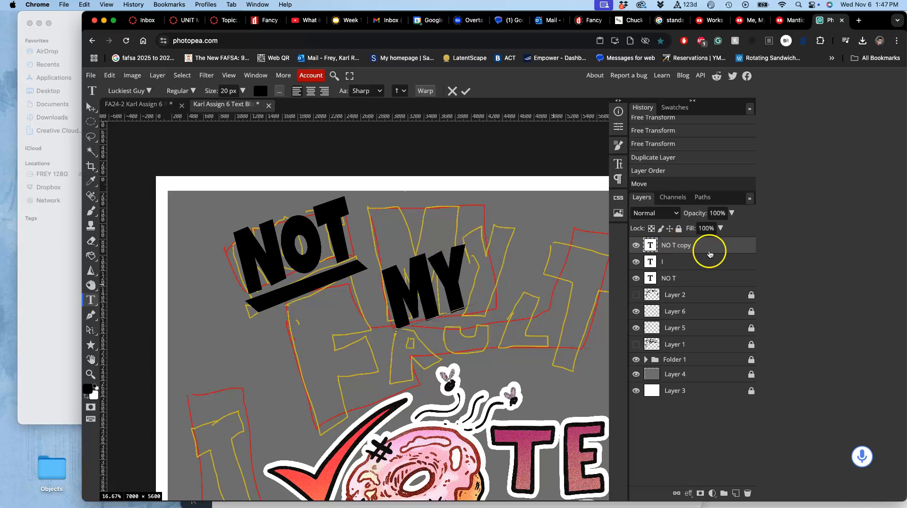
left_click(415, 282)
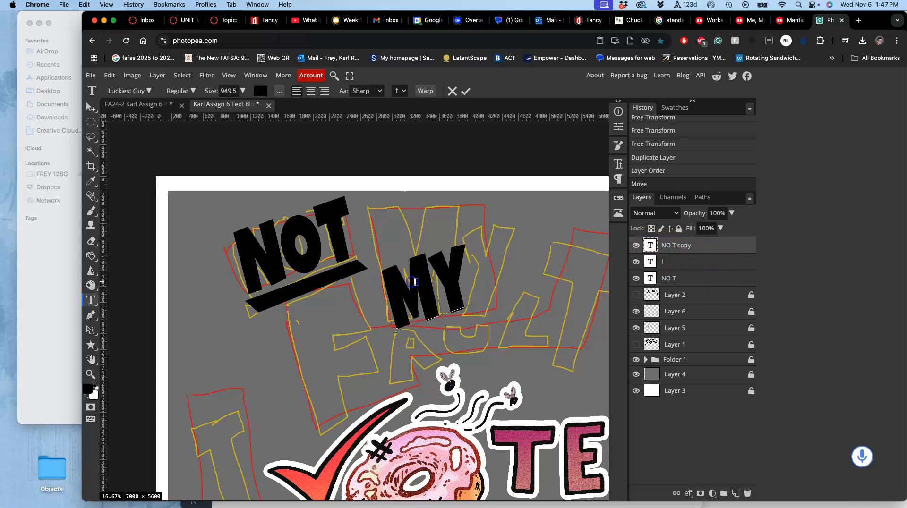
Set the font size of only the letter M in MY to 2000 px and commit the text edit
left_click_drag(426, 281, 402, 282)
left_click(233, 91)
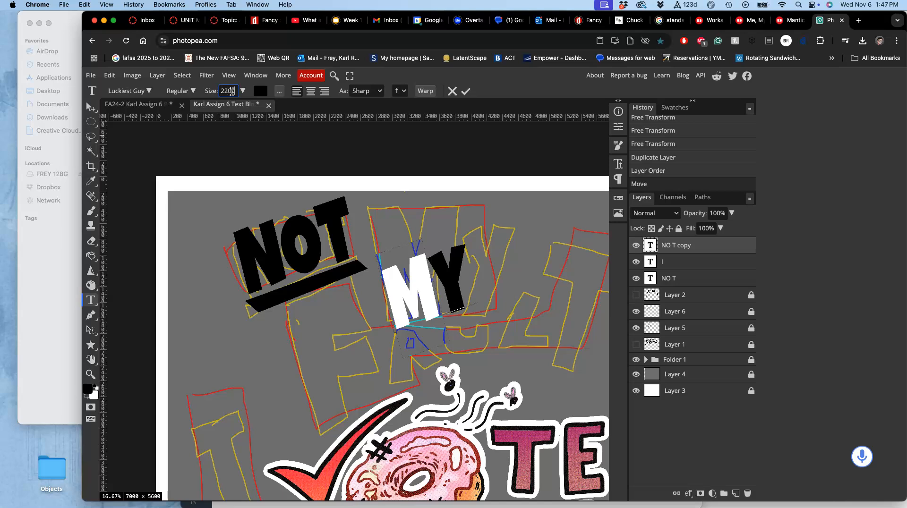
key("Return")
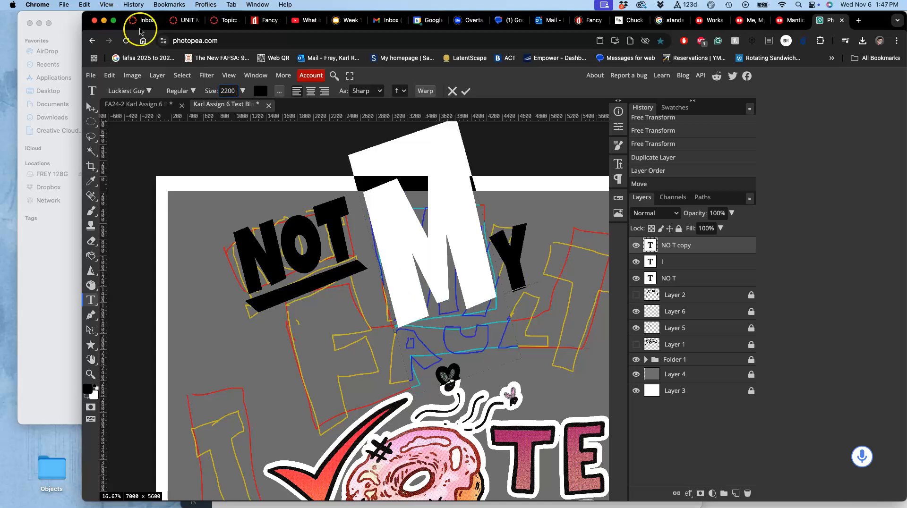
left_click(225, 90)
type("2000")
key("Return")
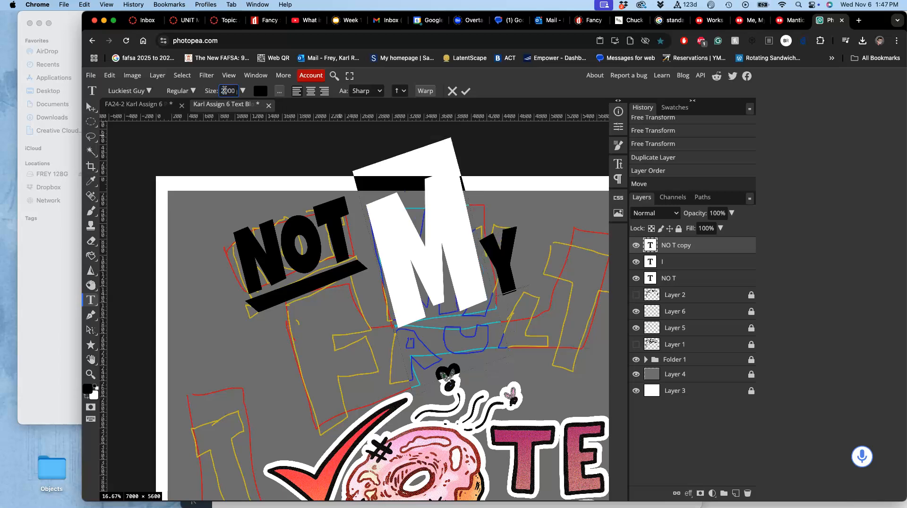
key("super+Return")
key("v")
key("Delete")
key("Delete")
key("ctrl+z")
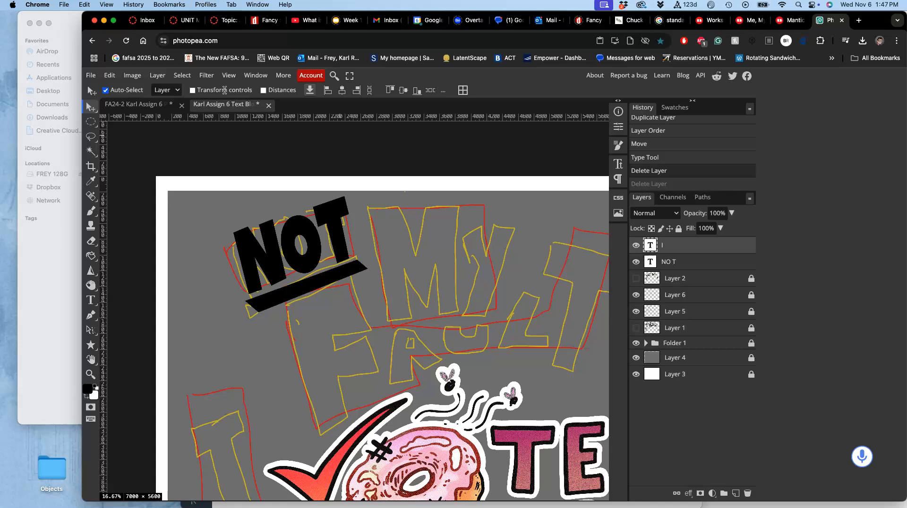
key("ctrl+z")
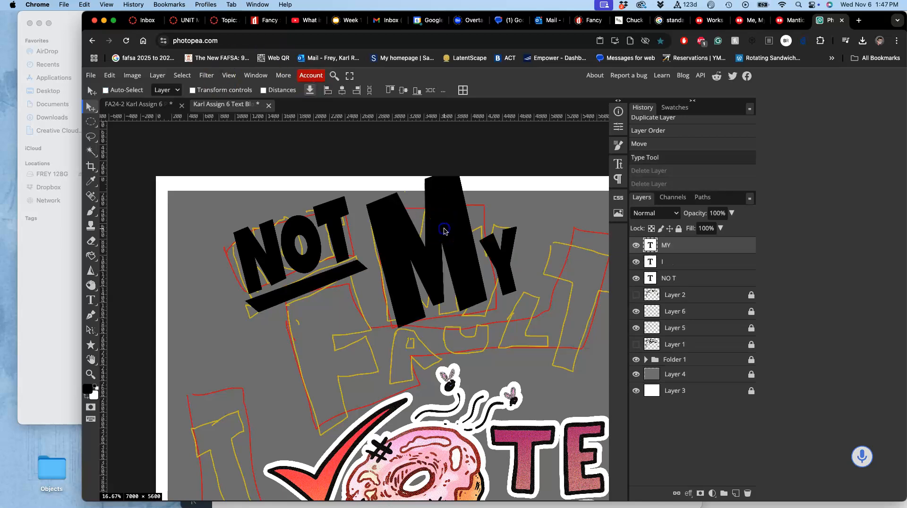